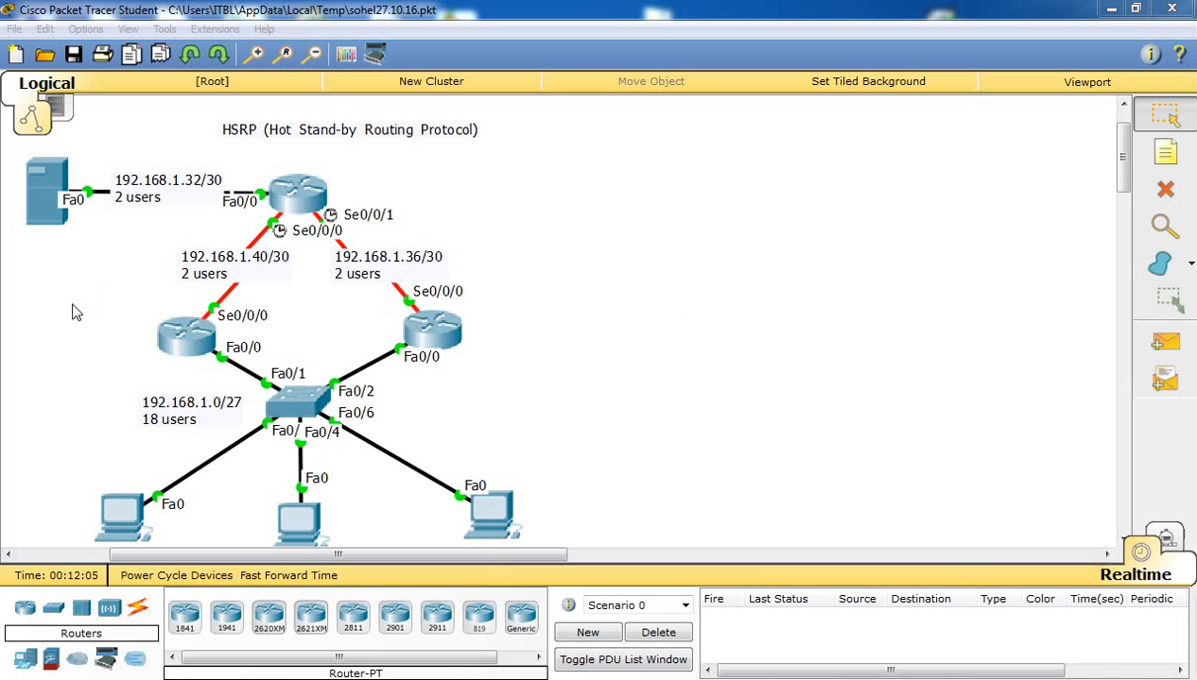
{"action": "left_click_drag", "start_coordinate": [49, 304], "coordinate": [586, 511]}
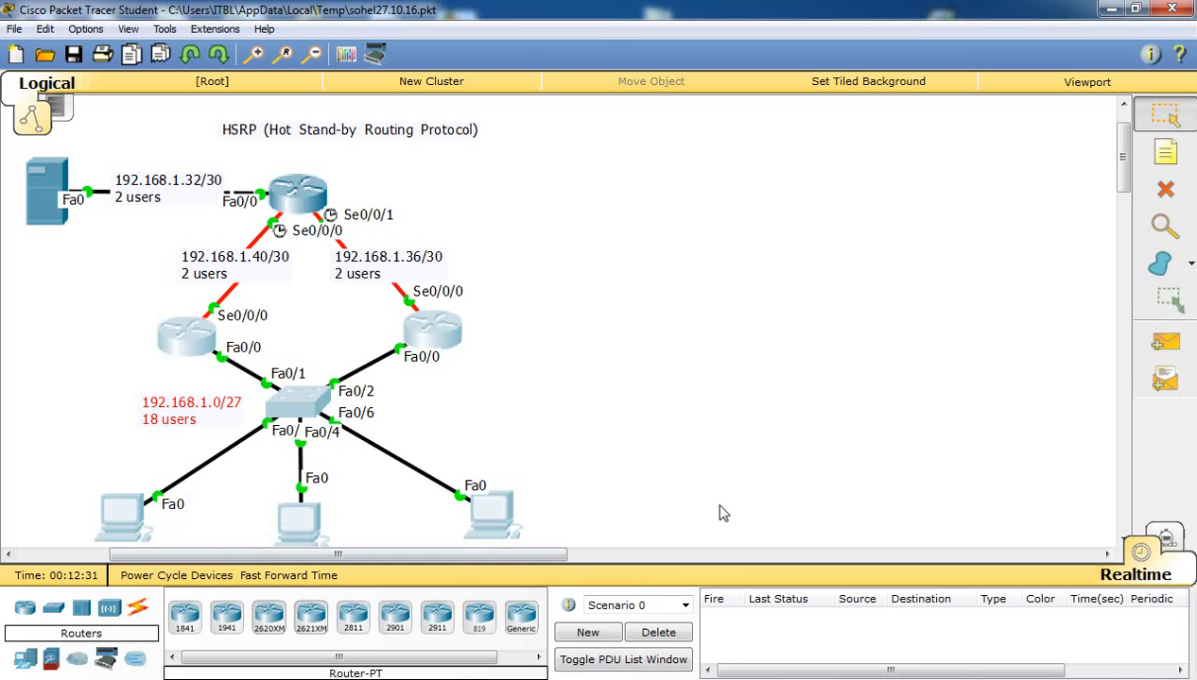
{"action": "left_click", "coordinate": [787, 411]}
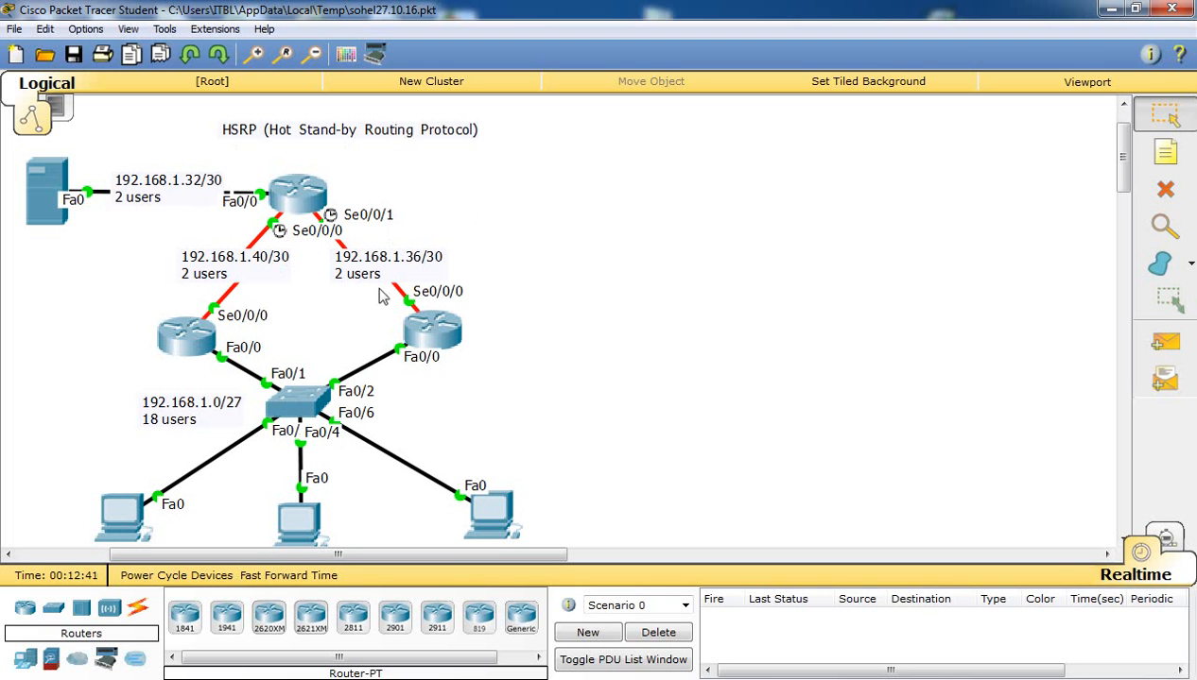
Check the IP configuration of Server0, then close its window.
{"action": "left_click", "coordinate": [41, 183]}
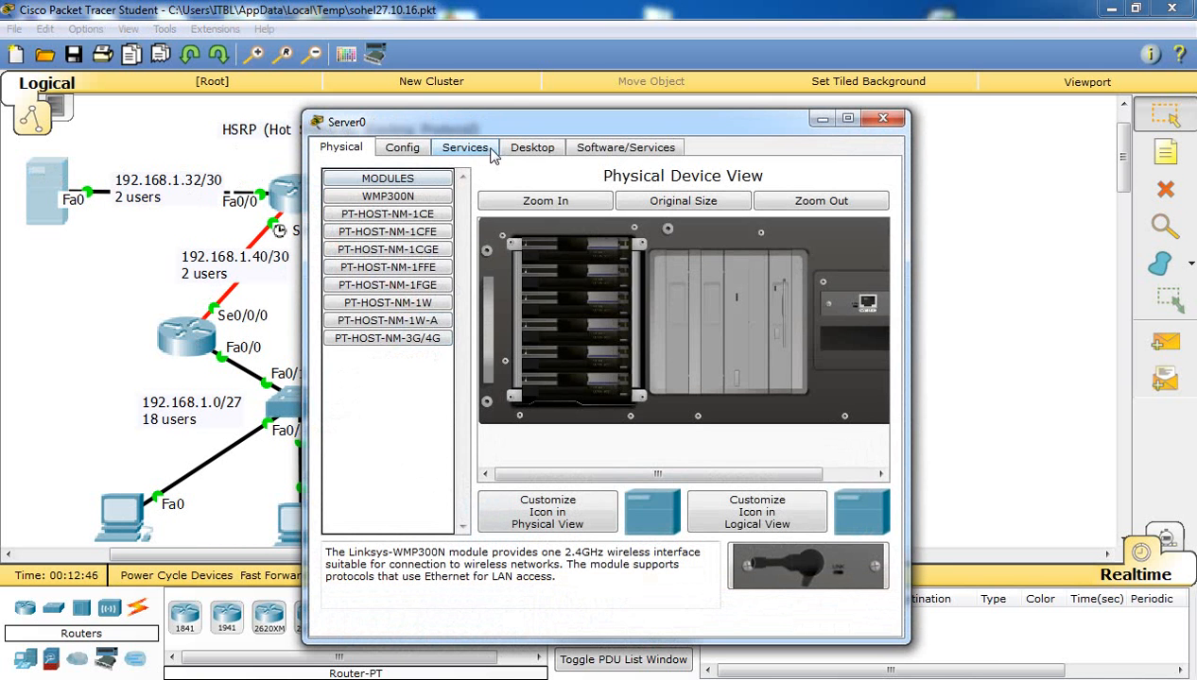
{"action": "left_click", "coordinate": [506, 154]}
{"action": "left_click", "coordinate": [401, 227]}
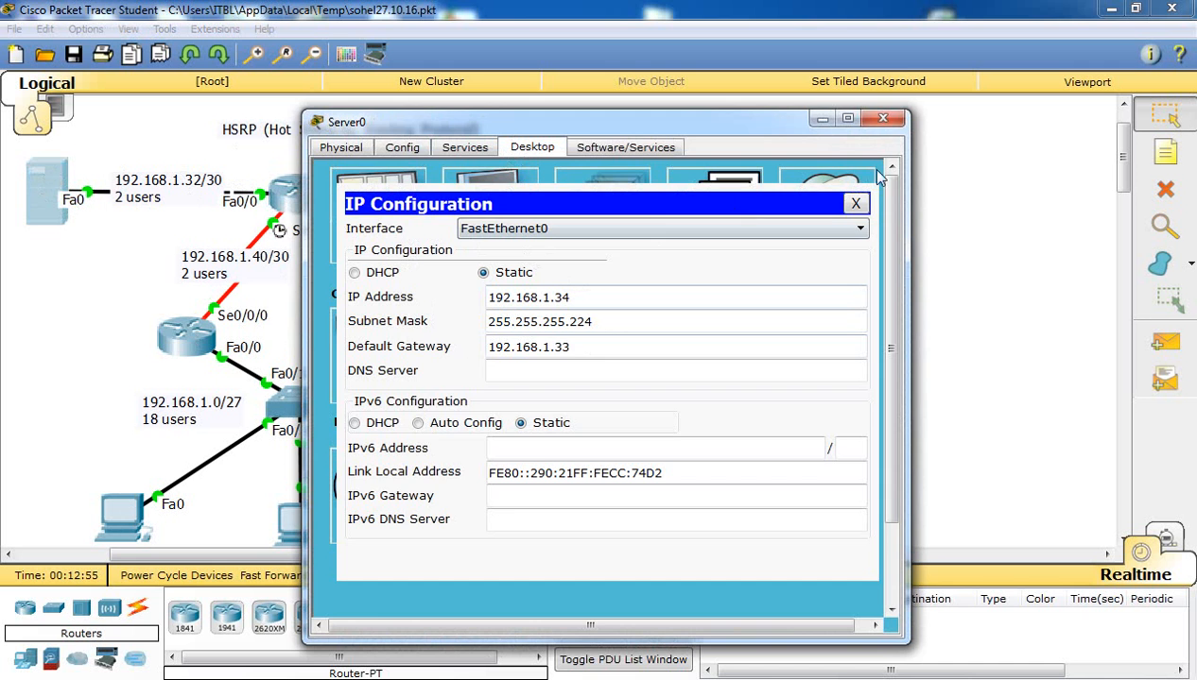
{"action": "left_click", "coordinate": [882, 119]}
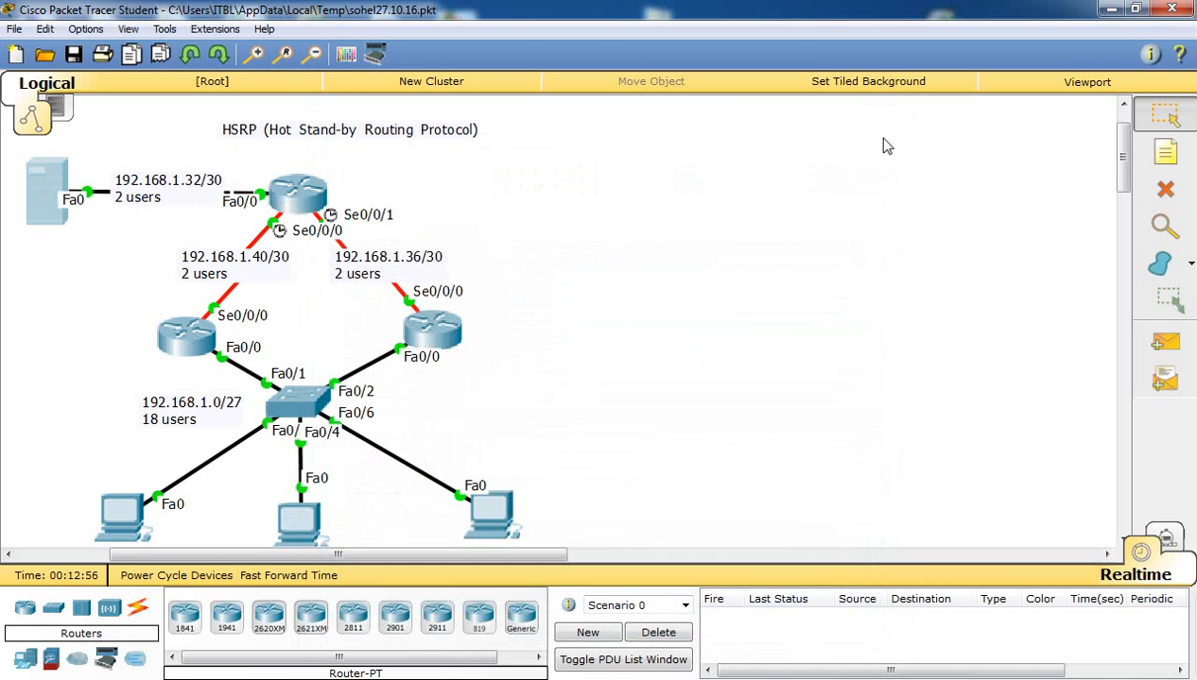
Check the continuous ping from PC0 to 192.168.1.34 in its Command Prompt.
{"action": "left_click", "coordinate": [123, 518]}
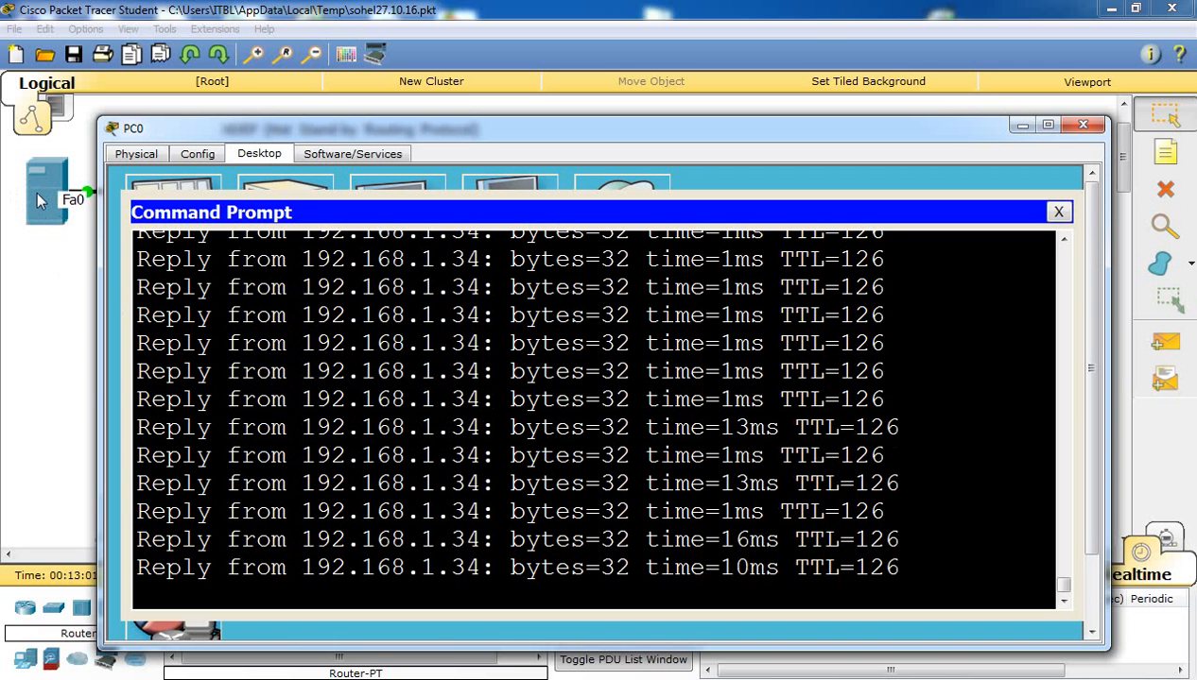
{"action": "left_click", "coordinate": [1083, 124]}
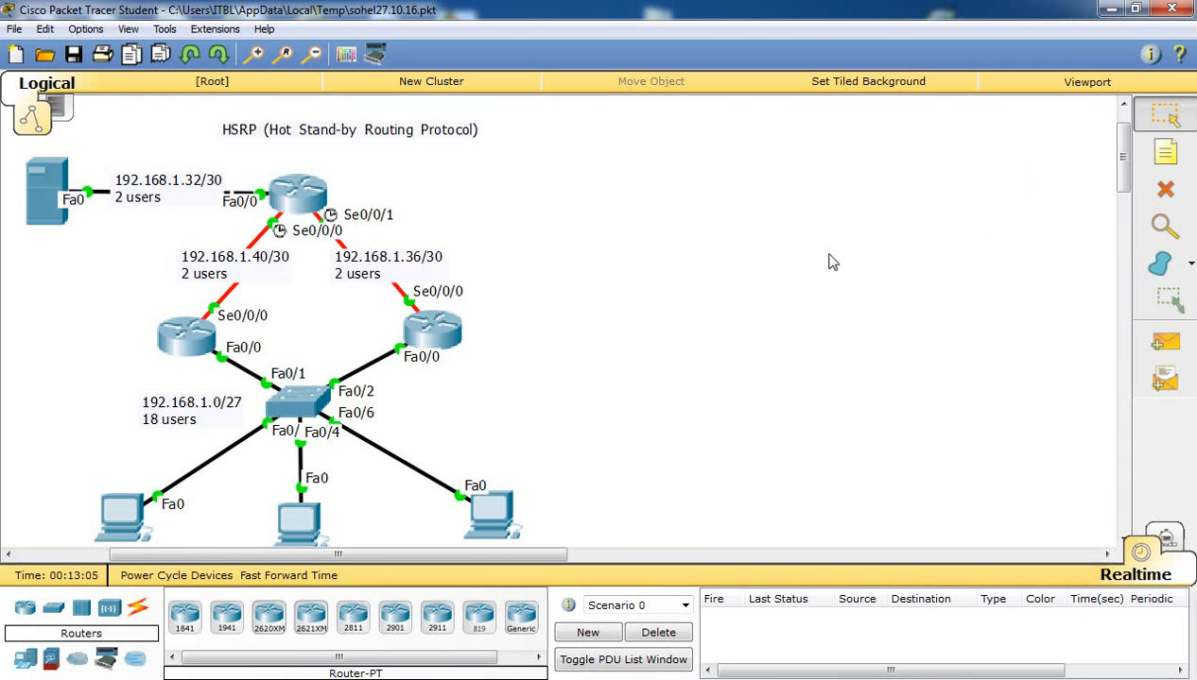
{"action": "left_click", "coordinate": [118, 515]}
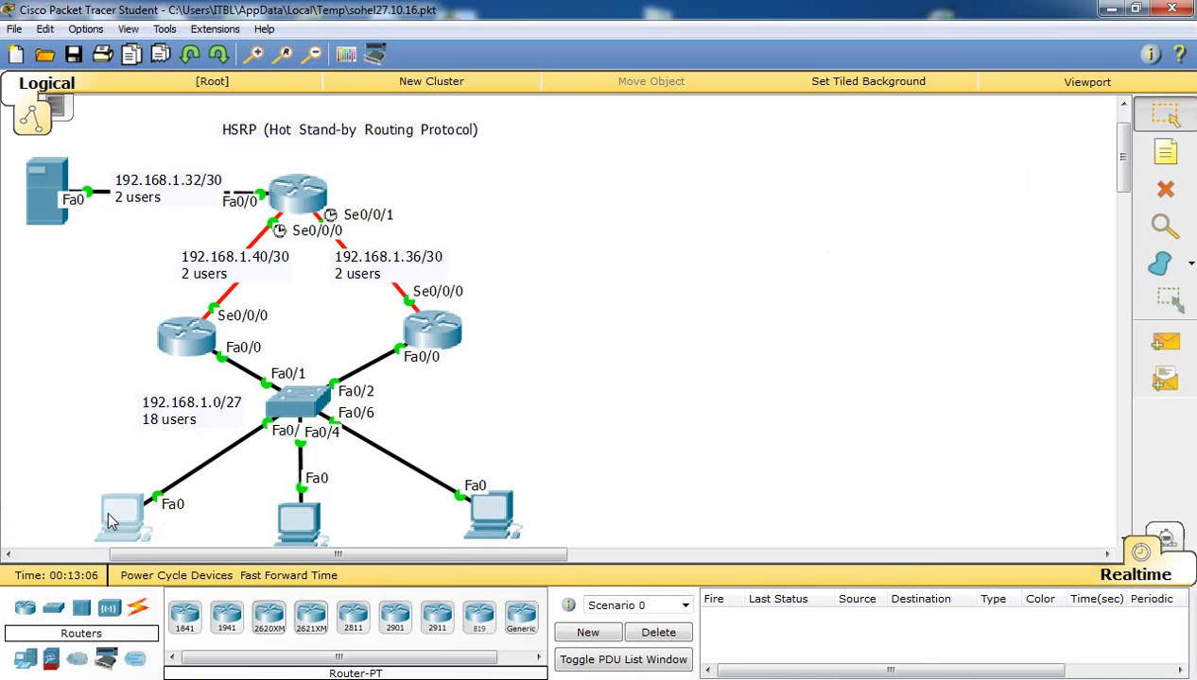
{"action": "left_click", "coordinate": [933, 239]}
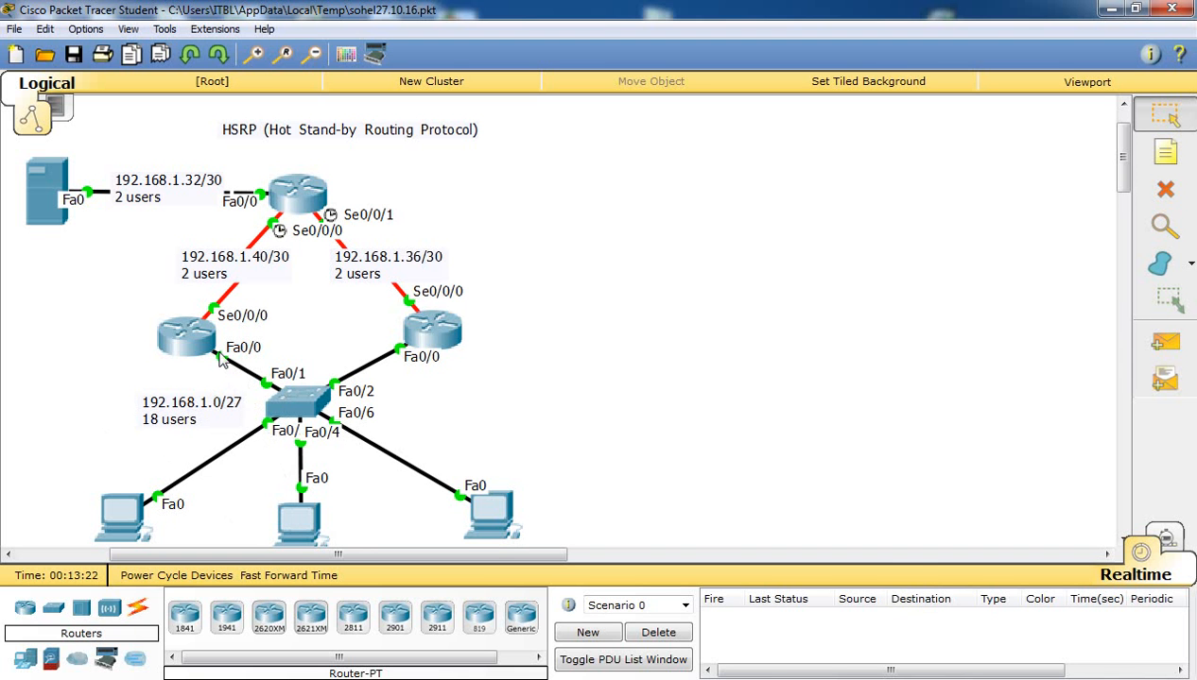
Review PC0's static IP address, subnet mask and default gateway.
{"action": "left_click", "coordinate": [132, 515]}
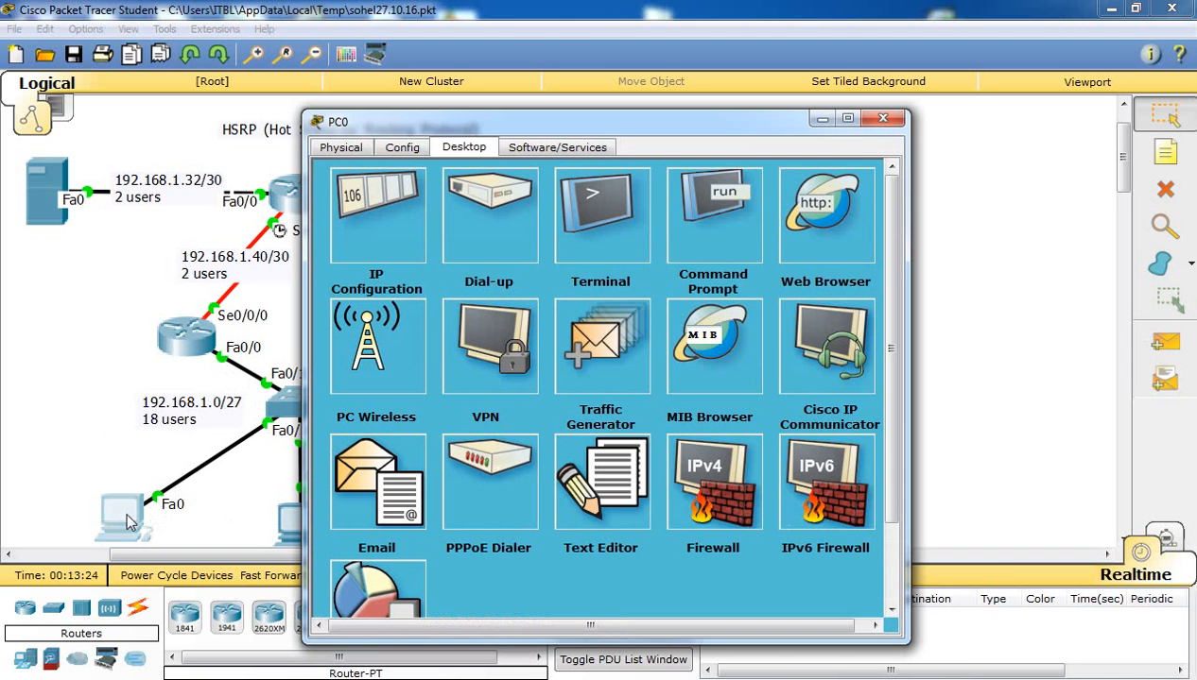
{"action": "left_click", "coordinate": [397, 232]}
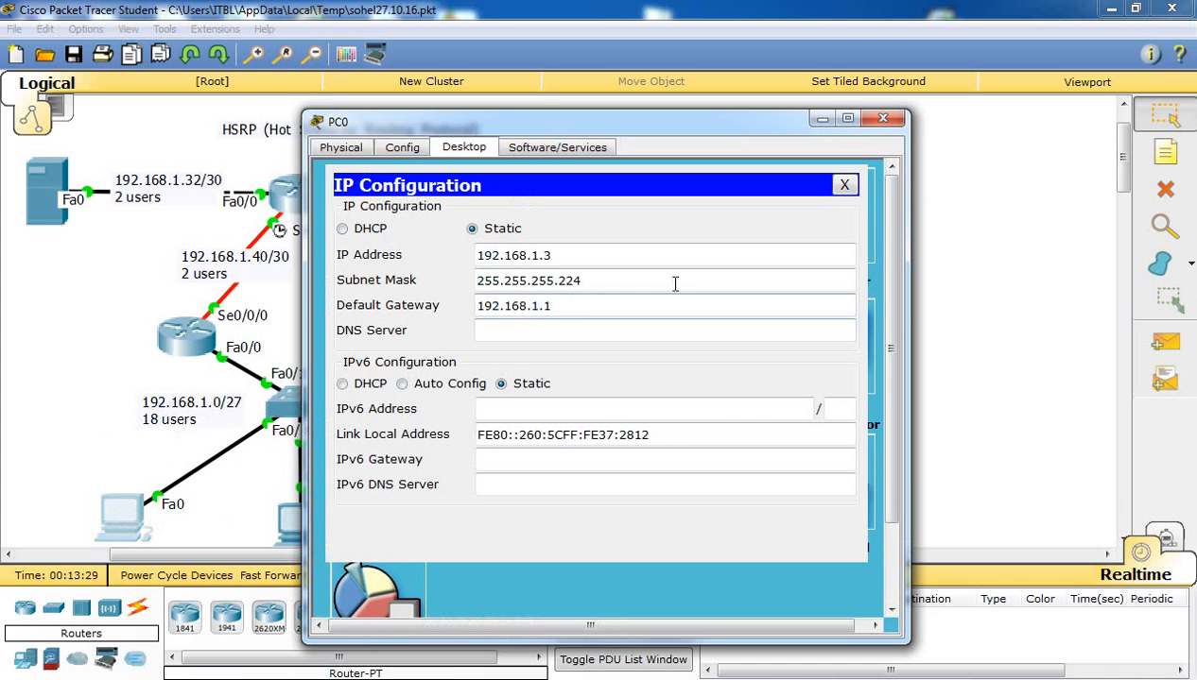
{"action": "left_click", "coordinate": [883, 118]}
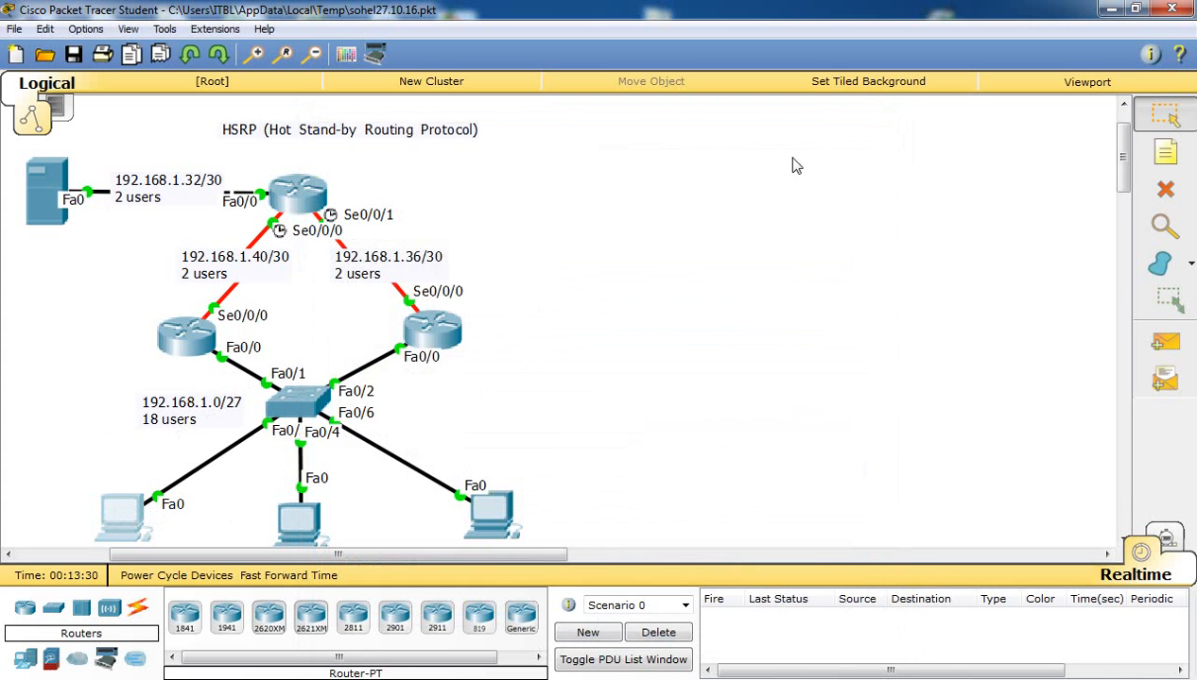
Recheck PC0's running ping to the server at 192.168.1.34 in Command Prompt.
{"action": "left_click", "coordinate": [137, 521]}
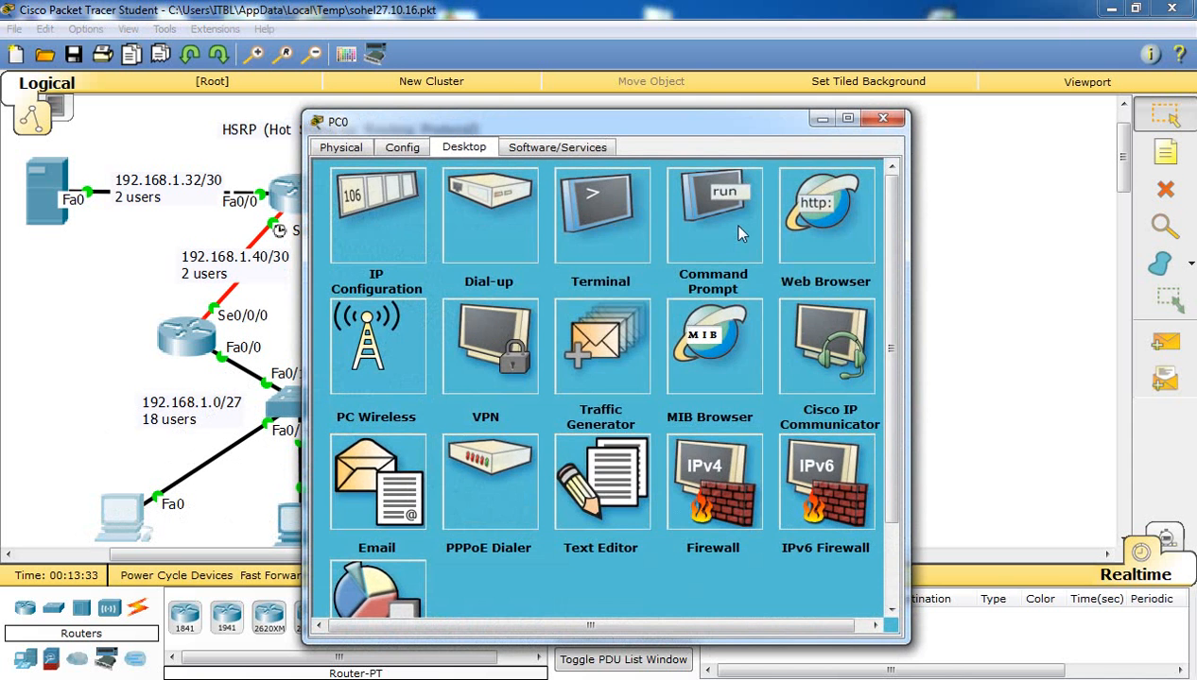
{"action": "left_click", "coordinate": [740, 233]}
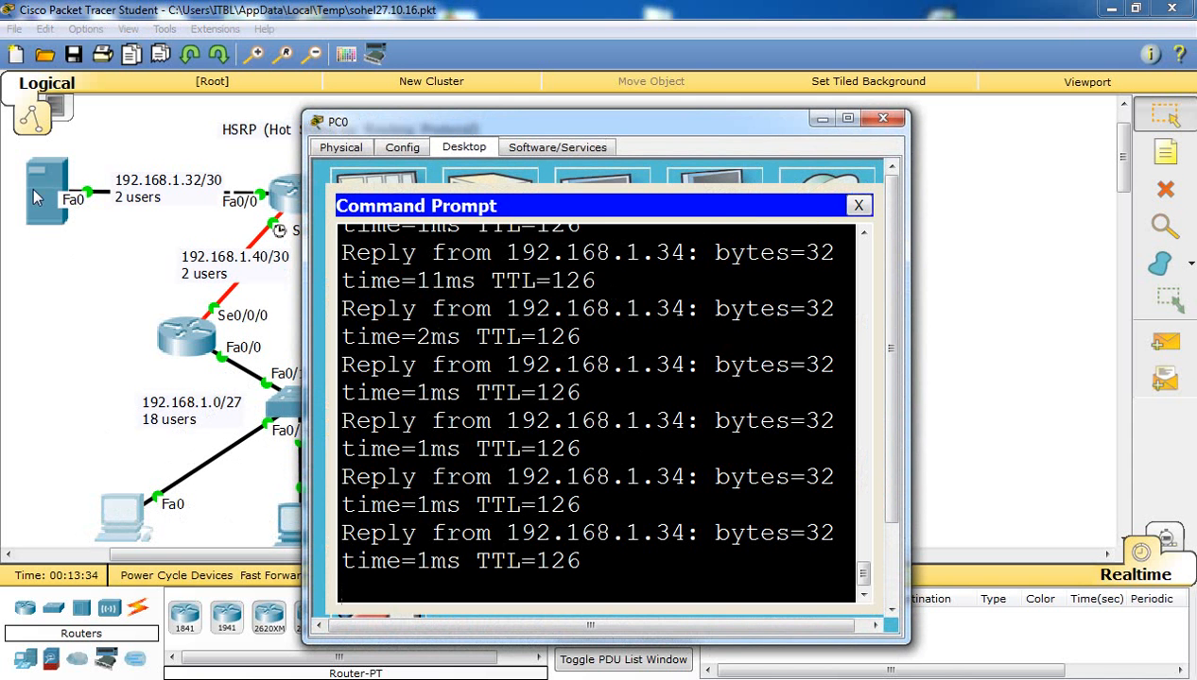
{"action": "left_click", "coordinate": [882, 118]}
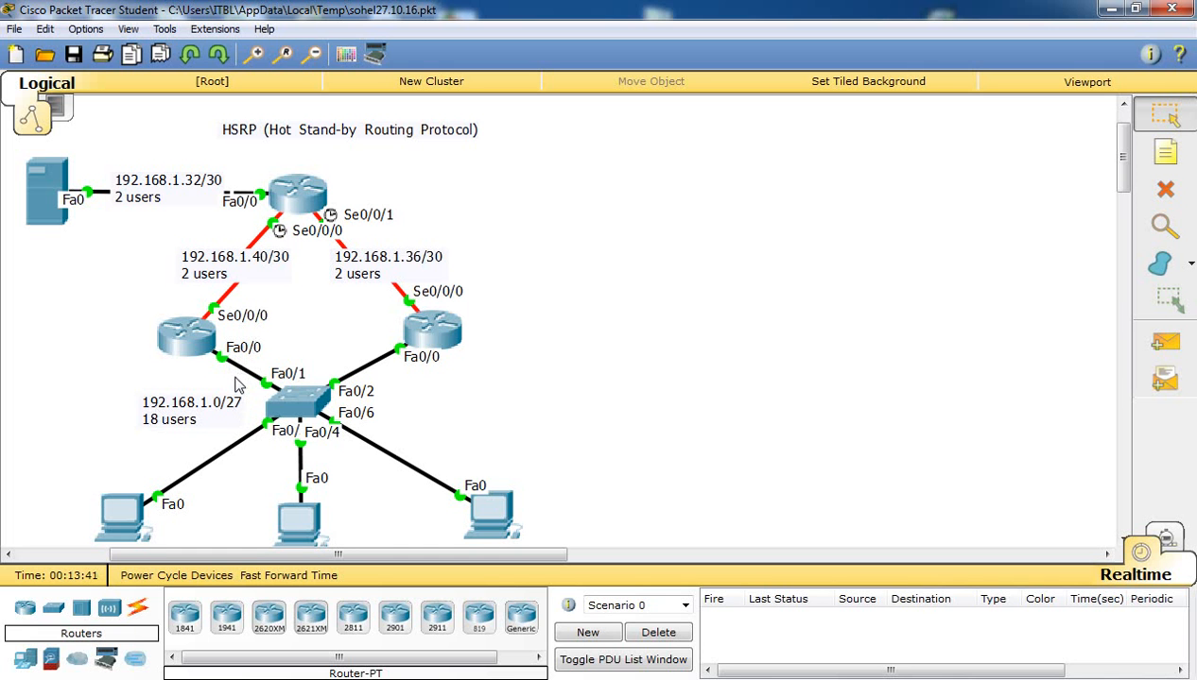
Open Router1's command line and enter global configuration mode with en and conf.
{"action": "left_click", "coordinate": [192, 352]}
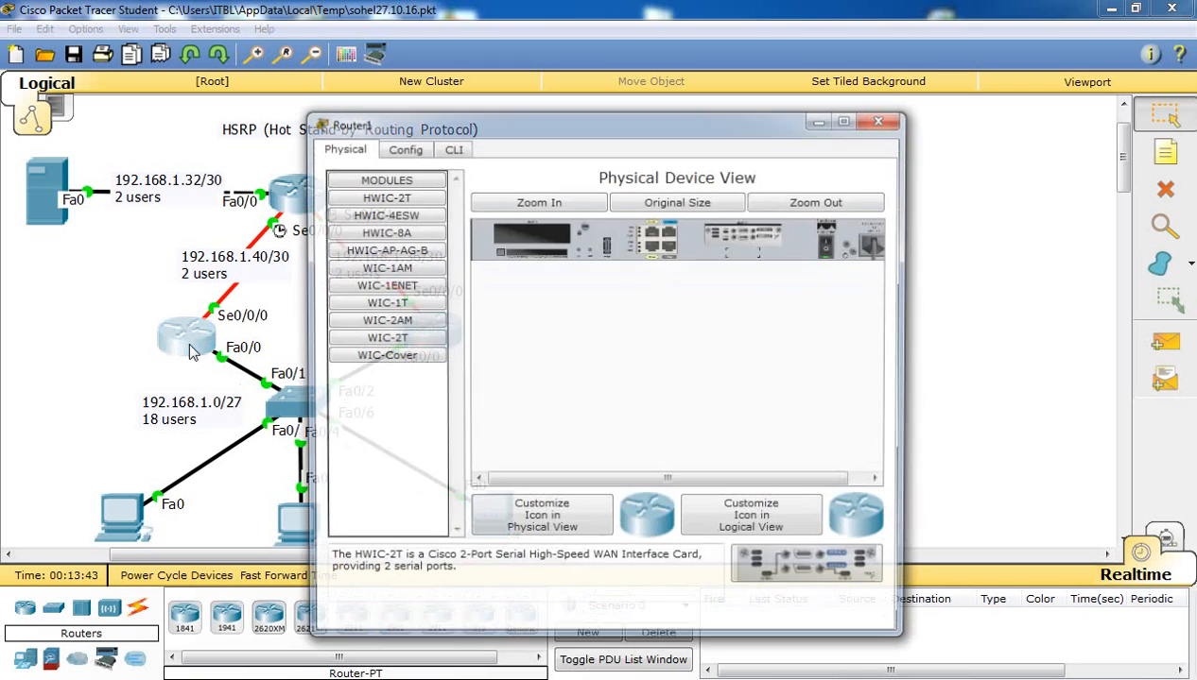
{"action": "left_click", "coordinate": [454, 149]}
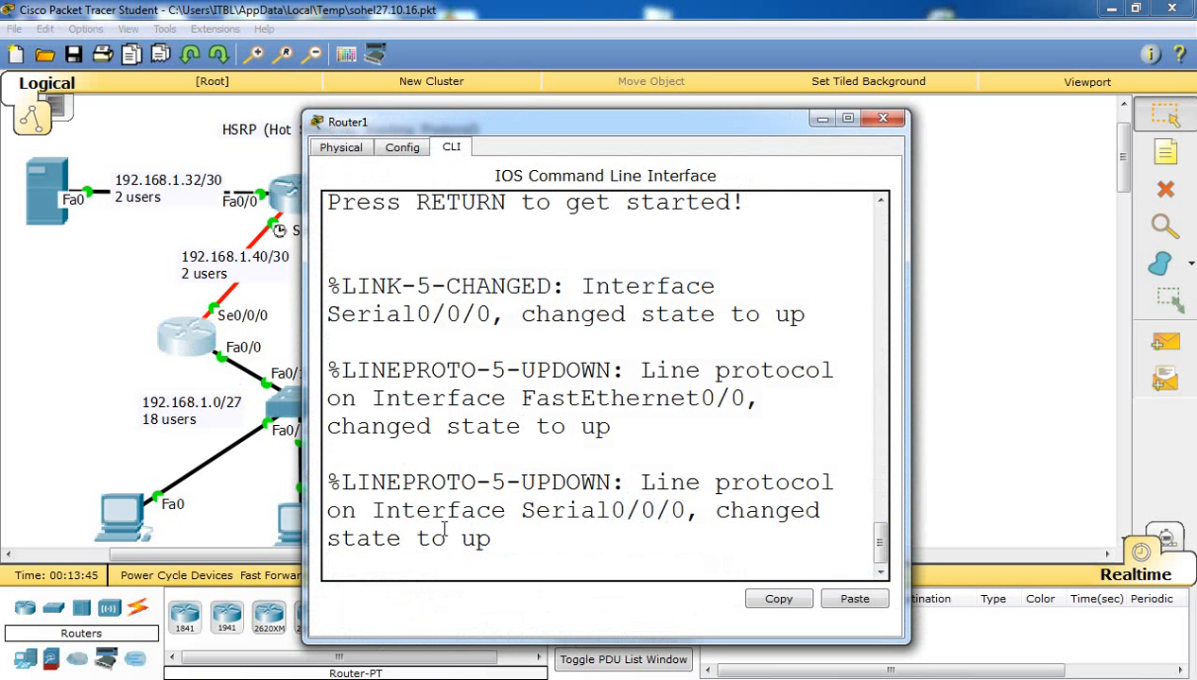
{"action": "key", "text": "Return"}
{"action": "key", "text": "Return"}
{"action": "type", "text": "en"}
{"action": "key", "text": "Return"}
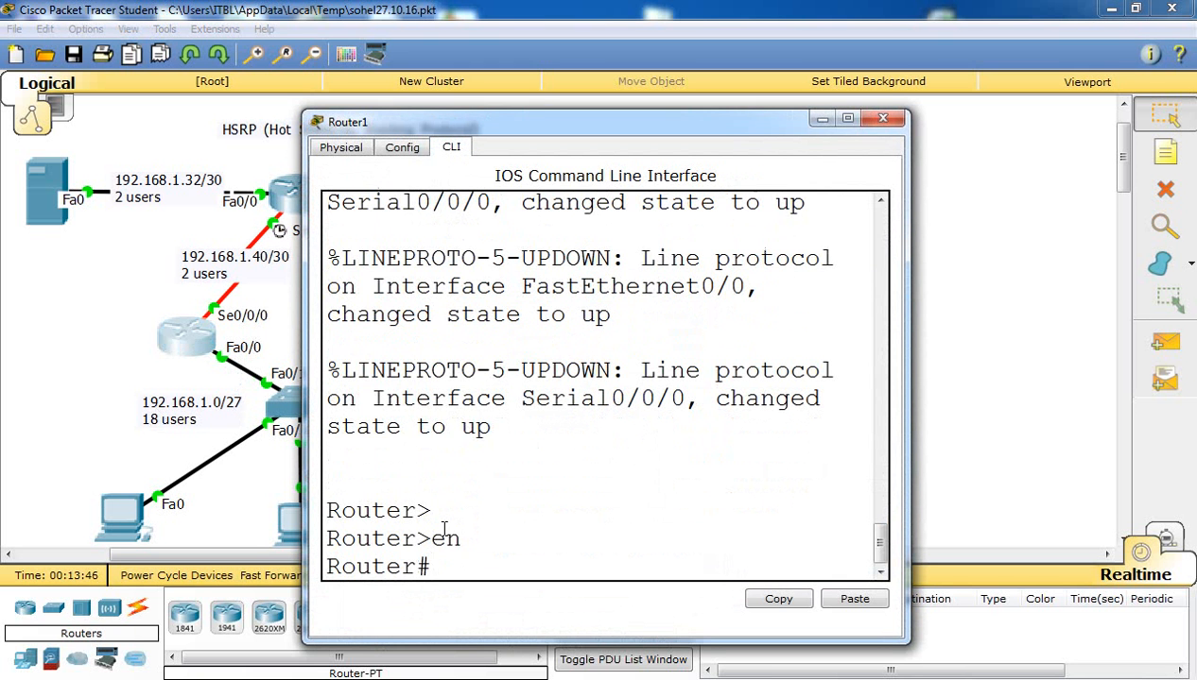
{"action": "type", "text": "conf"}
{"action": "key", "text": "Return"}
Shut down Router1's interface f0/0 and return to the topology.
{"action": "type", "text": "int f0/0"}
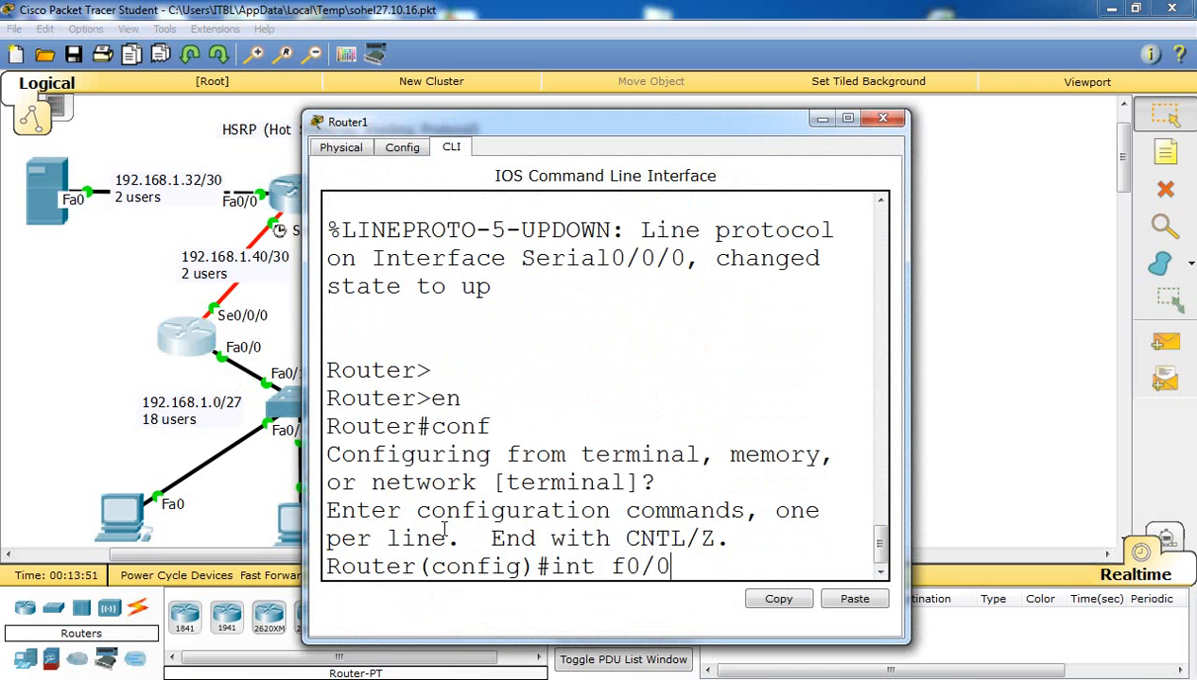
{"action": "key", "text": "Return"}
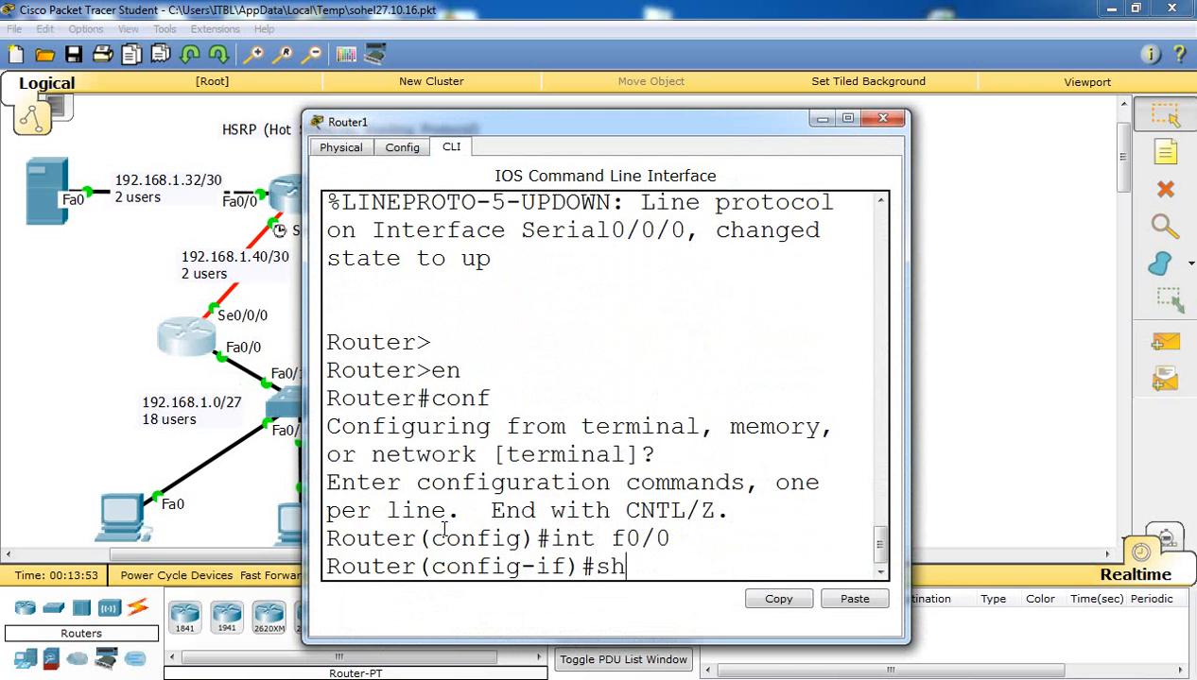
{"action": "type", "text": "sh"}
{"action": "key", "text": "Return"}
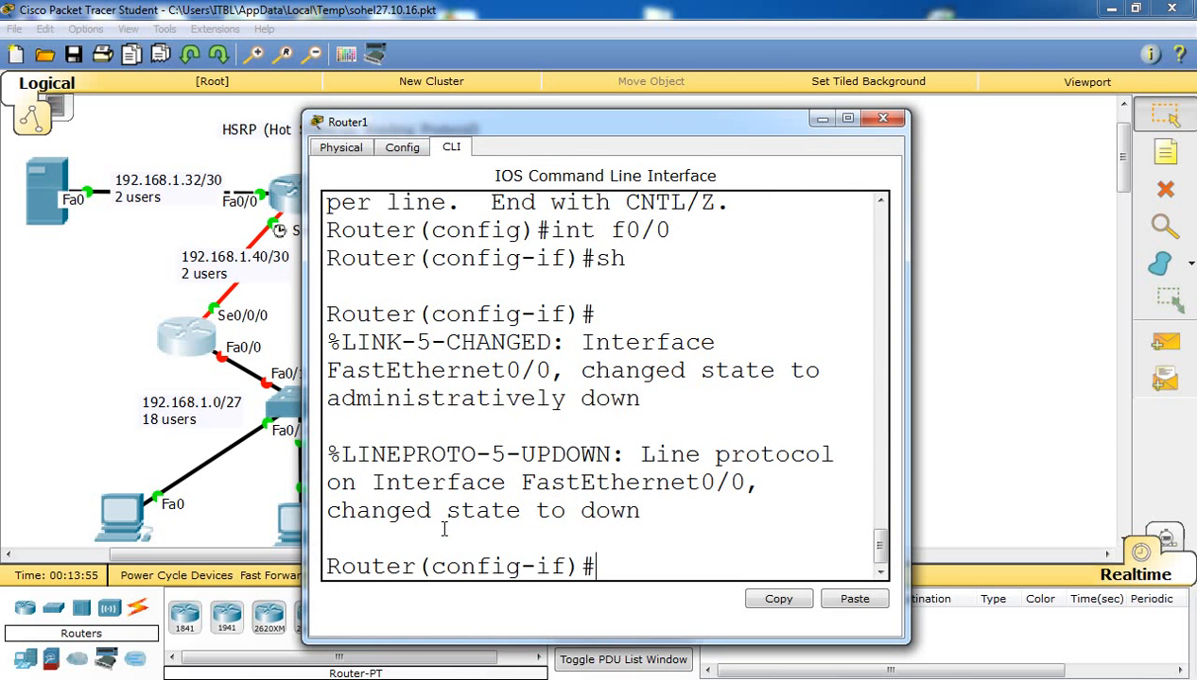
{"action": "left_click", "coordinate": [75, 356]}
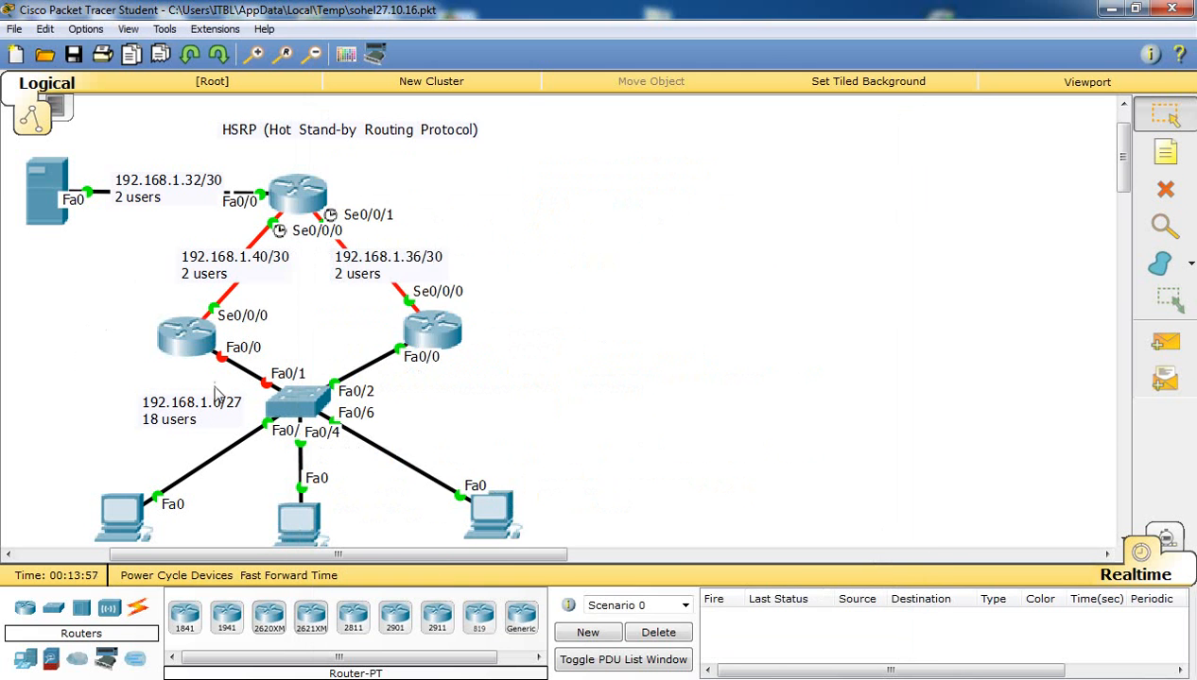
Examine PC0's ping to the server in Command Prompt with Router1's LAN interface shut down.
{"action": "left_click", "coordinate": [121, 515]}
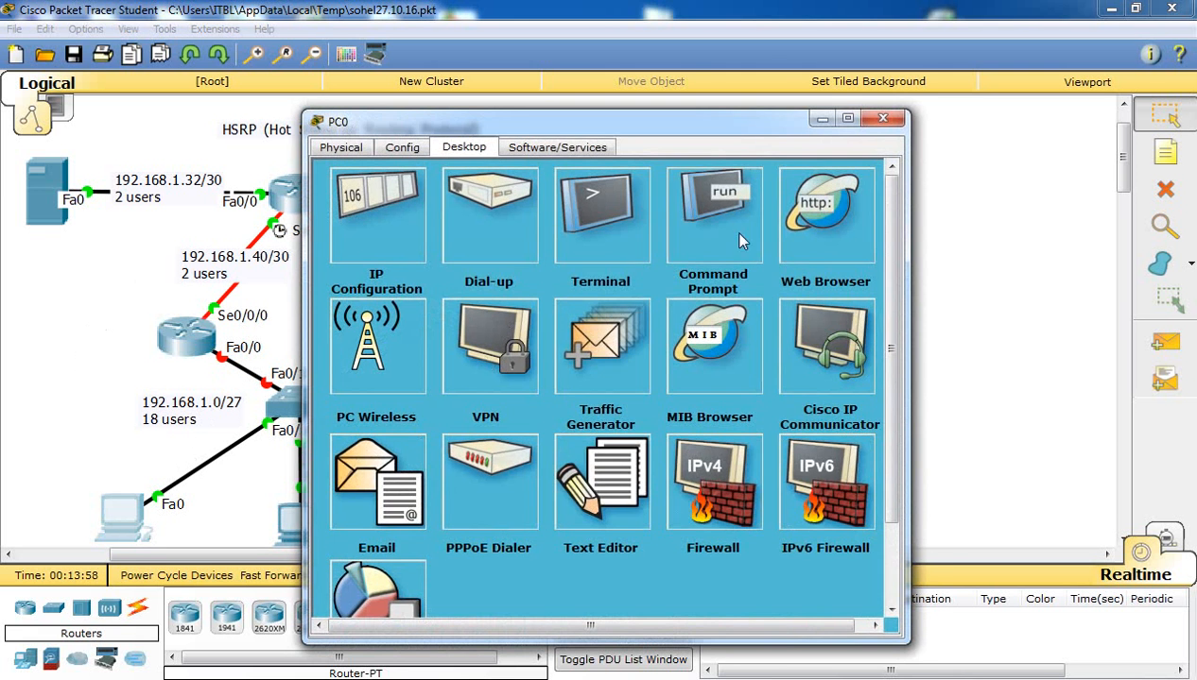
{"action": "left_click", "coordinate": [740, 241]}
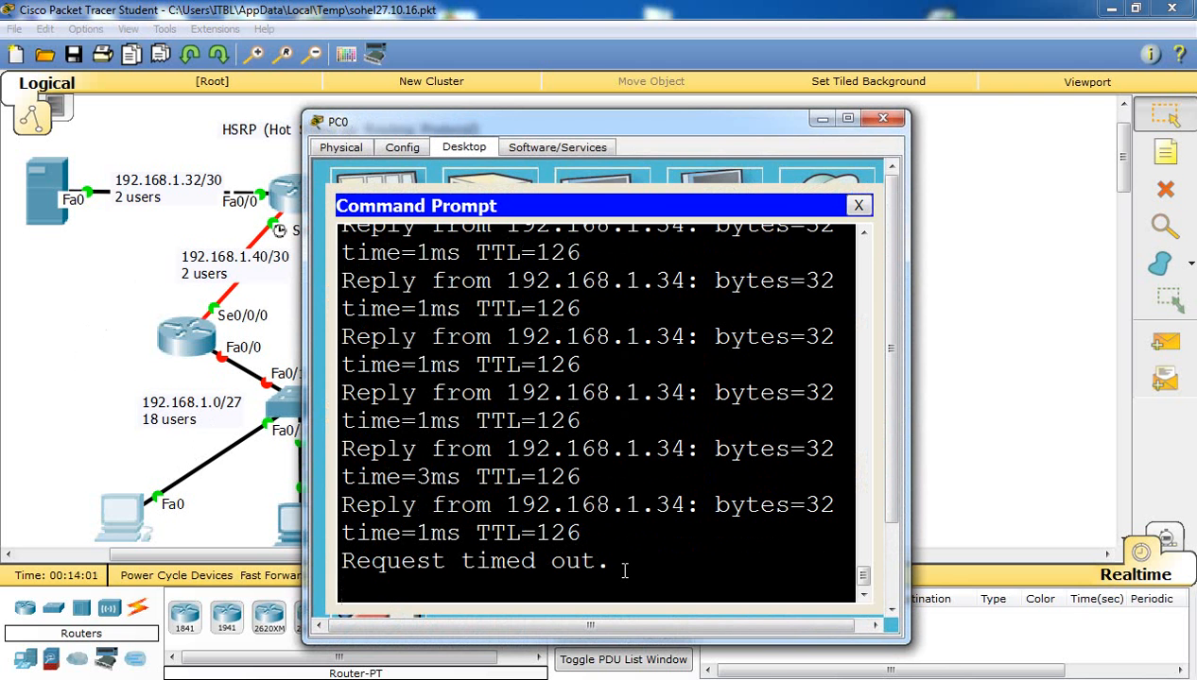
{"action": "left_click", "coordinate": [72, 298]}
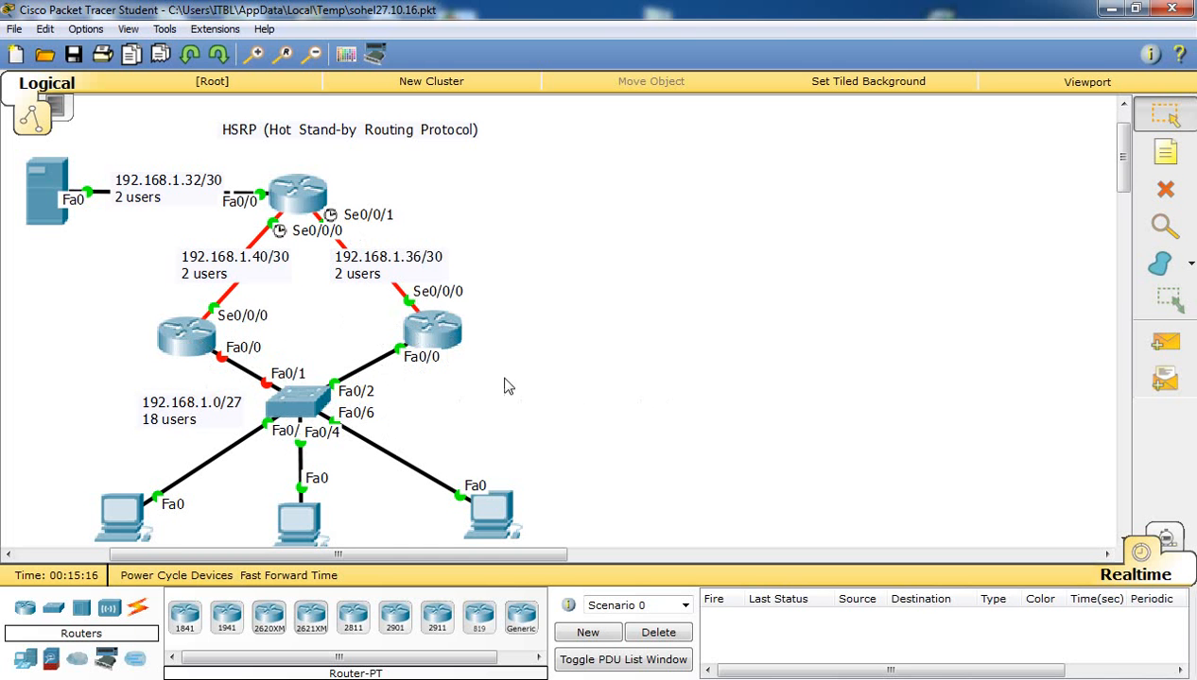
Look up the IP address and subnet mask of Router2's FastEthernet0/0 interface.
{"action": "left_click", "coordinate": [438, 342]}
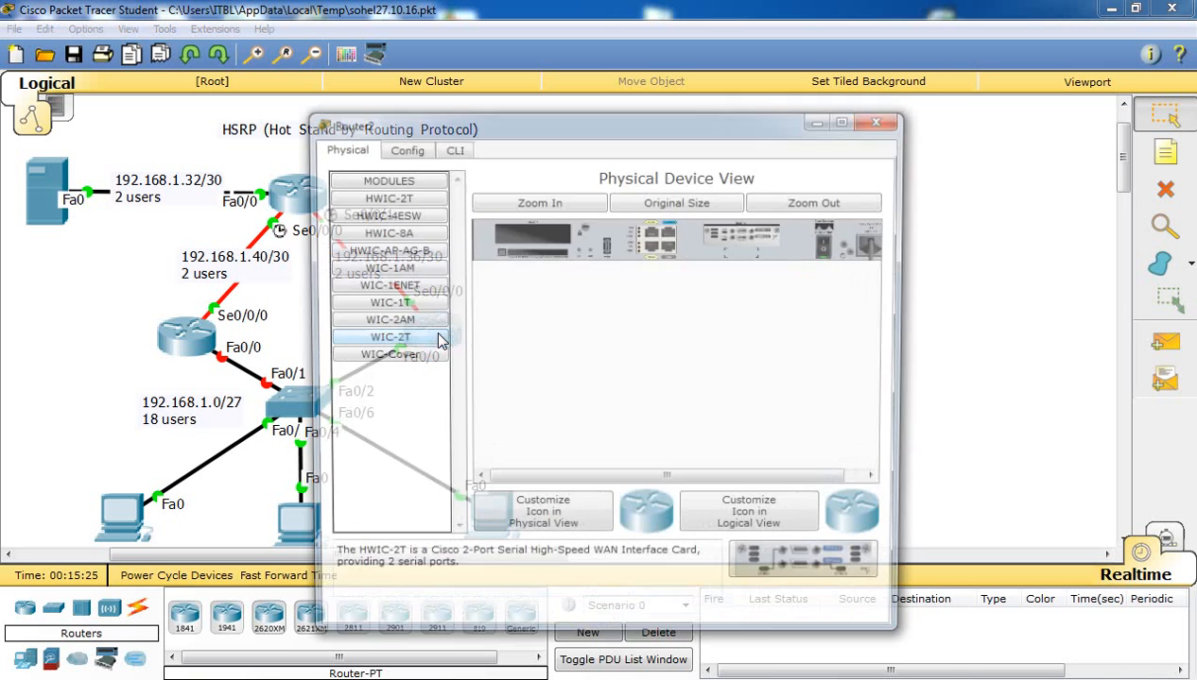
{"action": "left_click", "coordinate": [397, 151]}
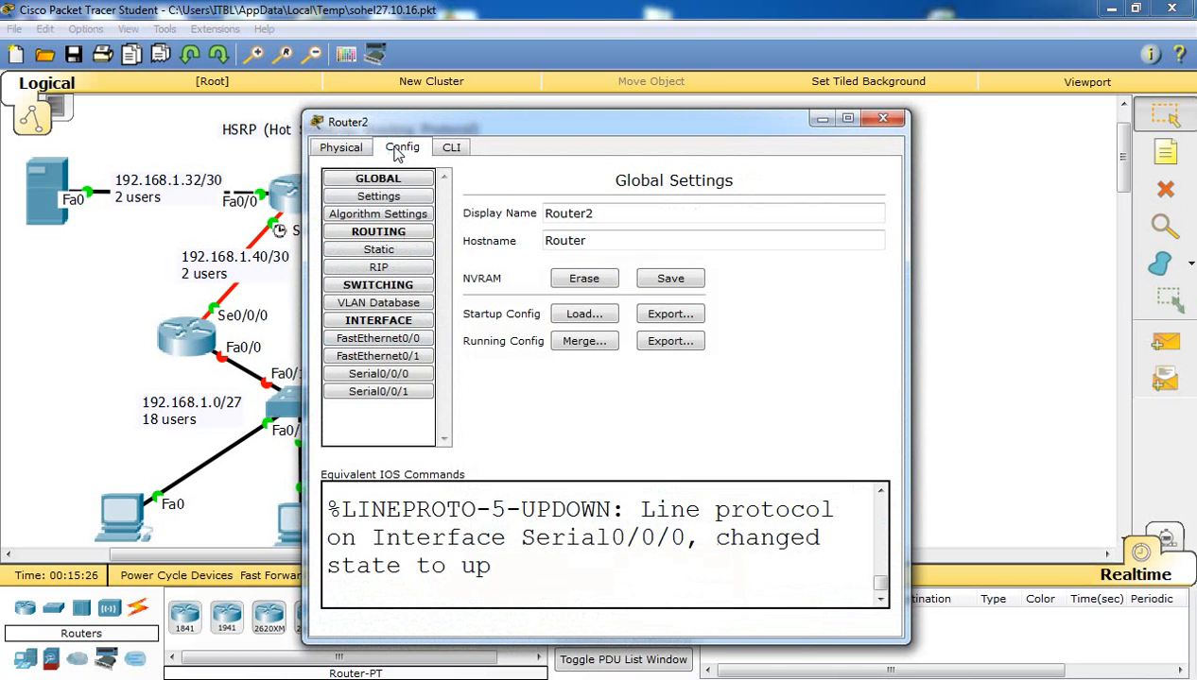
{"action": "left_click", "coordinate": [409, 343]}
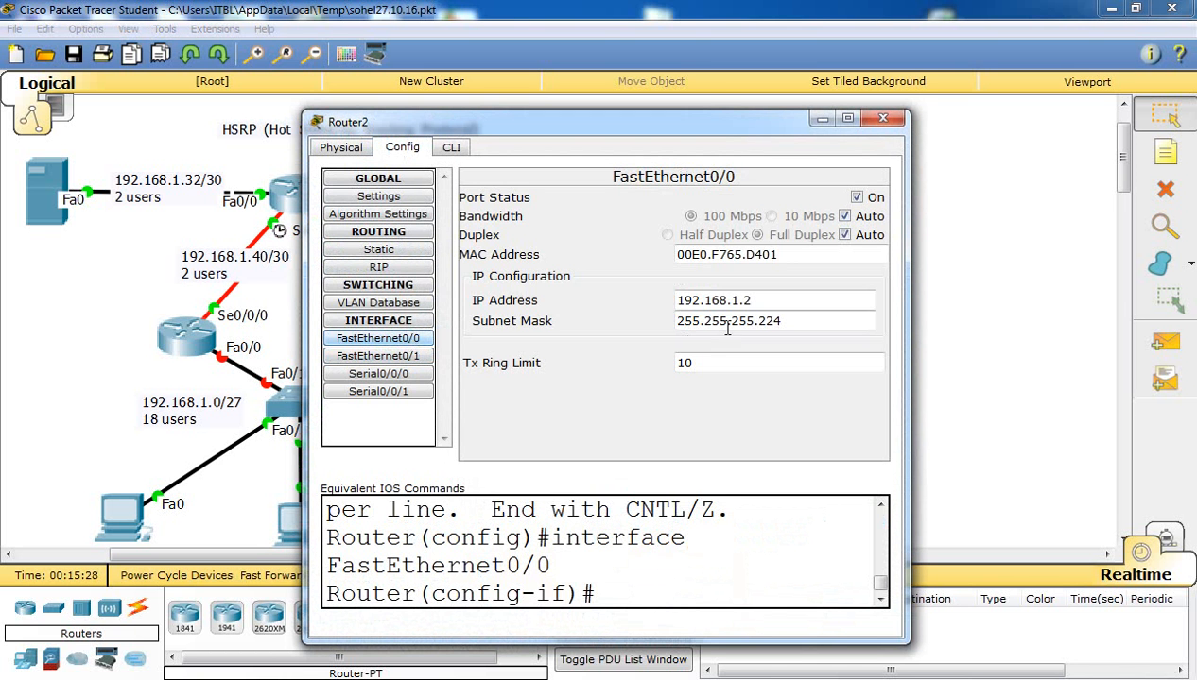
{"action": "left_click", "coordinate": [882, 118]}
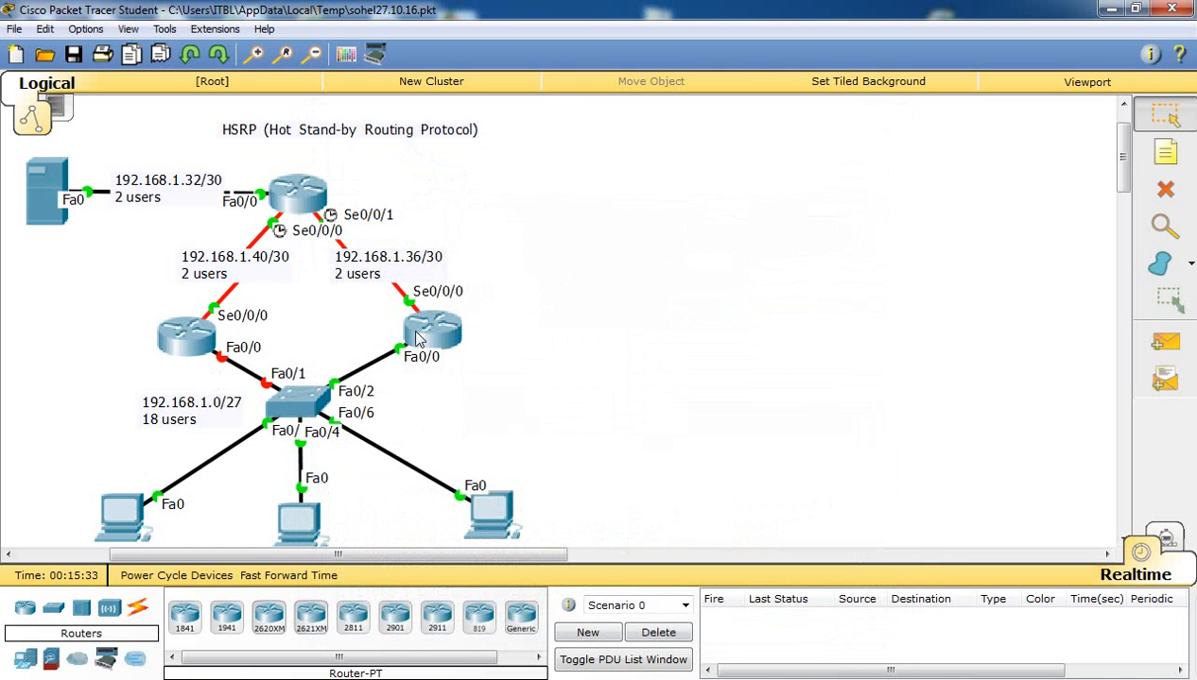
Set PC0's default gateway to 192.168.1.2 and check its running ping to the server in Command Prompt.
{"action": "left_click", "coordinate": [130, 517]}
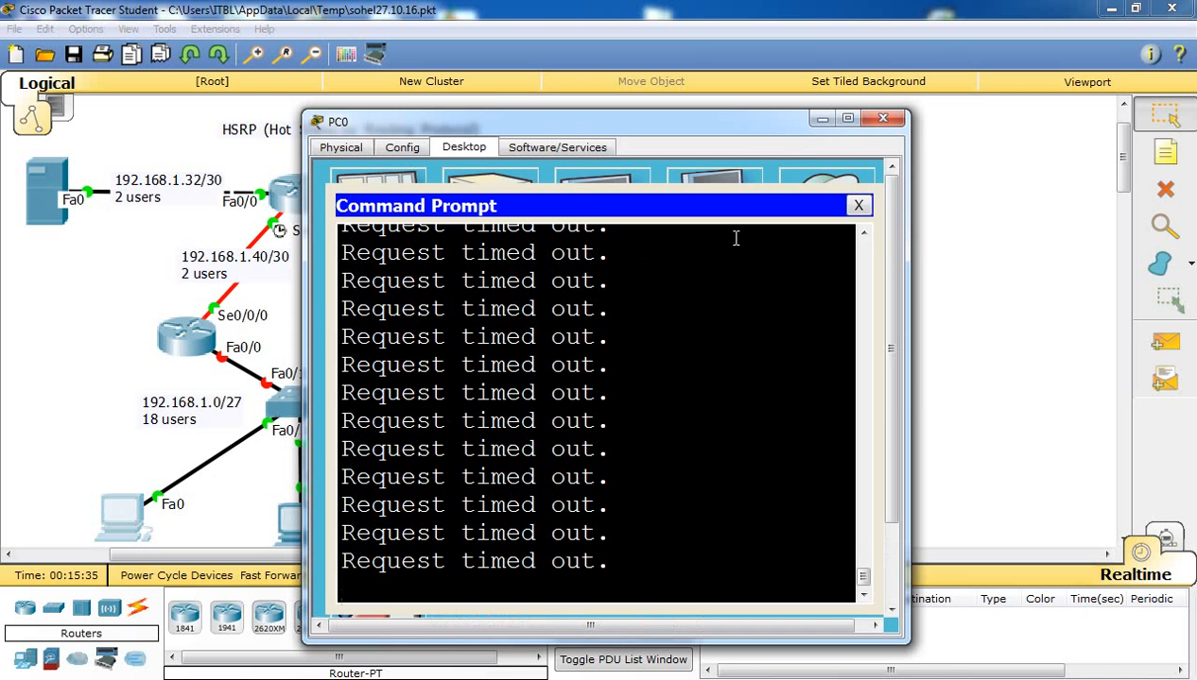
{"action": "left_click", "coordinate": [853, 205]}
{"action": "left_click", "coordinate": [420, 221]}
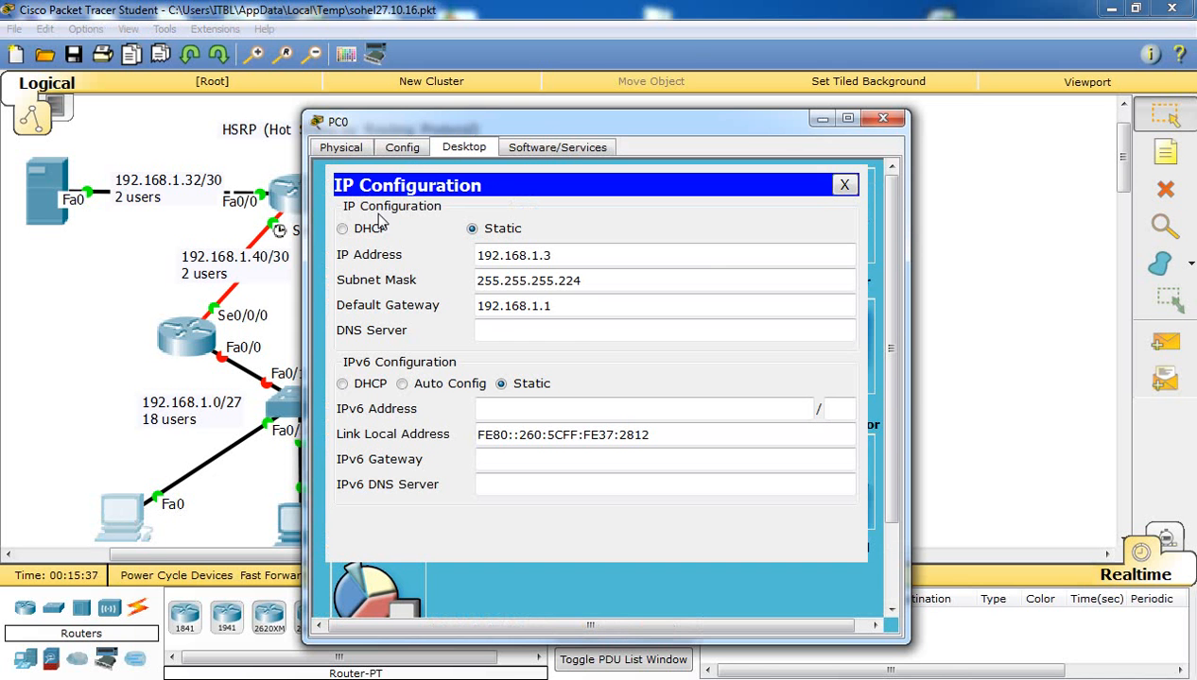
{"action": "left_click", "coordinate": [574, 304]}
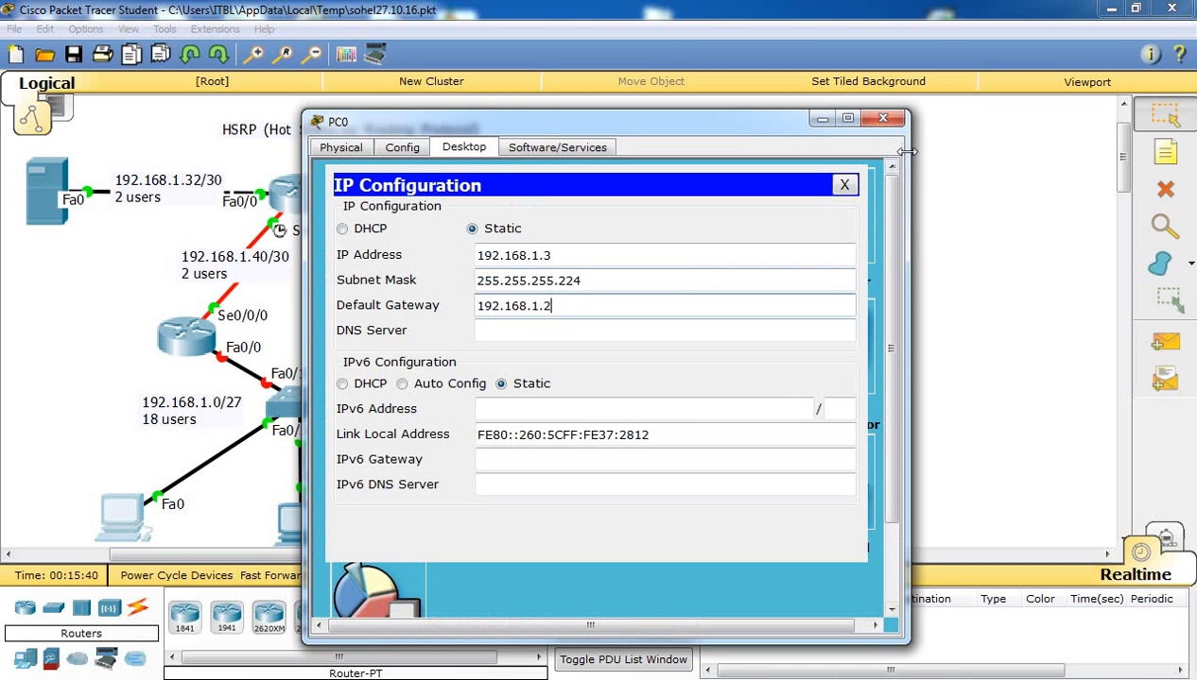
{"action": "left_click", "coordinate": [844, 184]}
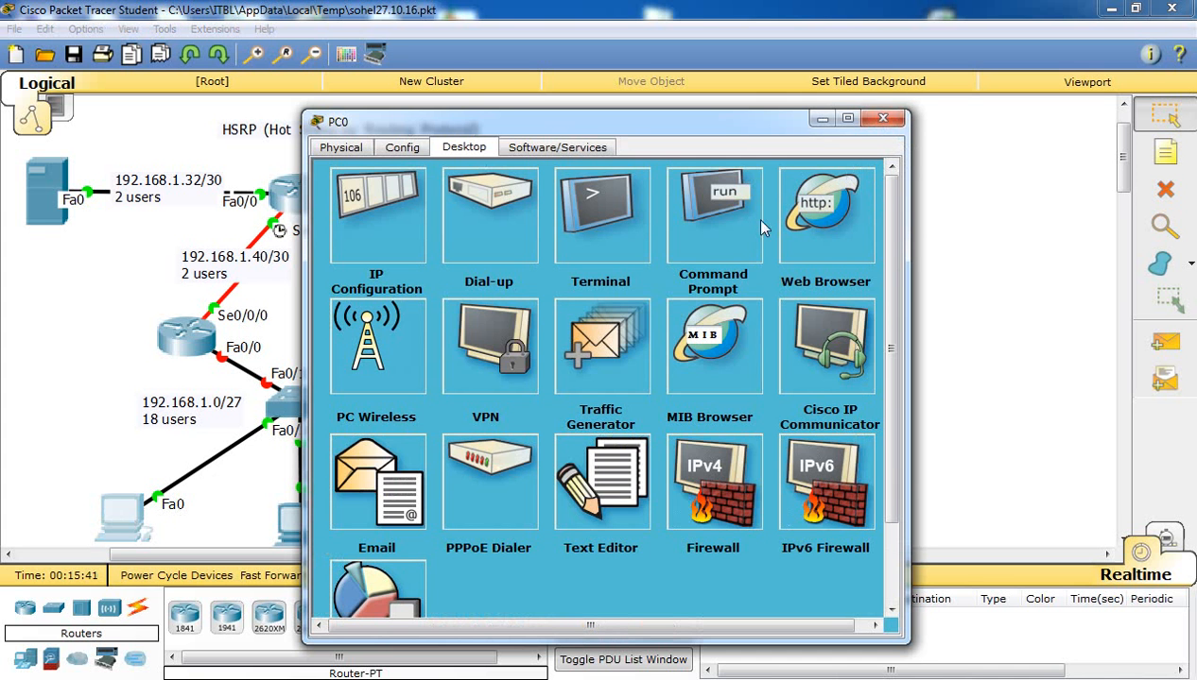
{"action": "left_click", "coordinate": [724, 228]}
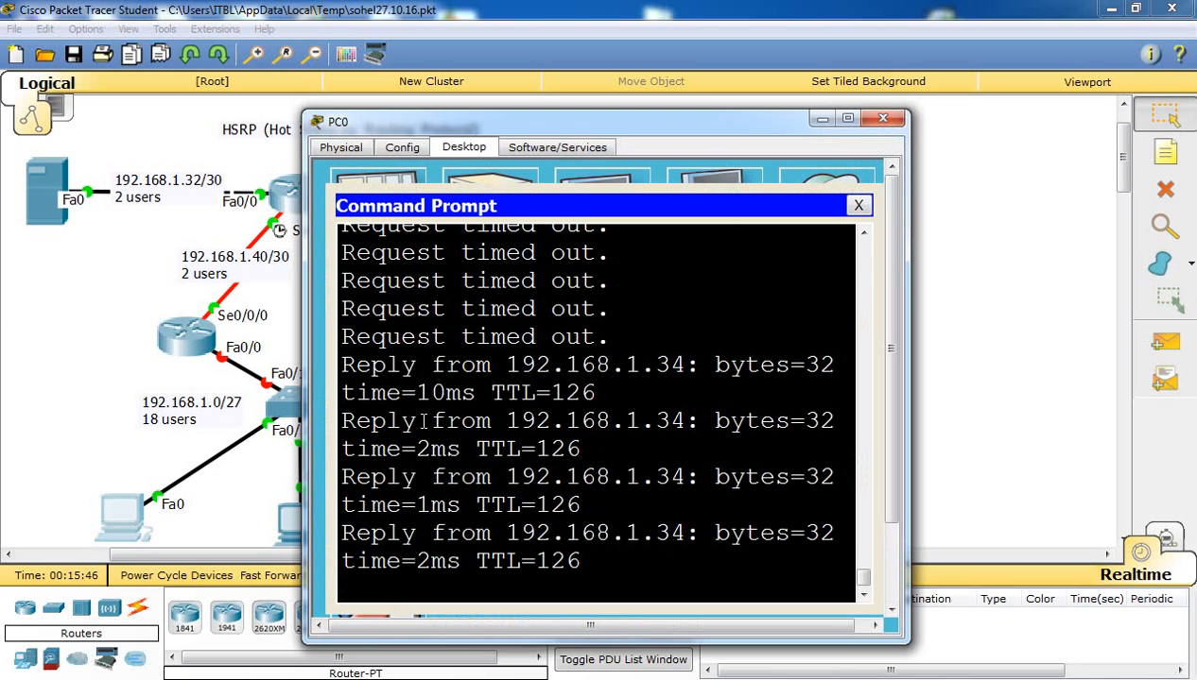
{"action": "left_click", "coordinate": [51, 296]}
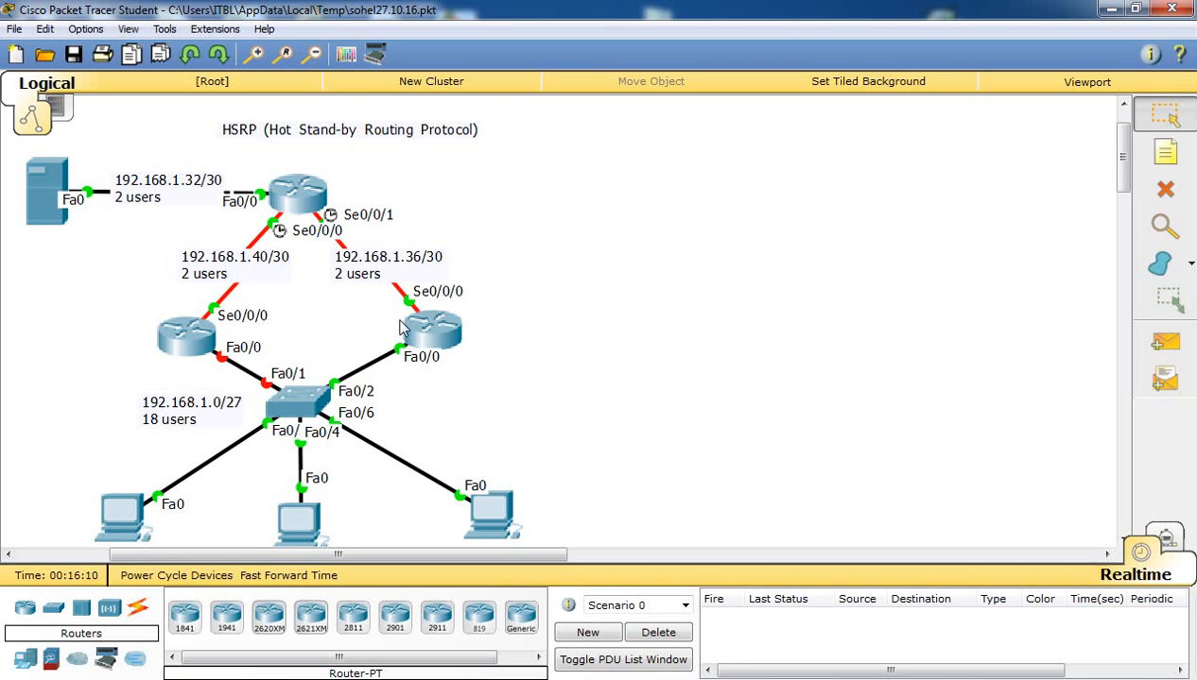
Review PC0's running ping to the server and the f0/0 shutdown log in Router1's CLI.
{"action": "left_click", "coordinate": [132, 530]}
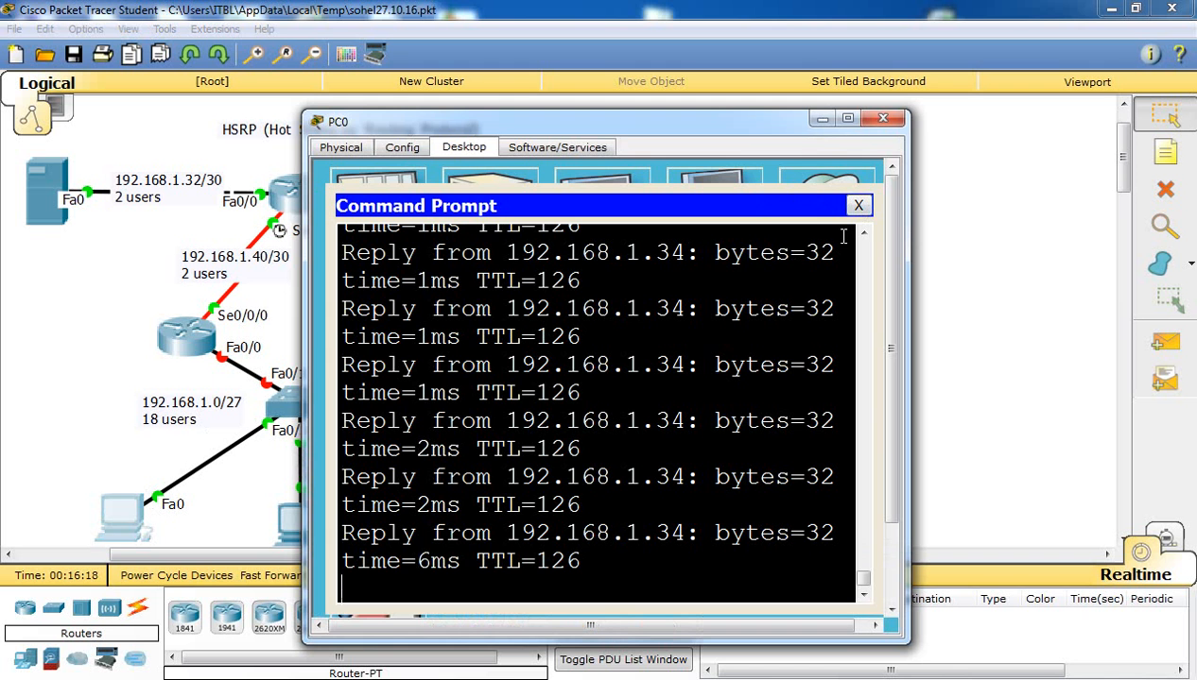
{"action": "left_click", "coordinate": [882, 119]}
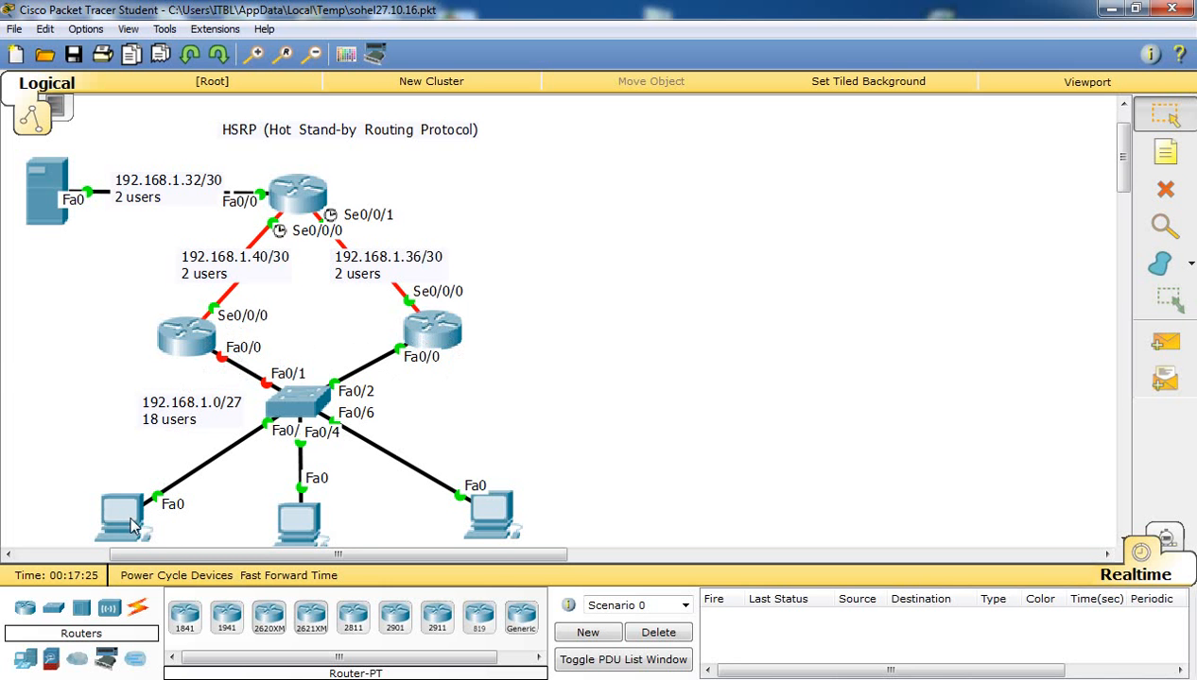
{"action": "left_click", "coordinate": [180, 331]}
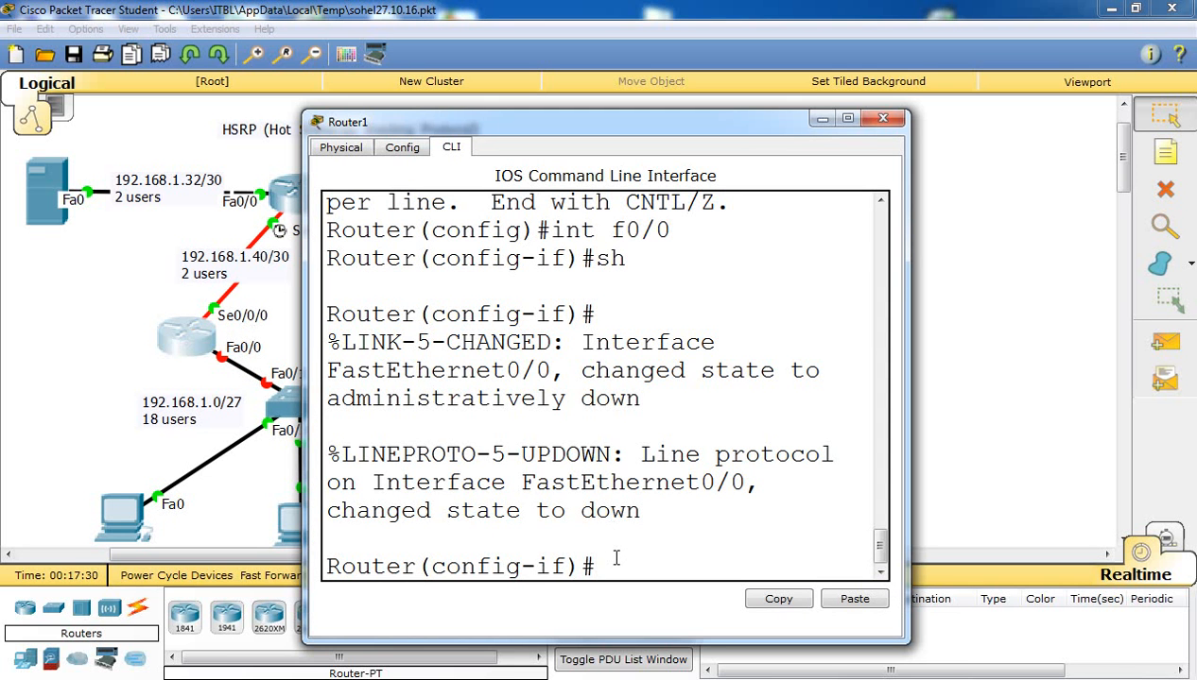
{"action": "left_click", "coordinate": [79, 322]}
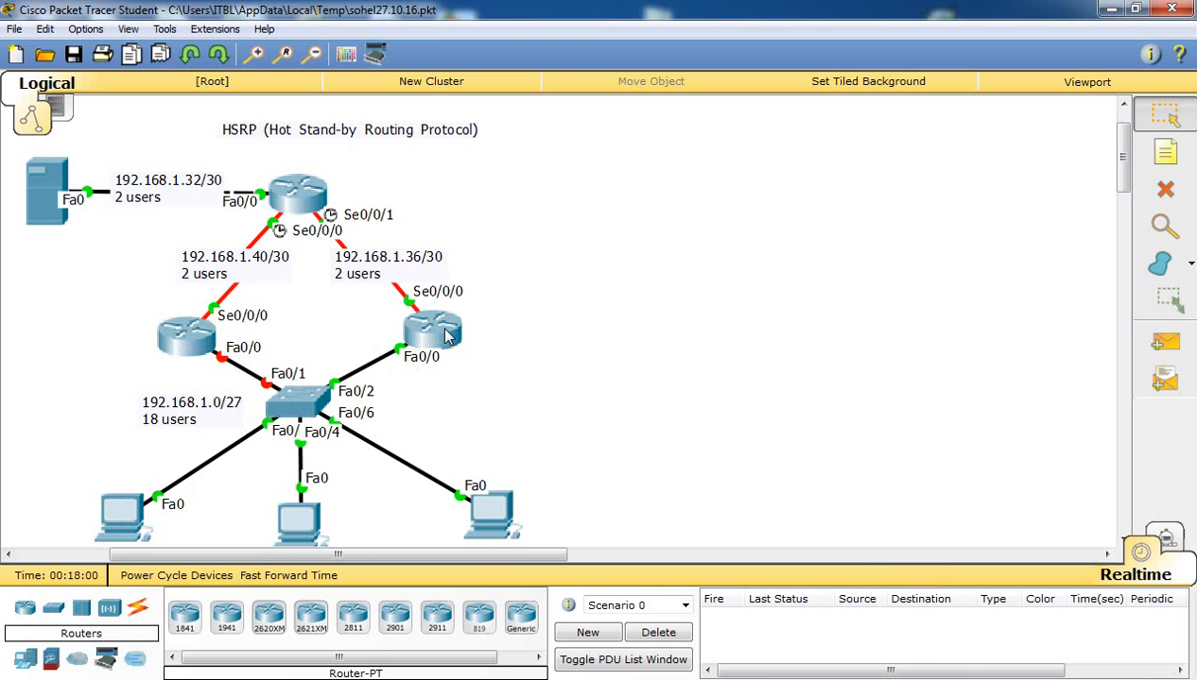
Bring Router1's interface f0/0 back up with the no sh command.
{"action": "left_click", "coordinate": [184, 337]}
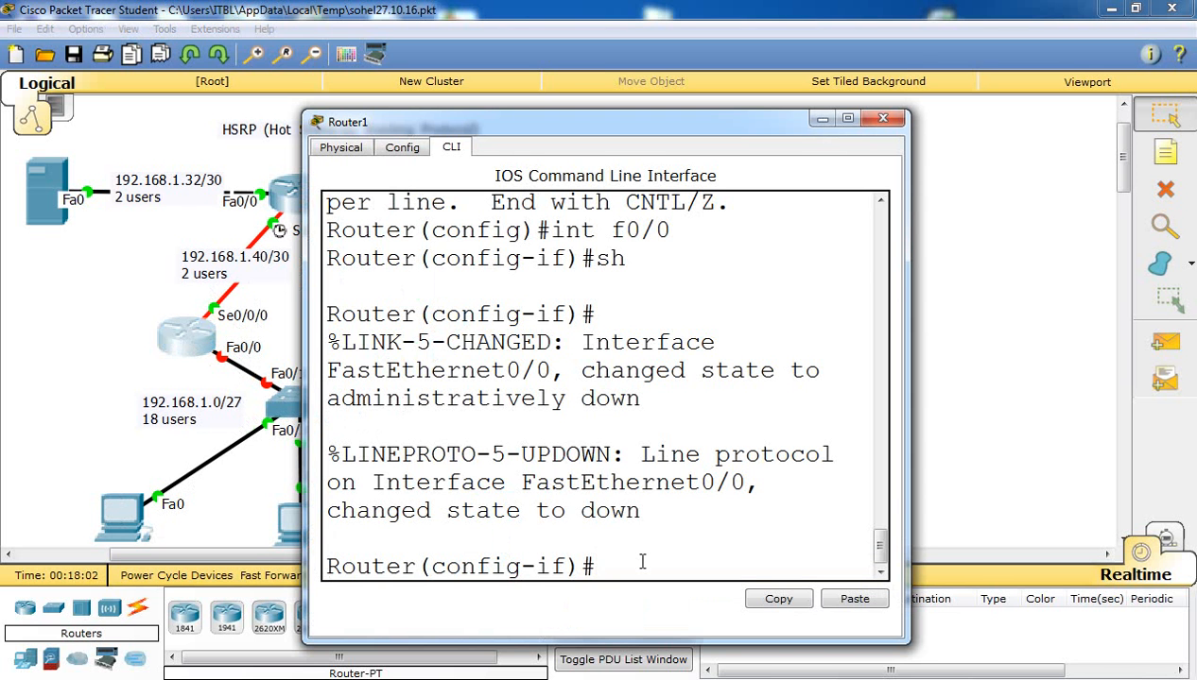
{"action": "type", "text": "no sh"}
{"action": "key", "text": "Return"}
{"action": "key", "text": "Return"}
{"action": "key", "text": "Return"}
{"action": "key", "text": "Return"}
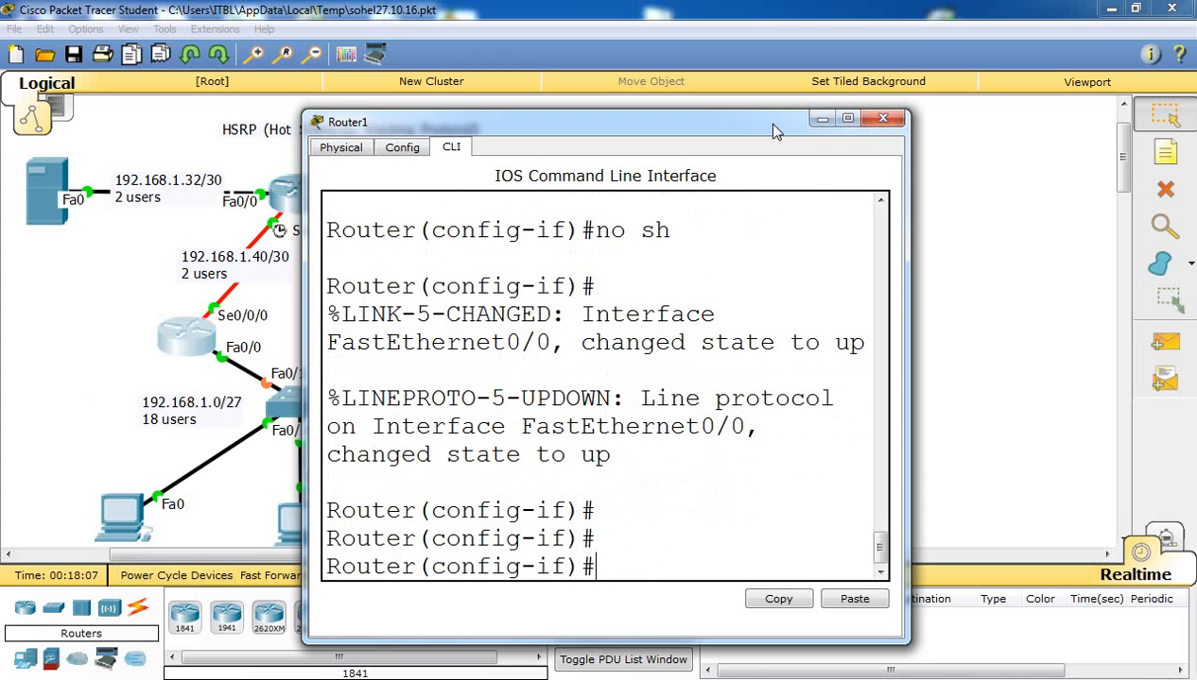
Enlarge Router1's CLI and list the options of the standby command, noting the group number range.
{"action": "left_click_drag", "start_coordinate": [763, 122], "coordinate": [1037, 91]}
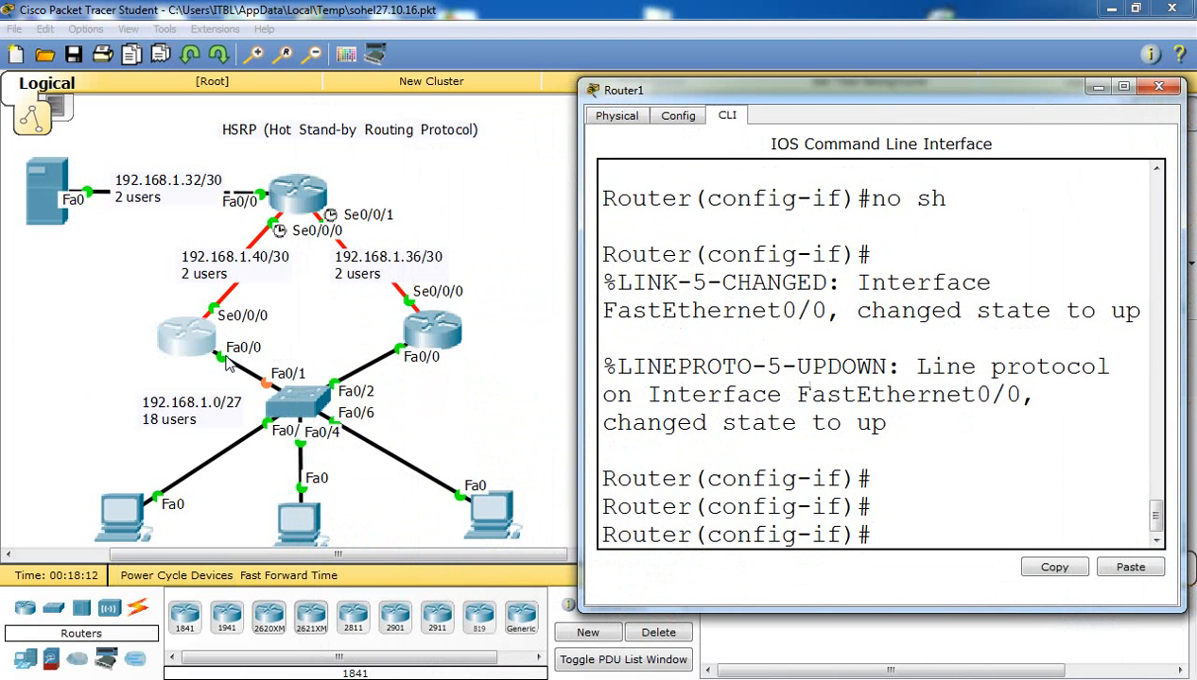
{"action": "scroll", "coordinate": [922, 275], "scroll_direction": "up", "scroll_amount": 2}
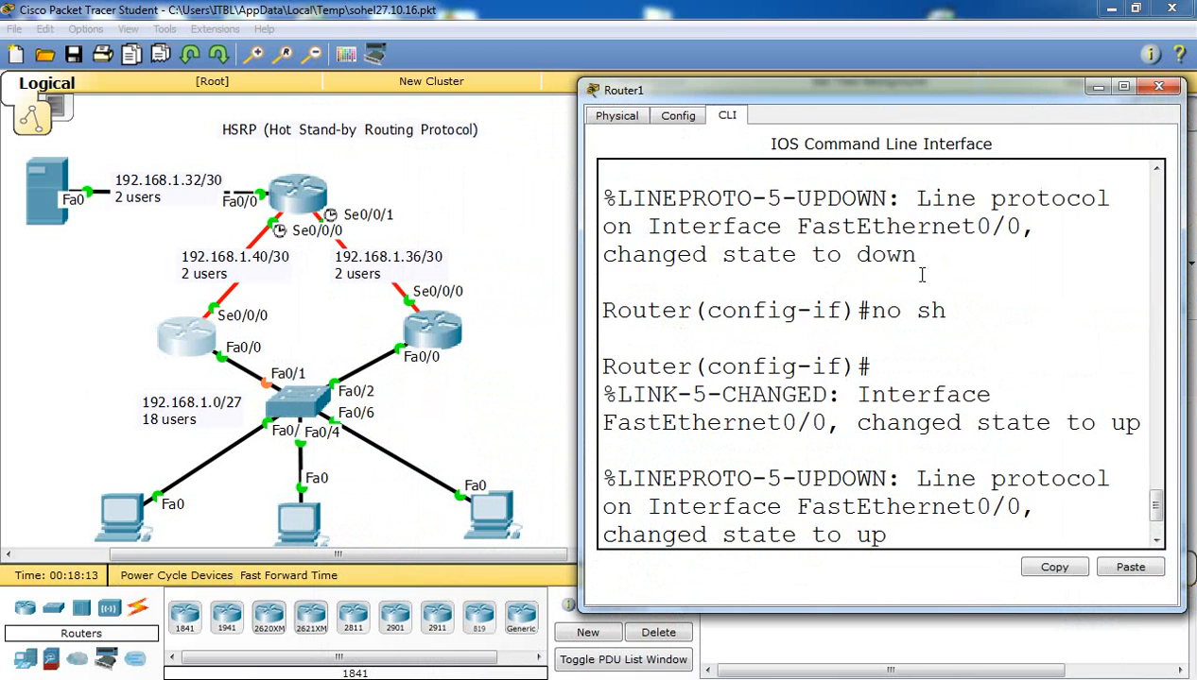
{"action": "scroll", "coordinate": [921, 275], "scroll_direction": "up", "scroll_amount": 1}
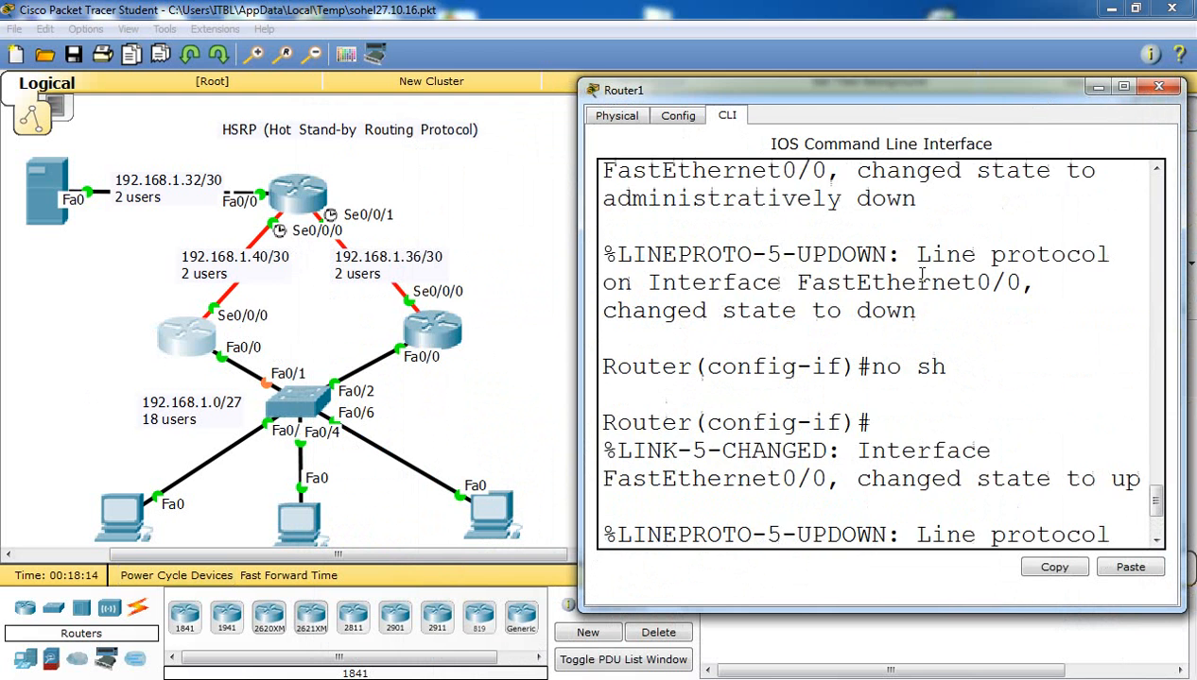
{"action": "left_click", "coordinate": [1123, 87]}
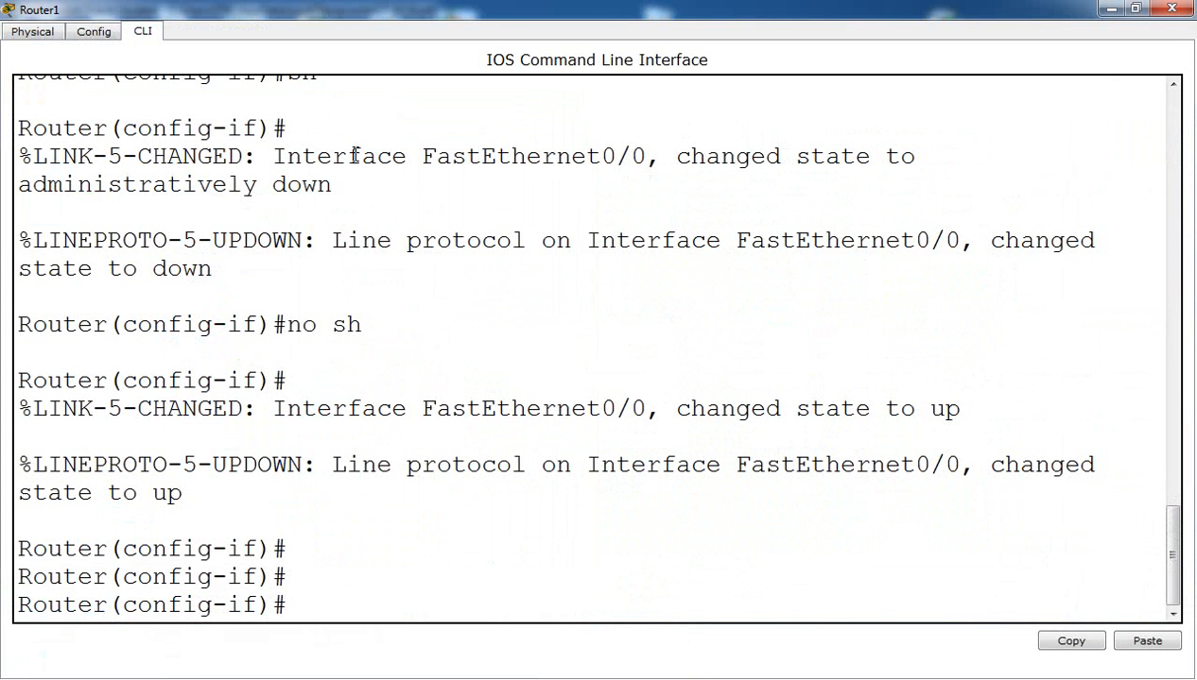
{"action": "scroll", "coordinate": [318, 156], "scroll_direction": "up", "scroll_amount": 1}
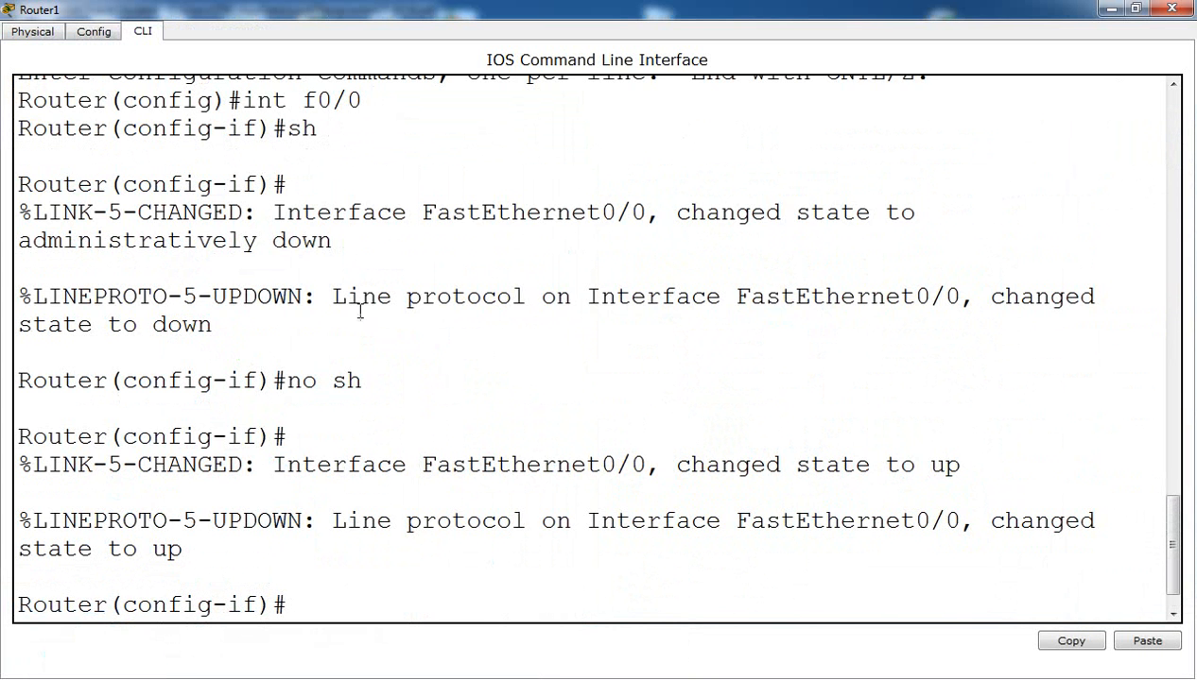
{"action": "scroll", "coordinate": [360, 312], "scroll_direction": "down", "scroll_amount": 1}
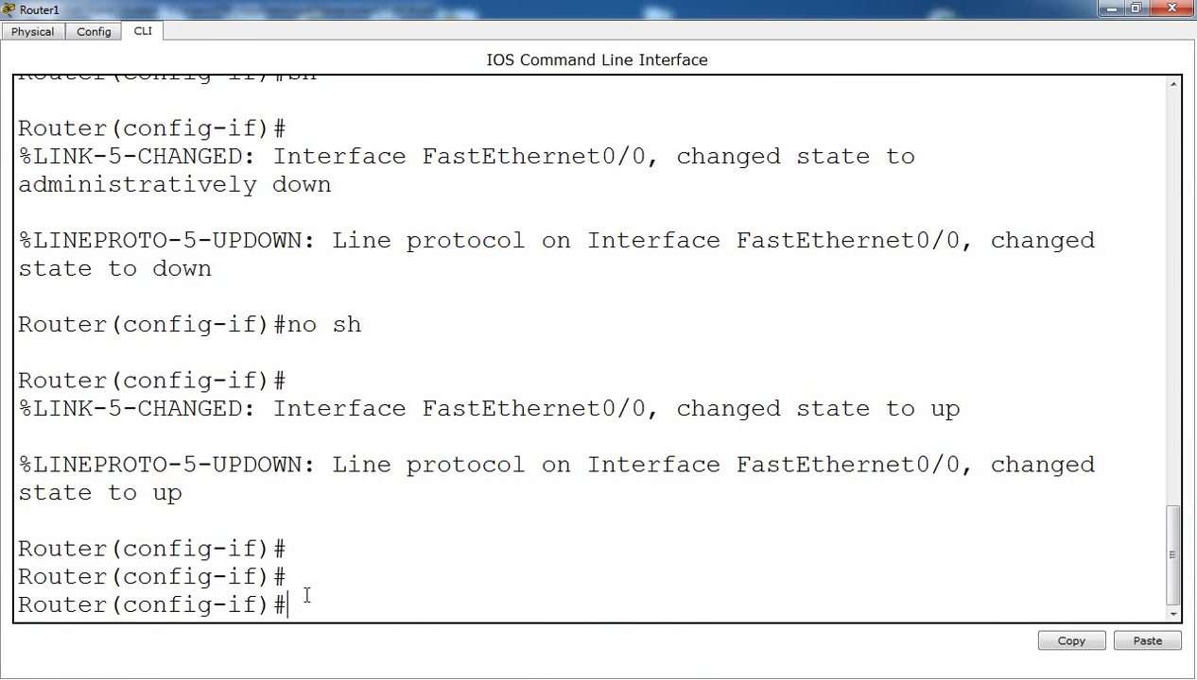
{"action": "type", "text": "st"}
{"action": "key", "text": "Tab"}
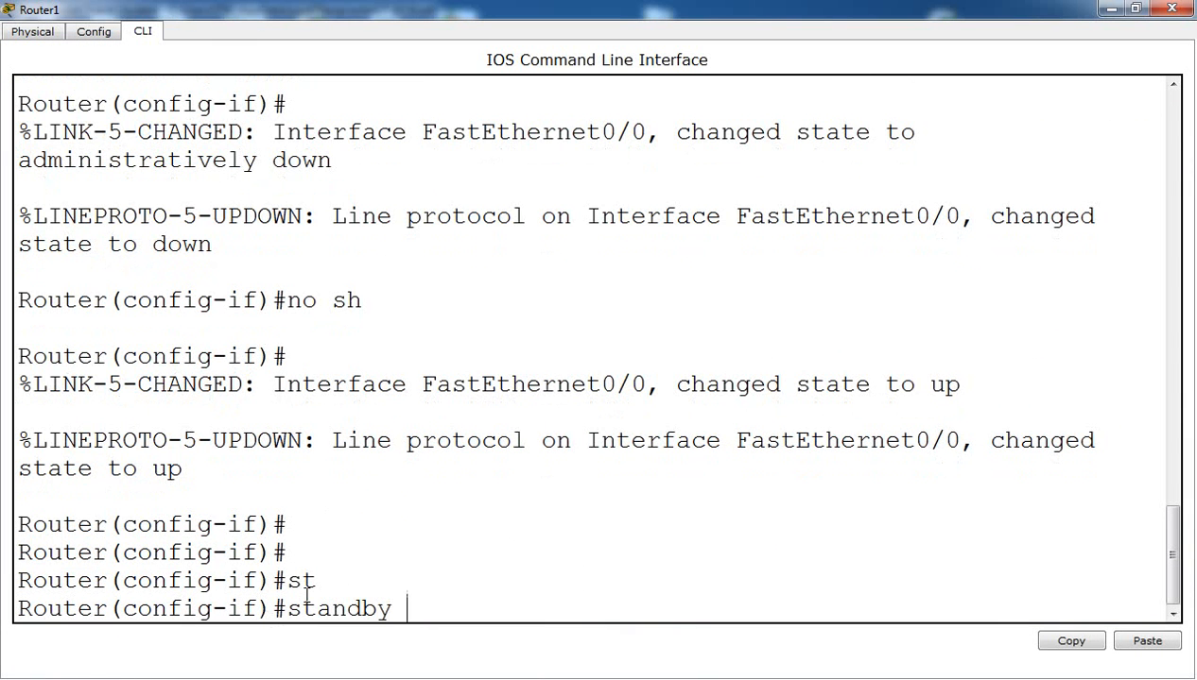
{"action": "type", "text": "?"}
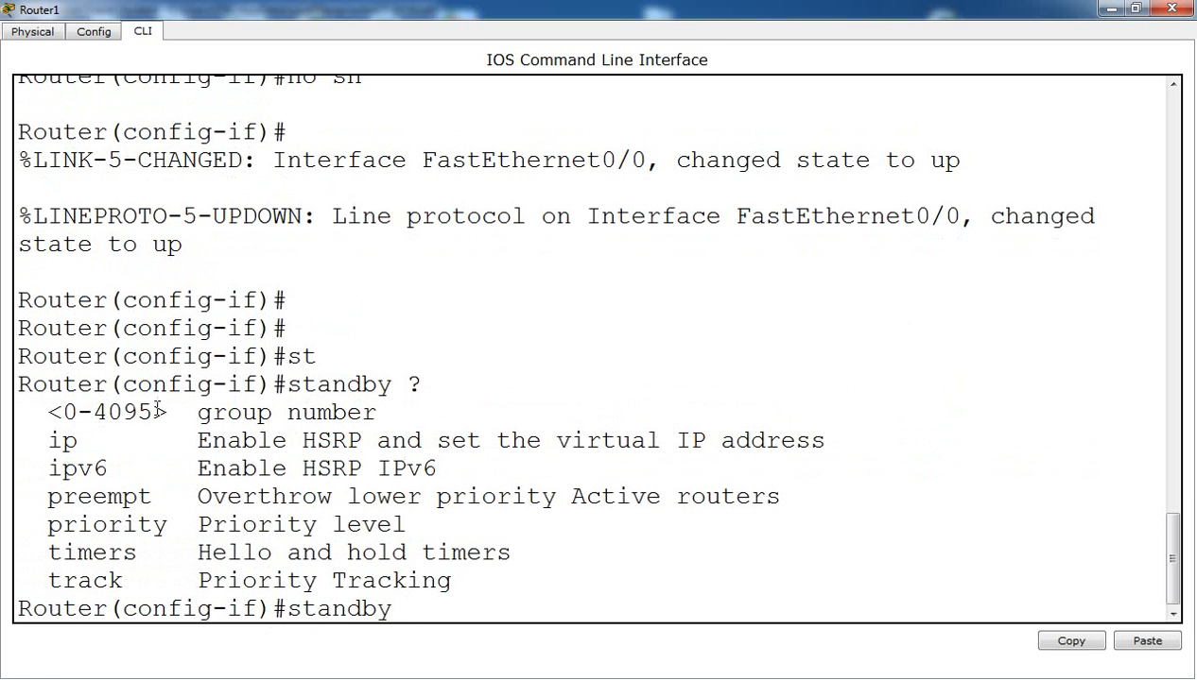
{"action": "left_click_drag", "start_coordinate": [153, 413], "coordinate": [55, 413]}
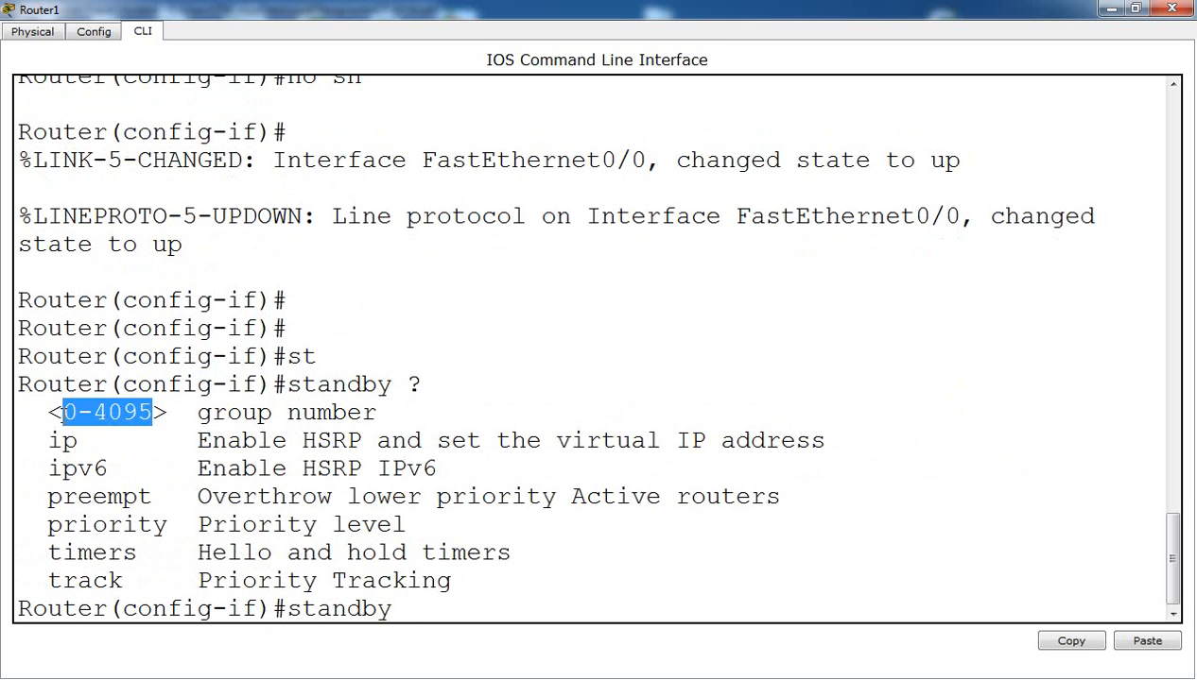
{"action": "left_click", "coordinate": [430, 622]}
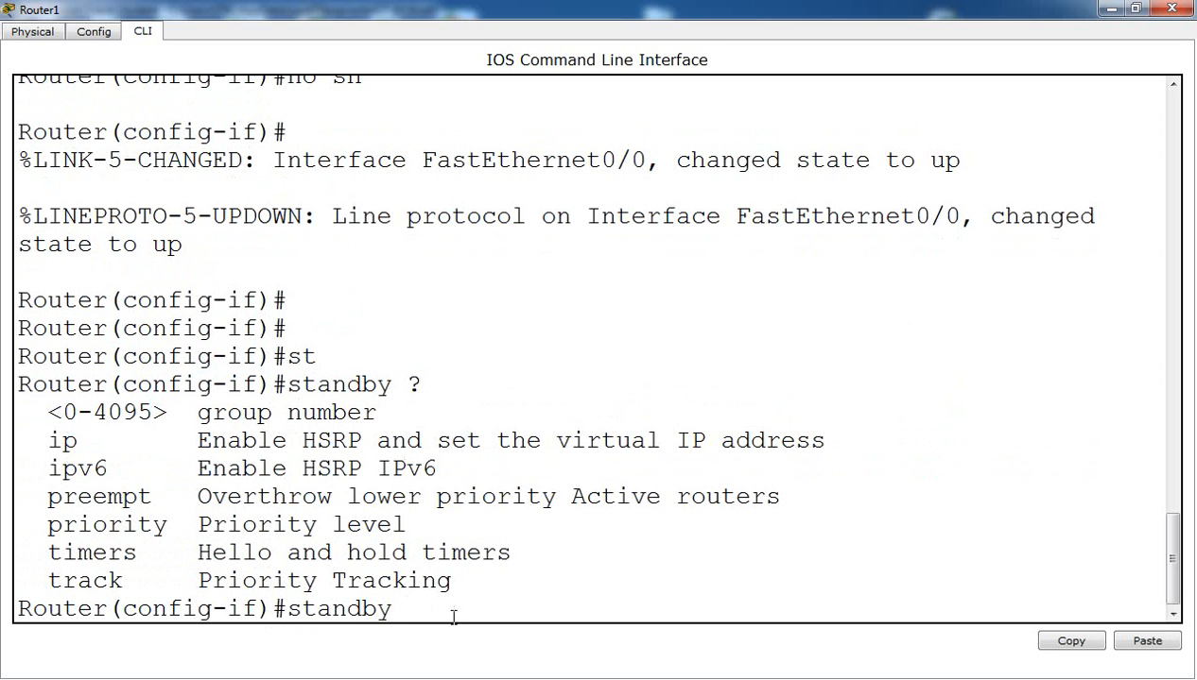
Enable HSRP group 1 on Router1's FastEthernet0/0 with virtual IP 110.10.10.1.
{"action": "type", "text": "1 ip 192"}
{"action": "key", "text": "BackSpace"}
{"action": "key", "text": "BackSpace"}
{"action": "type", "text": "10.10.10"}
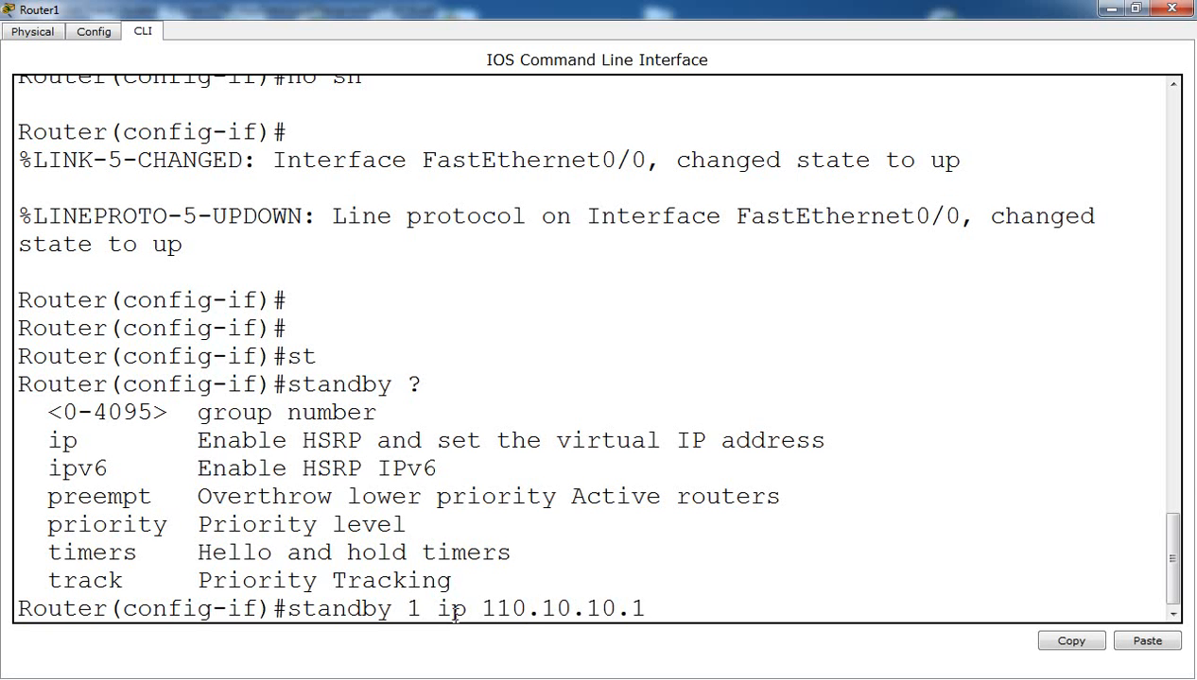
{"action": "type", "text": ".1"}
{"action": "key", "text": "Return"}
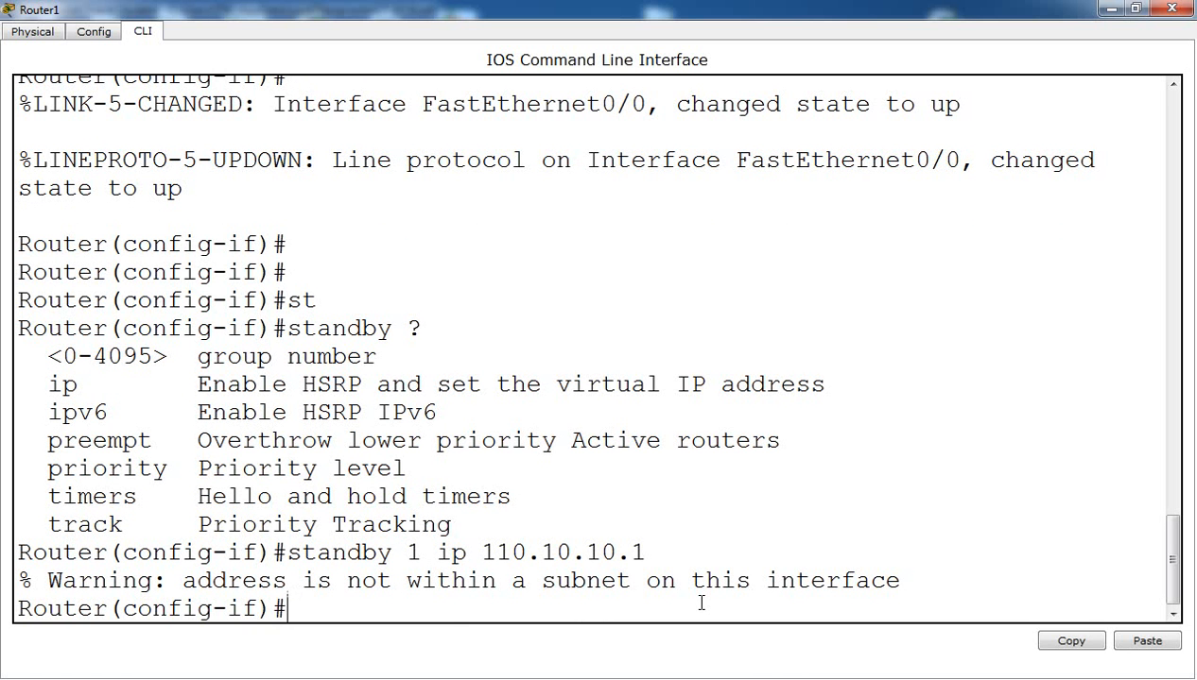
Reissue standby 1 ip on Router1 without an address after checking the LAN in the topology.
{"action": "key", "text": "Up"}
{"action": "key", "text": "BackSpace"}
{"action": "key", "text": "BackSpace"}
{"action": "key", "text": "BackSpace"}
{"action": "key", "text": "BackSpace"}
{"action": "key", "text": "BackSpace"}
{"action": "key", "text": "BackSpace"}
{"action": "key", "text": "BackSpace"}
{"action": "key", "text": "BackSpace"}
{"action": "key", "text": "BackSpace"}
{"action": "key", "text": "BackSpace"}
{"action": "key", "text": "BackSpace"}
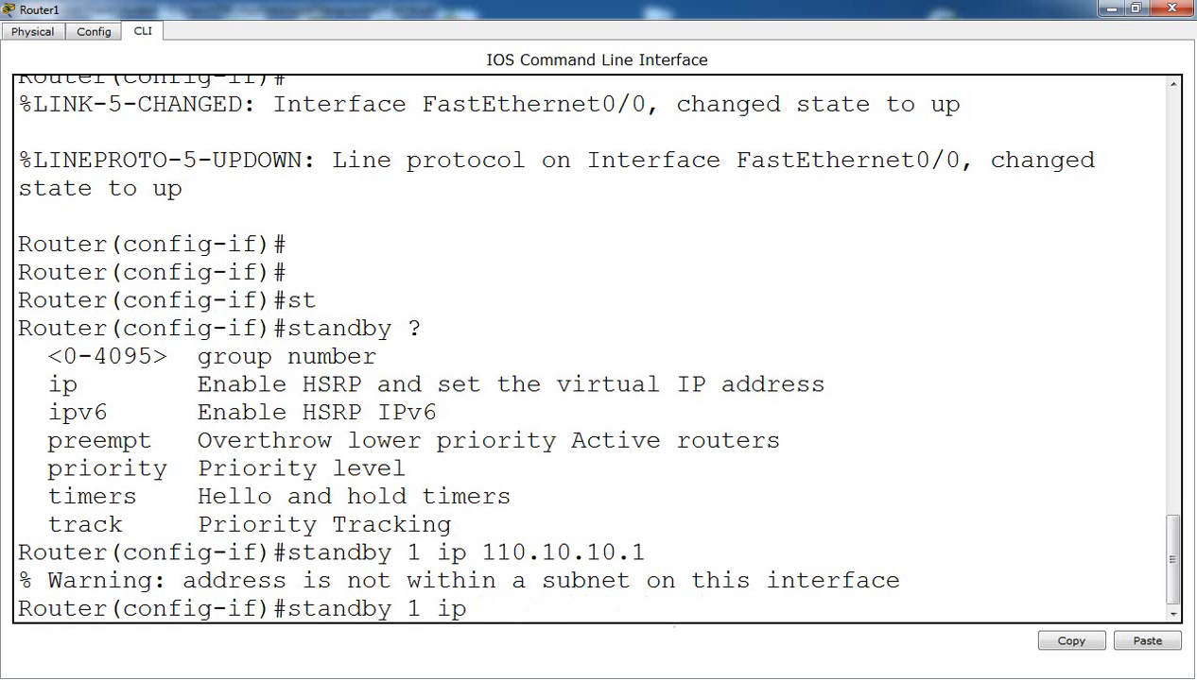
{"action": "left_click", "coordinate": [1104, 10]}
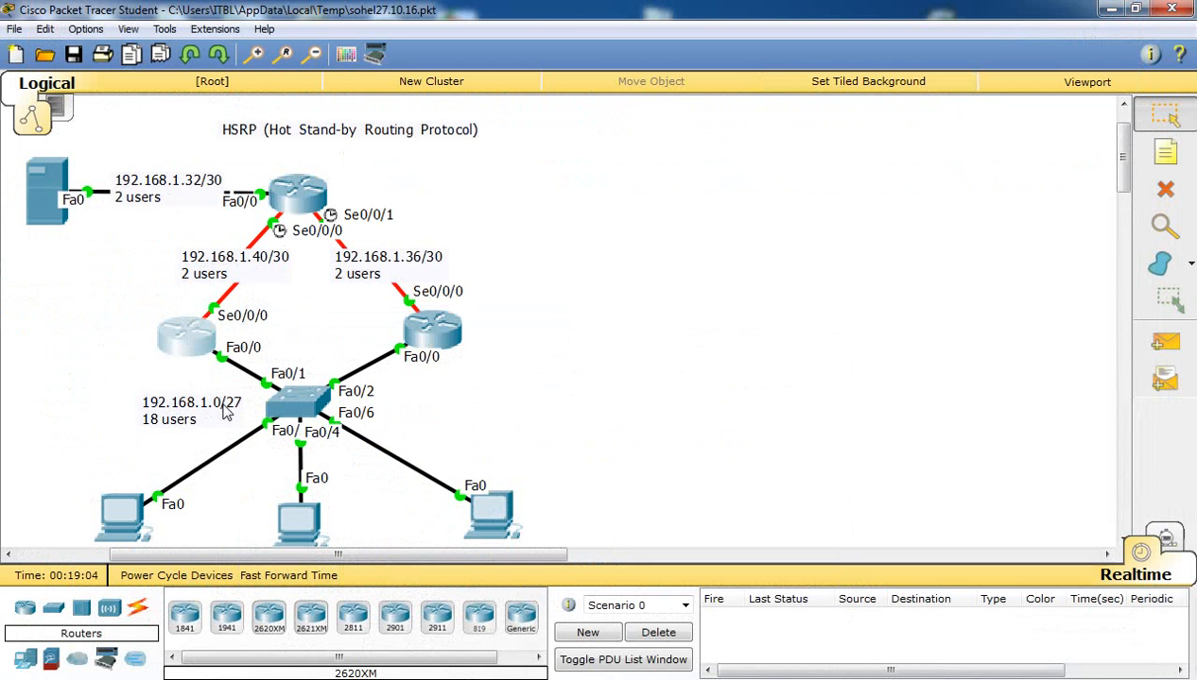
{"action": "left_click", "coordinate": [201, 338]}
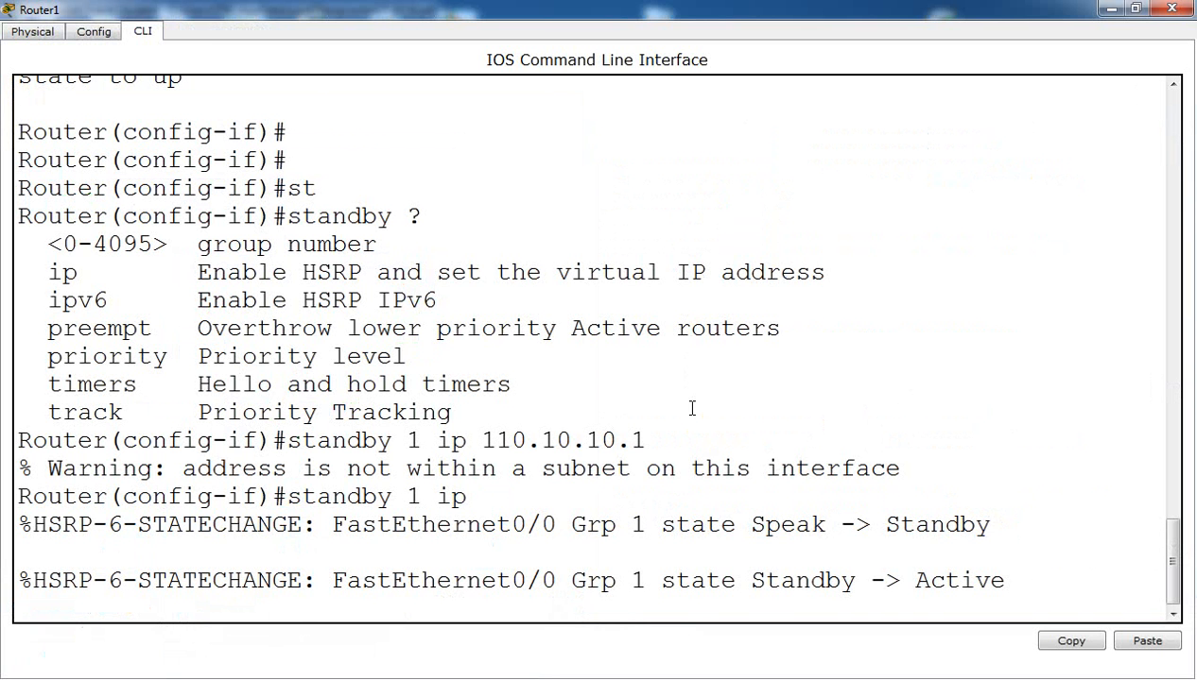
{"action": "key", "text": "Return"}
{"action": "key", "text": "Return"}
{"action": "key", "text": "Return"}
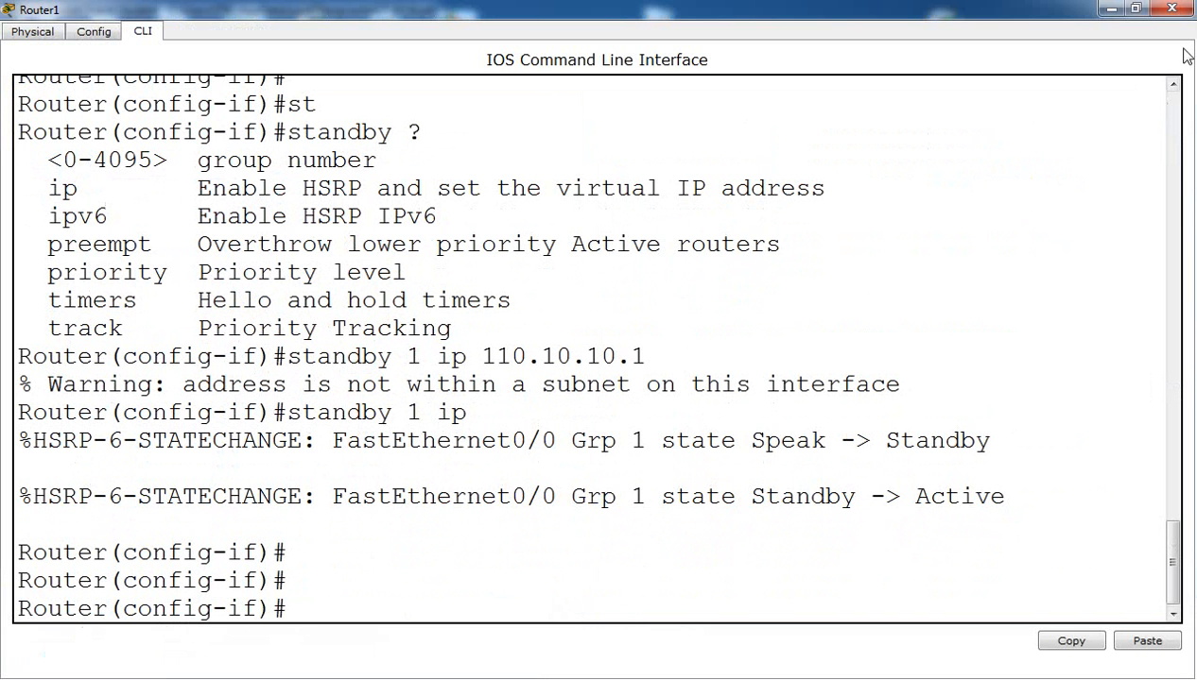
Reopen Router1's CLI and examine the HSRP virtual IP and the group 1 state-change messages.
{"action": "left_click", "coordinate": [1172, 9]}
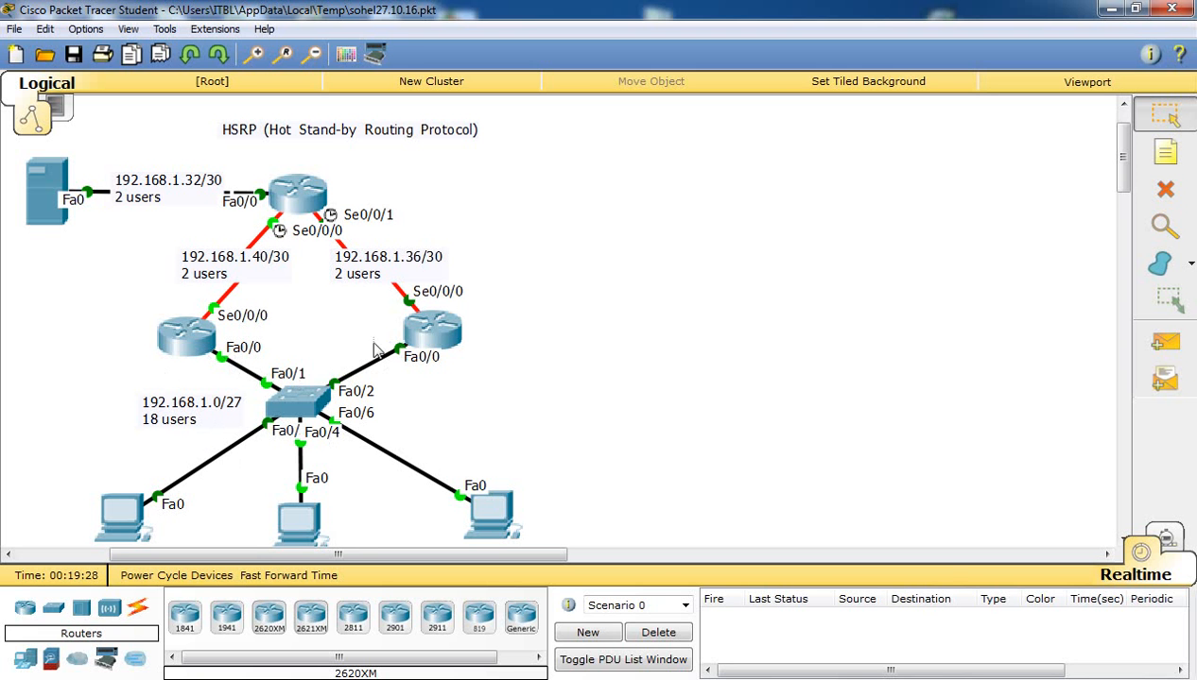
{"action": "left_click", "coordinate": [185, 348]}
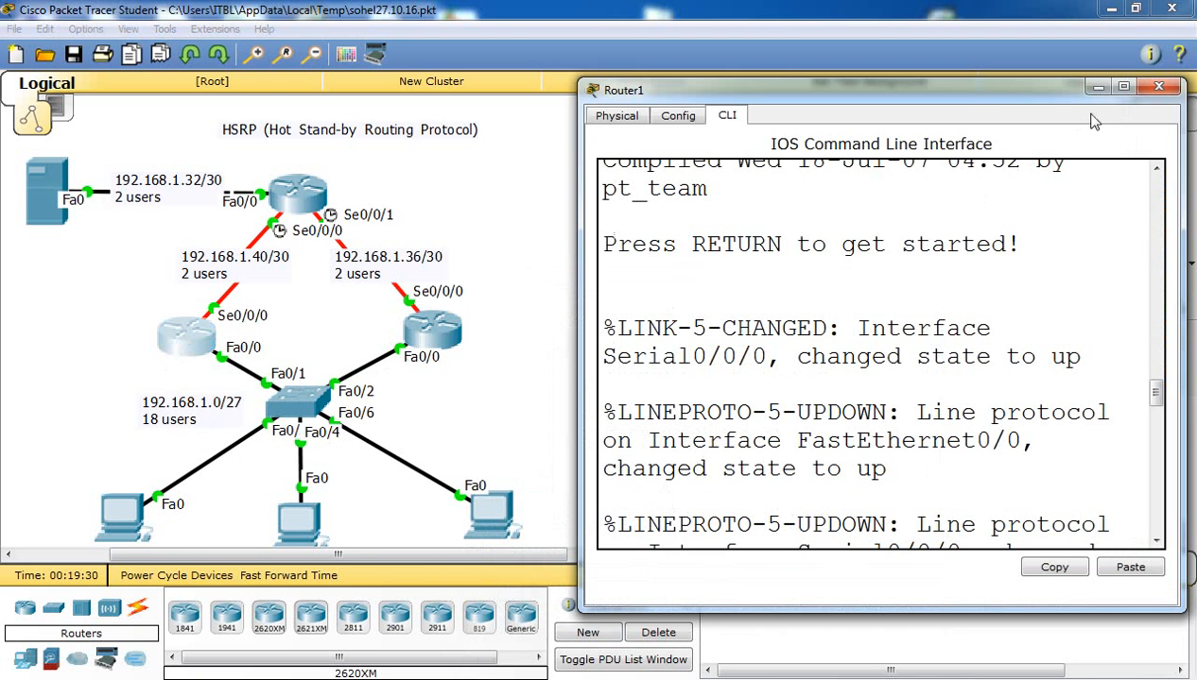
{"action": "left_click", "coordinate": [1124, 88]}
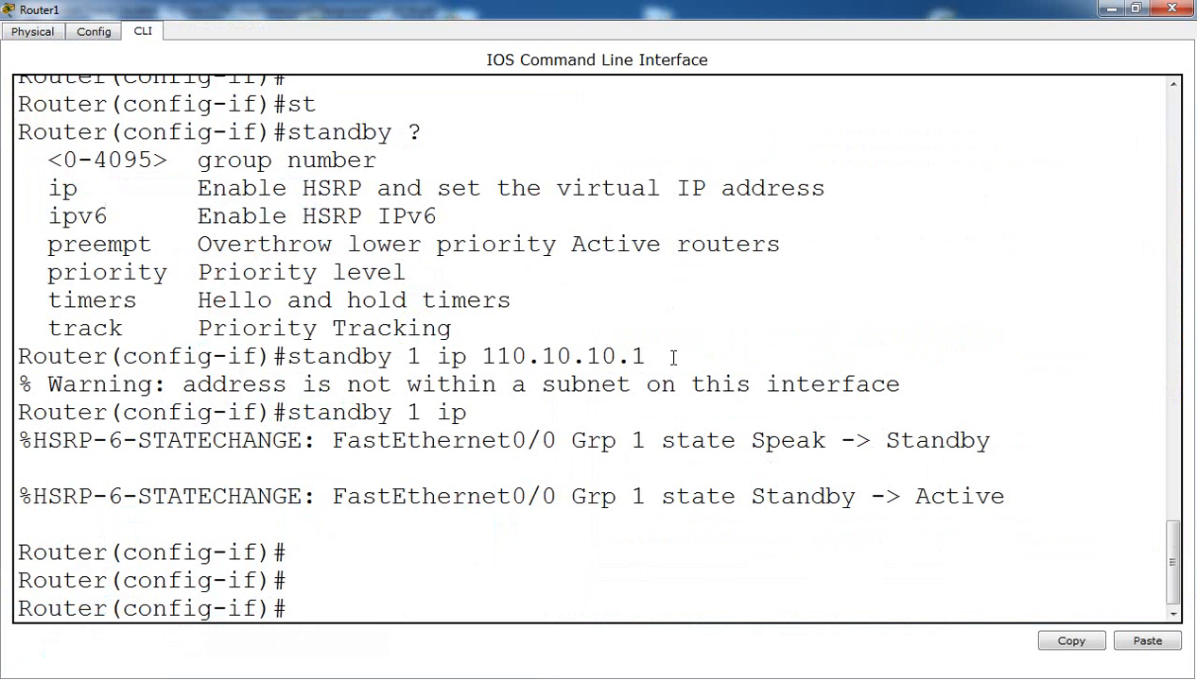
{"action": "mouse_move", "coordinate": [651, 357]}
{"action": "left_mouse_down"}
{"action": "mouse_move", "coordinate": [448, 326]}
{"action": "mouse_move", "coordinate": [496, 357]}
{"action": "mouse_move", "coordinate": [485, 355]}
{"action": "mouse_move", "coordinate": [648, 357]}
{"action": "left_mouse_up"}
{"action": "left_click", "coordinate": [483, 356]}
{"action": "left_click", "coordinate": [648, 360]}
{"action": "left_click_drag", "start_coordinate": [1016, 495], "coordinate": [911, 497]}
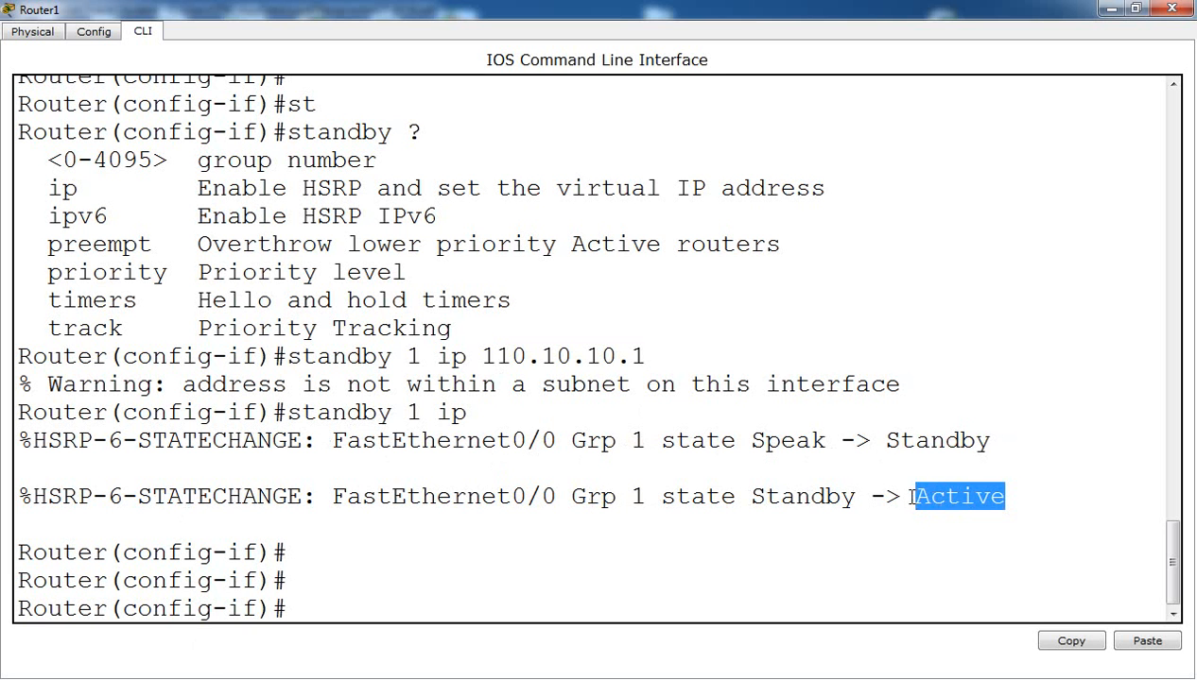
{"action": "left_click", "coordinate": [911, 497]}
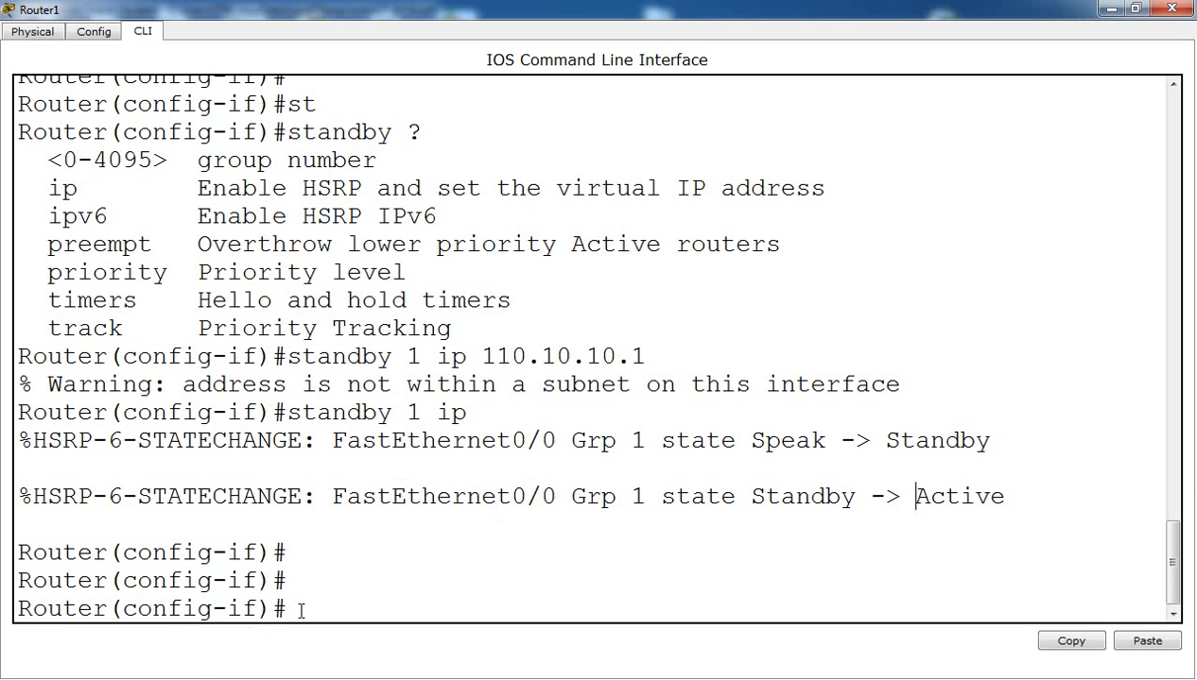
{"action": "left_click", "coordinate": [1103, 11]}
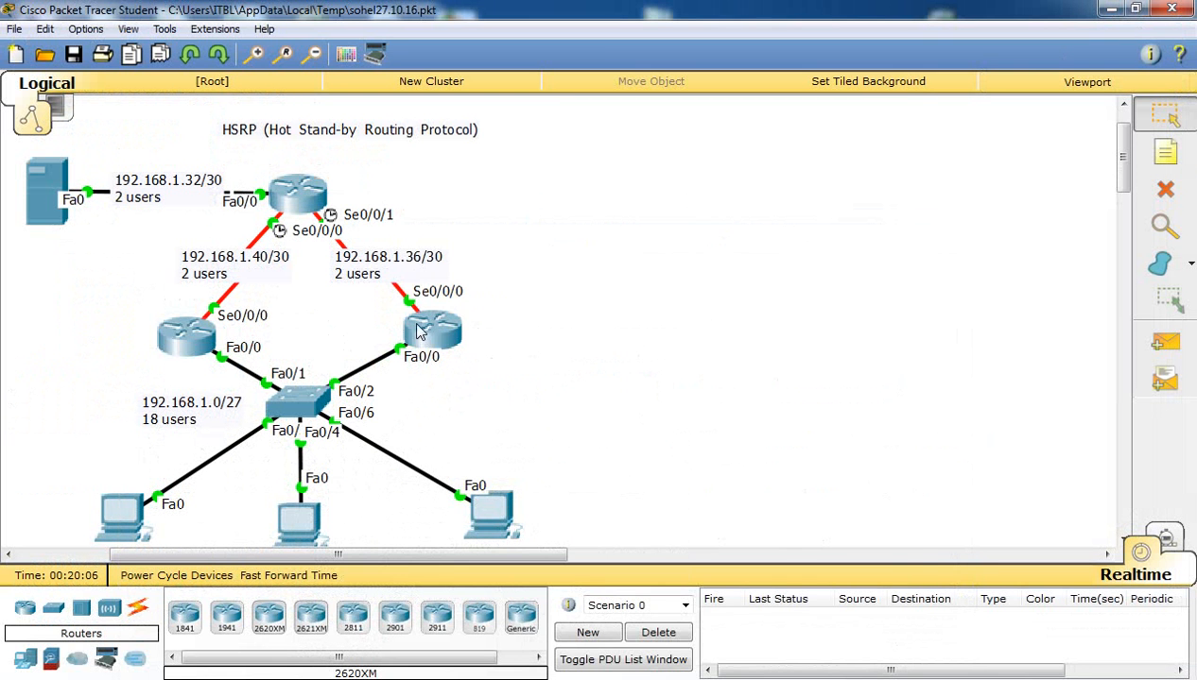
Enable HSRP group 1 on Router2's FastEthernet0/0 with virtual IP 110.10.10.1 and highlight the address.
{"action": "left_click", "coordinate": [420, 330]}
{"action": "left_click", "coordinate": [452, 147]}
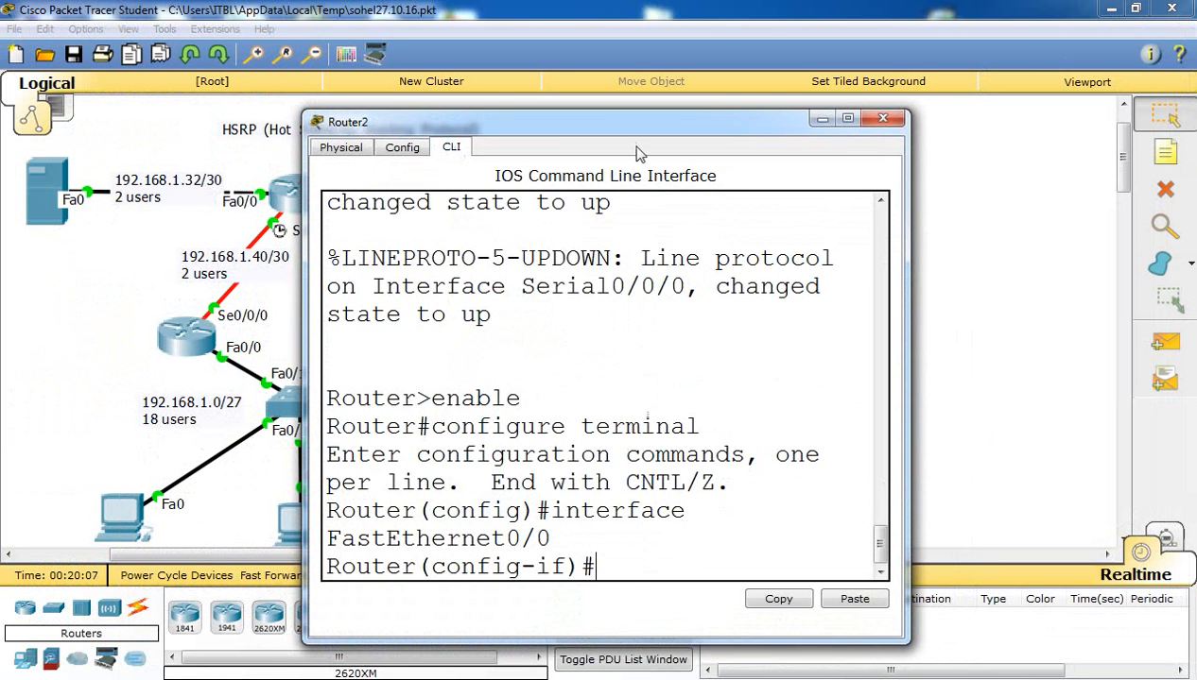
{"action": "left_click", "coordinate": [848, 119]}
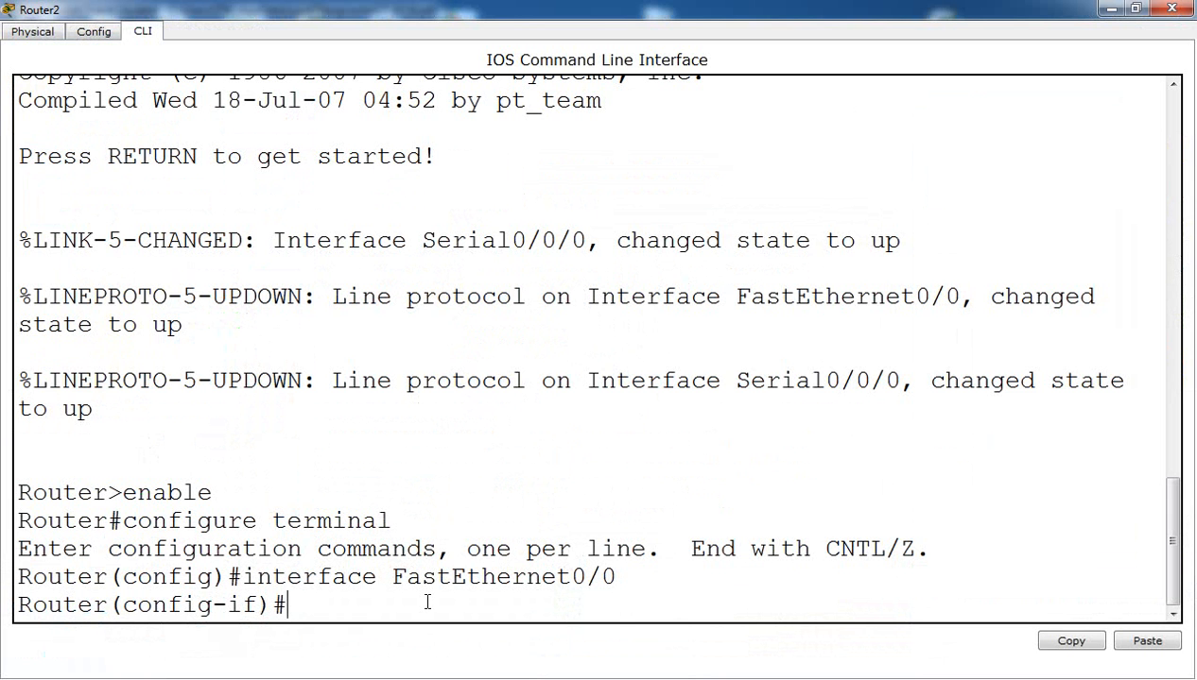
{"action": "type", "text": "st"}
{"action": "key", "text": "Tab"}
{"action": "type", "text": "1"}
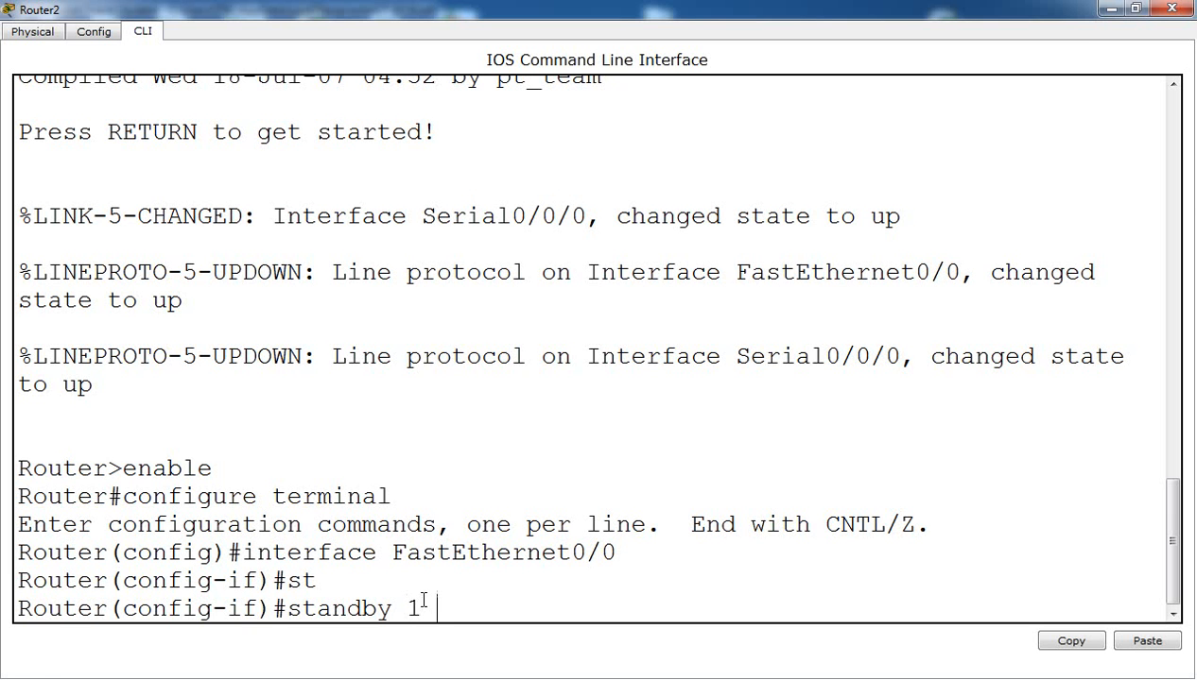
{"action": "type", "text": " ip 110.10.10"}
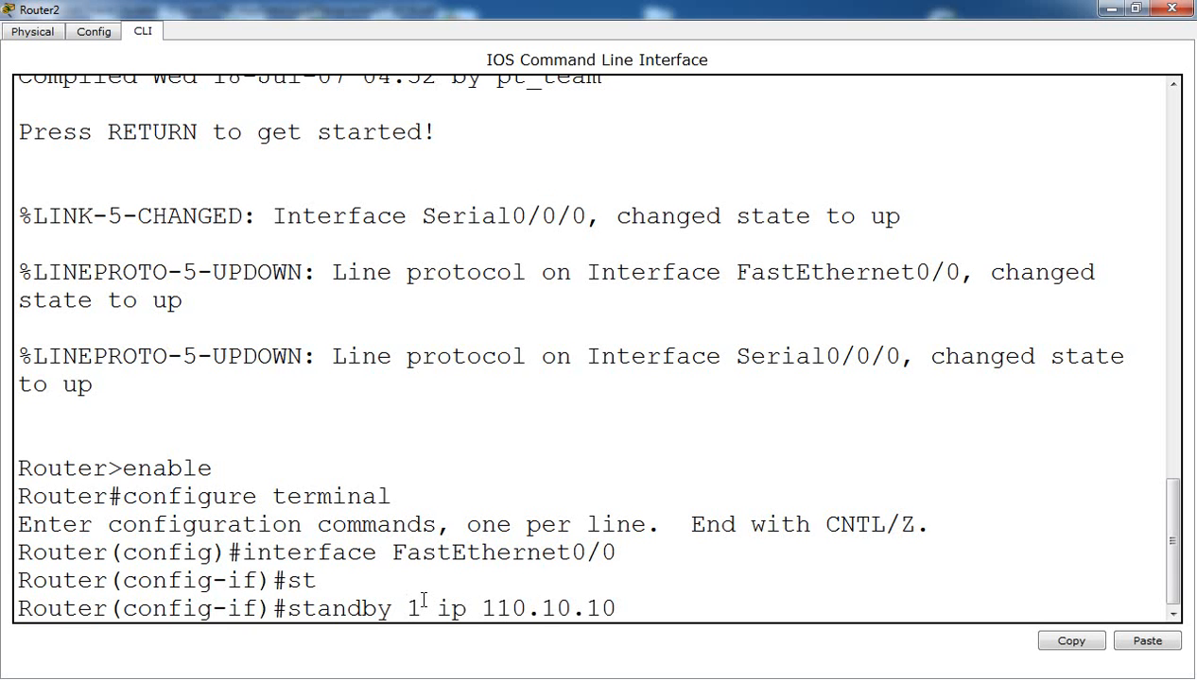
{"action": "type", "text": ".1"}
{"action": "key", "text": "Return"}
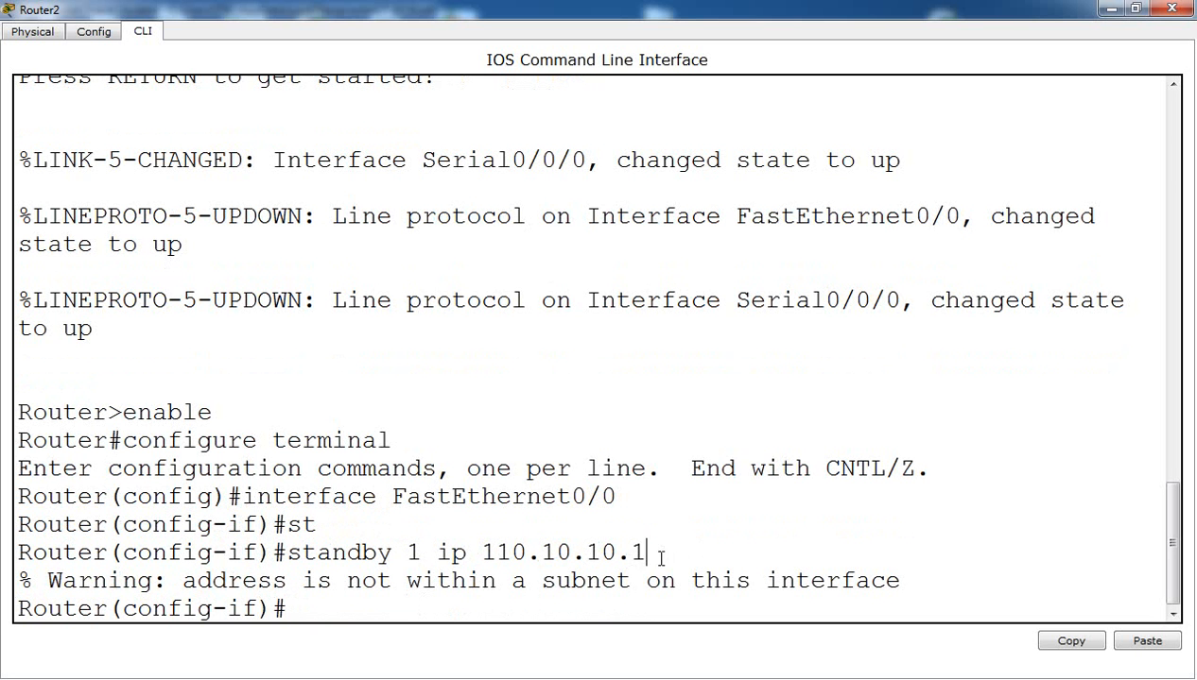
{"action": "left_click_drag", "start_coordinate": [652, 553], "coordinate": [482, 561]}
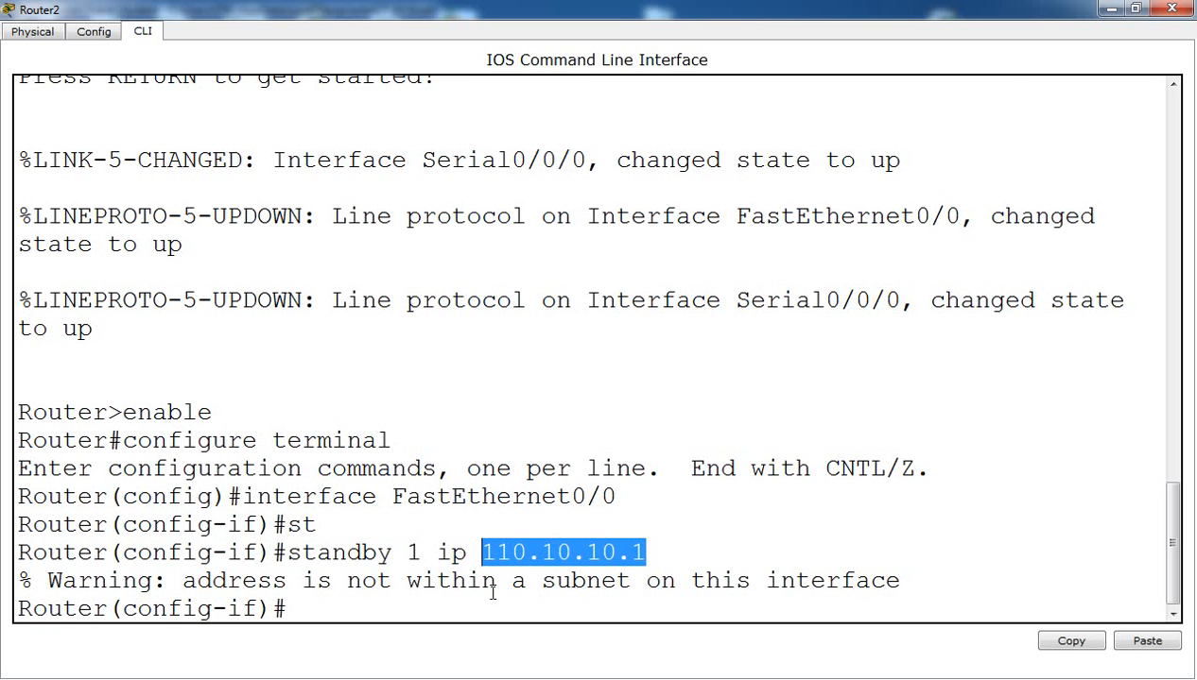
{"action": "left_click", "coordinate": [440, 605]}
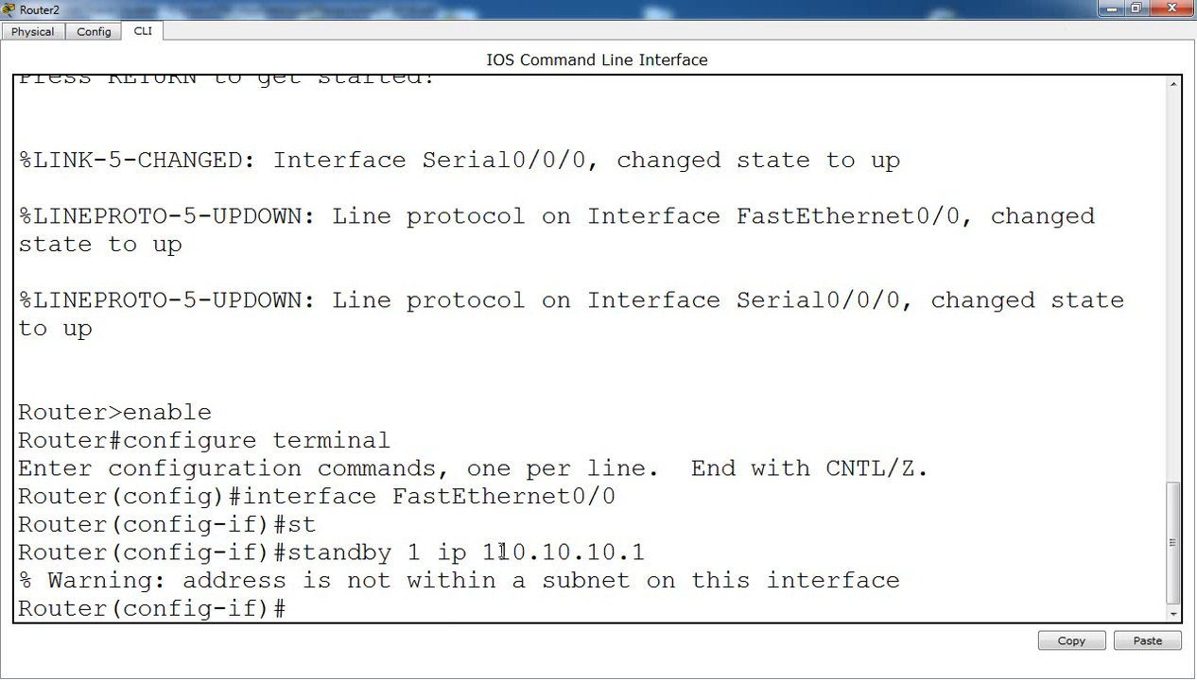
Copy the virtual IP 110.10.10.1 from the standby command in Router2's CLI and return to the topology.
{"action": "left_click_drag", "start_coordinate": [486, 550], "coordinate": [633, 548]}
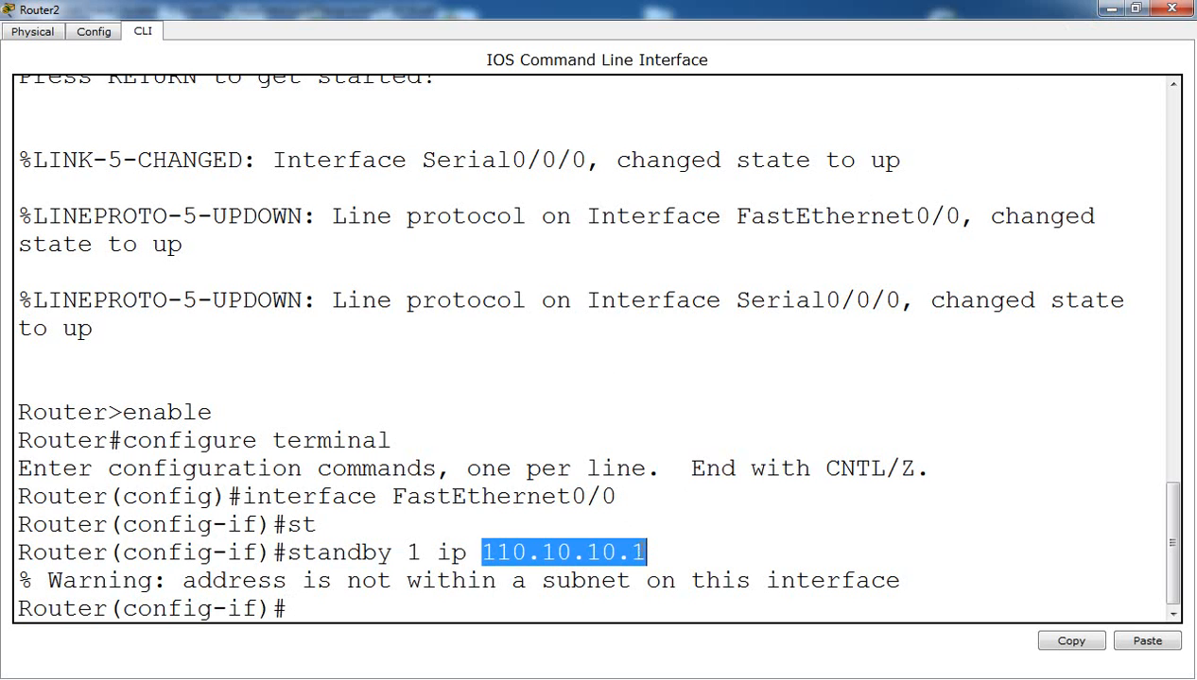
{"action": "right_click", "coordinate": [634, 554]}
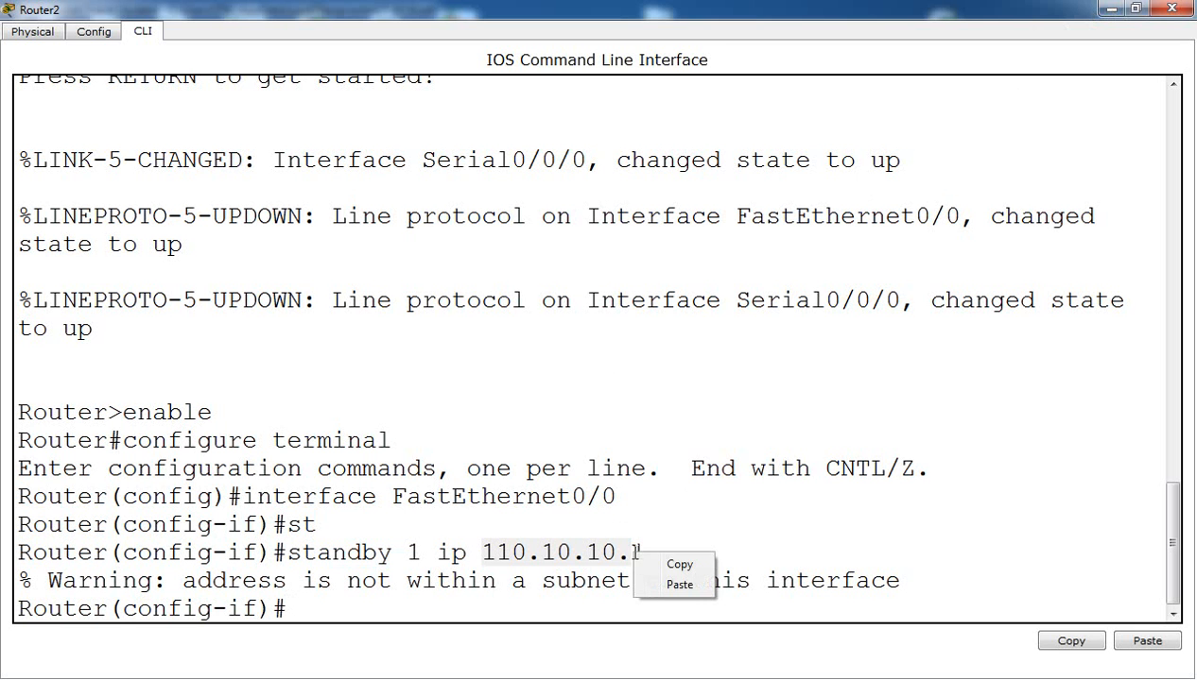
{"action": "left_click", "coordinate": [488, 551]}
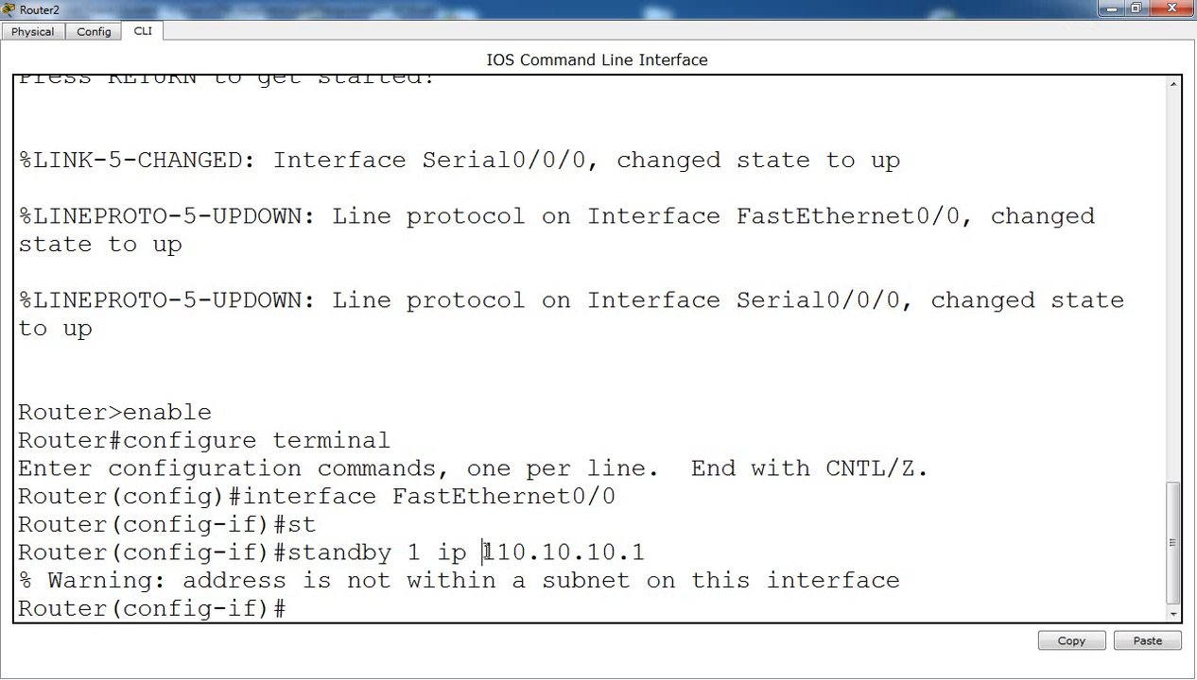
{"action": "left_click_drag", "start_coordinate": [485, 551], "coordinate": [645, 552]}
{"action": "right_click", "coordinate": [632, 551]}
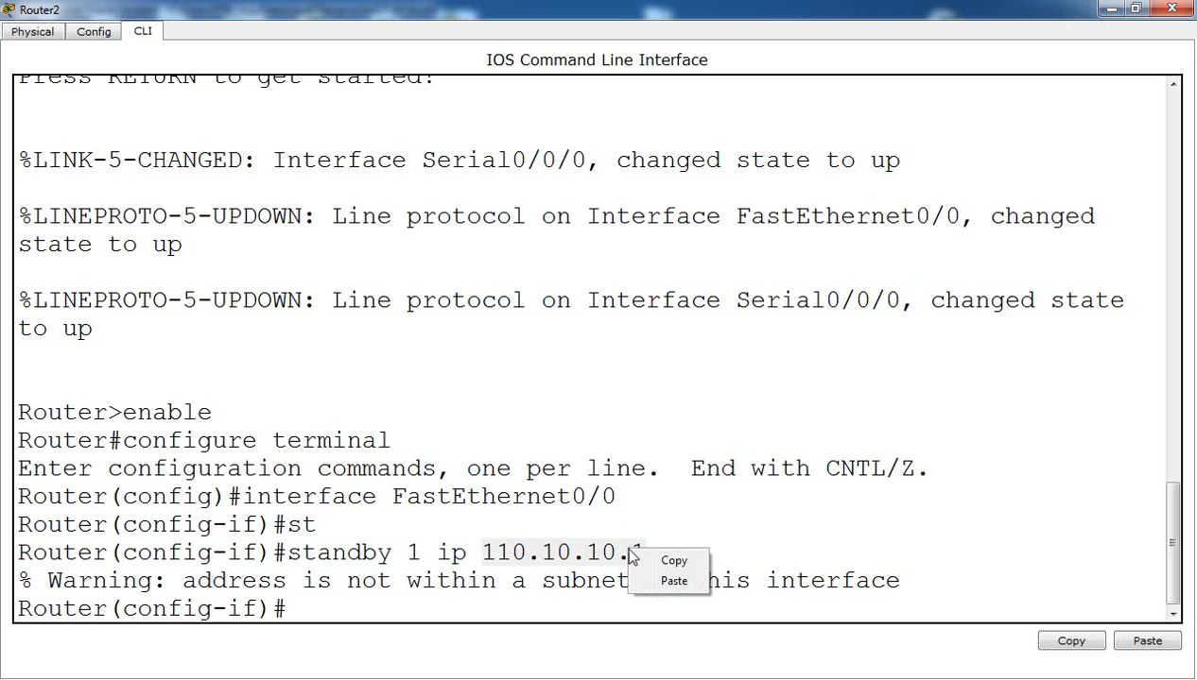
{"action": "left_click", "coordinate": [643, 560]}
{"action": "left_click", "coordinate": [1108, 10]}
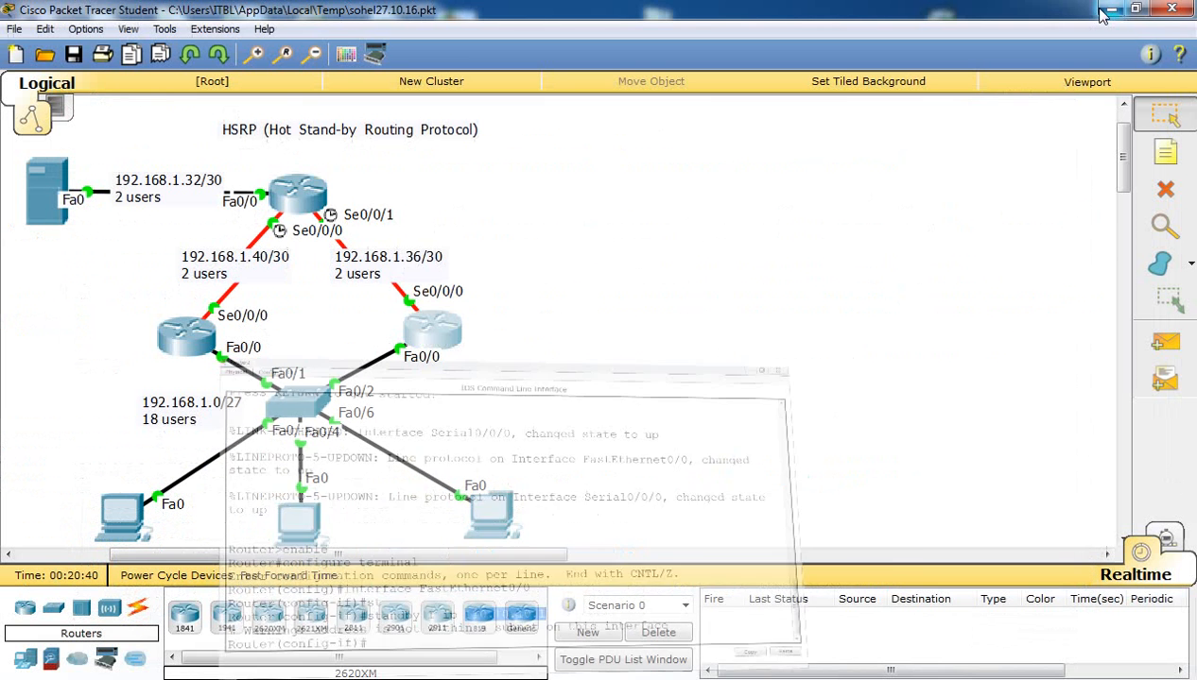
Set PC0's default gateway to 110.10.10.1 in its IP configuration.
{"action": "left_click", "coordinate": [128, 525]}
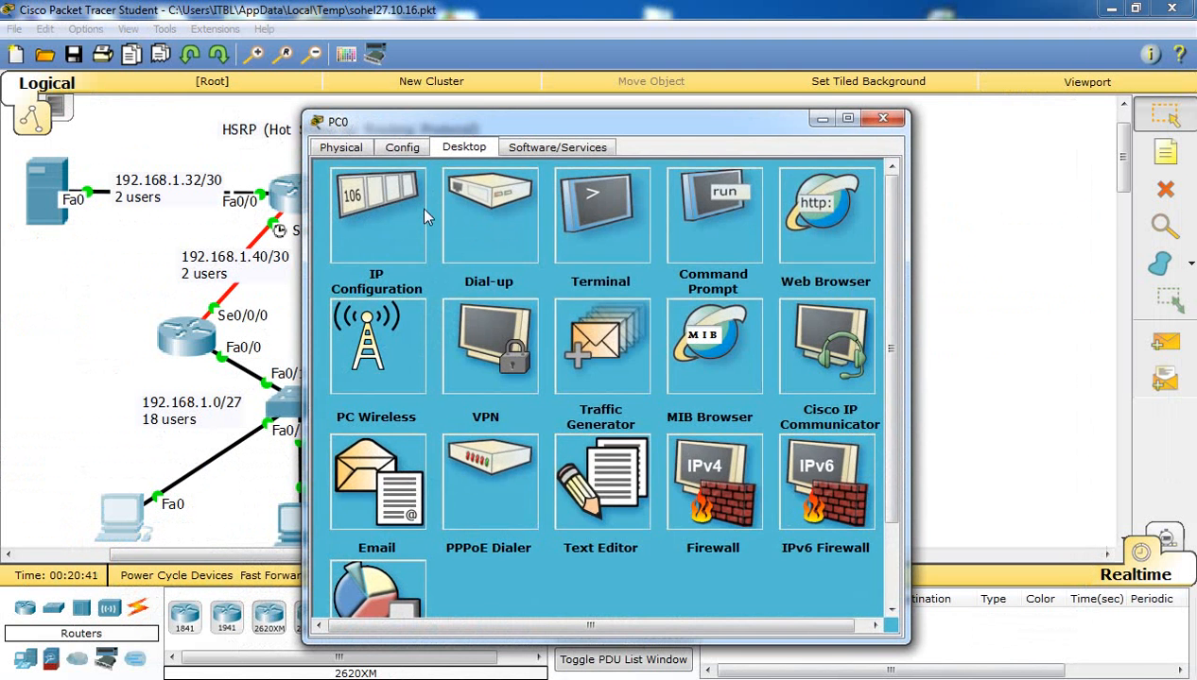
{"action": "left_click", "coordinate": [383, 227]}
{"action": "left_click_drag", "start_coordinate": [565, 305], "coordinate": [476, 322]}
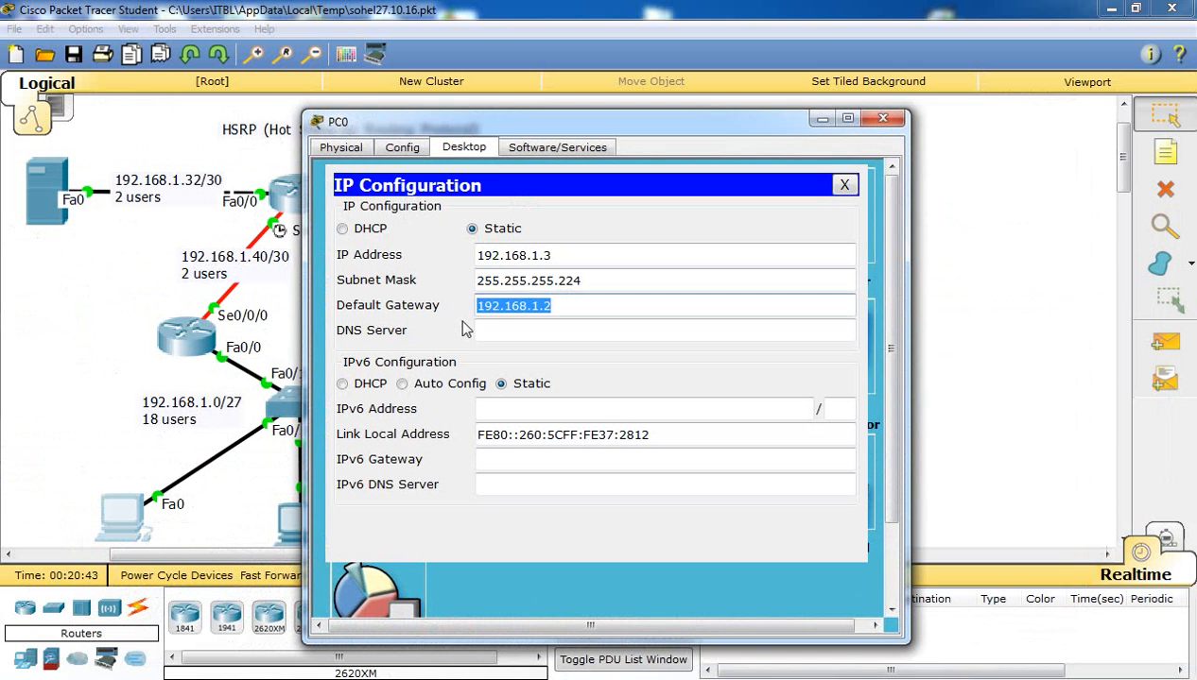
{"action": "type", "text": "110.10.10.1"}
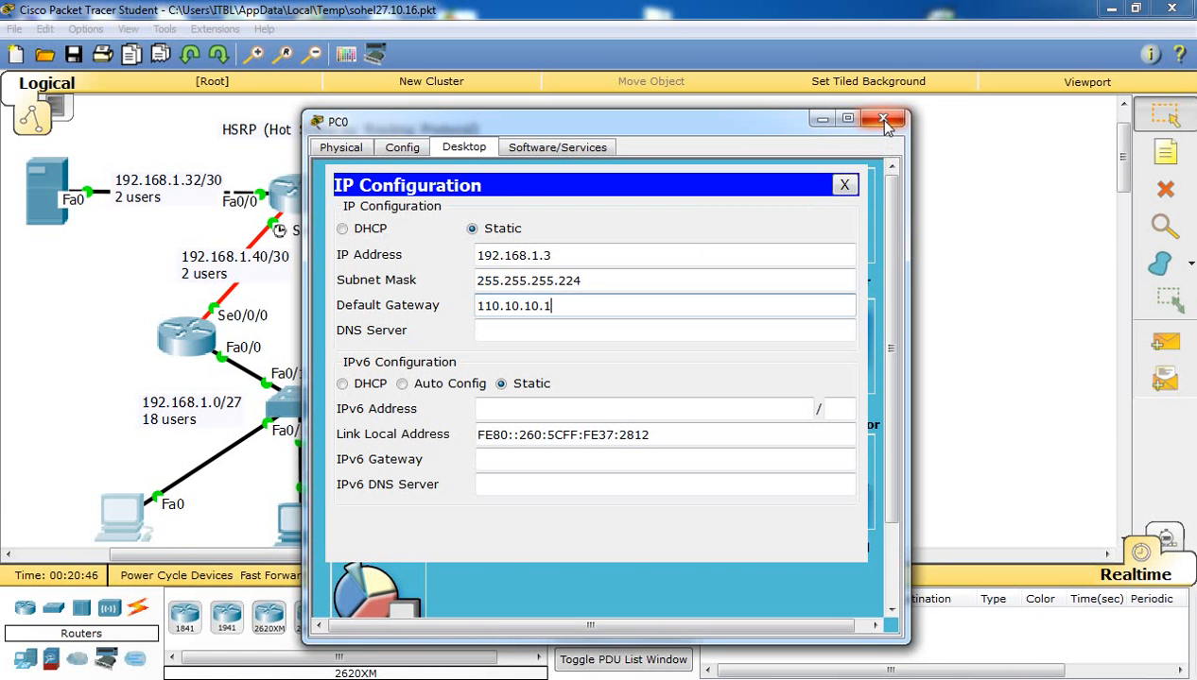
{"action": "left_click", "coordinate": [844, 186]}
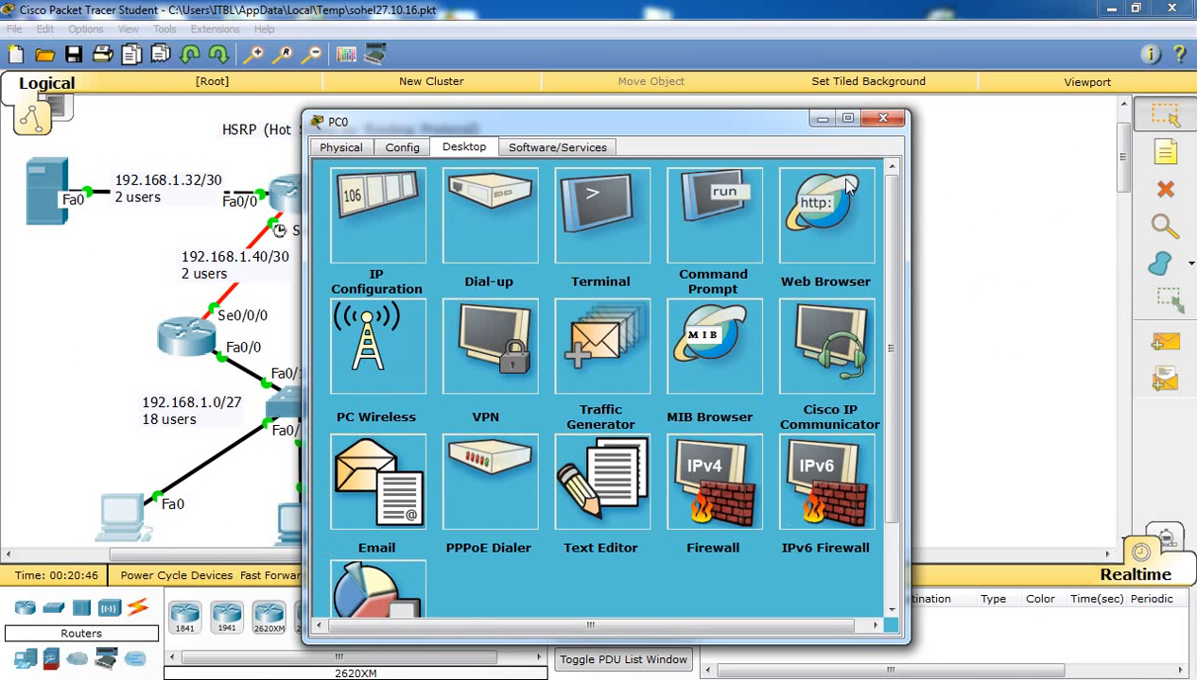
Stop the continuous ping still running in PC0's command prompt and close PC0.
{"action": "left_click", "coordinate": [728, 227]}
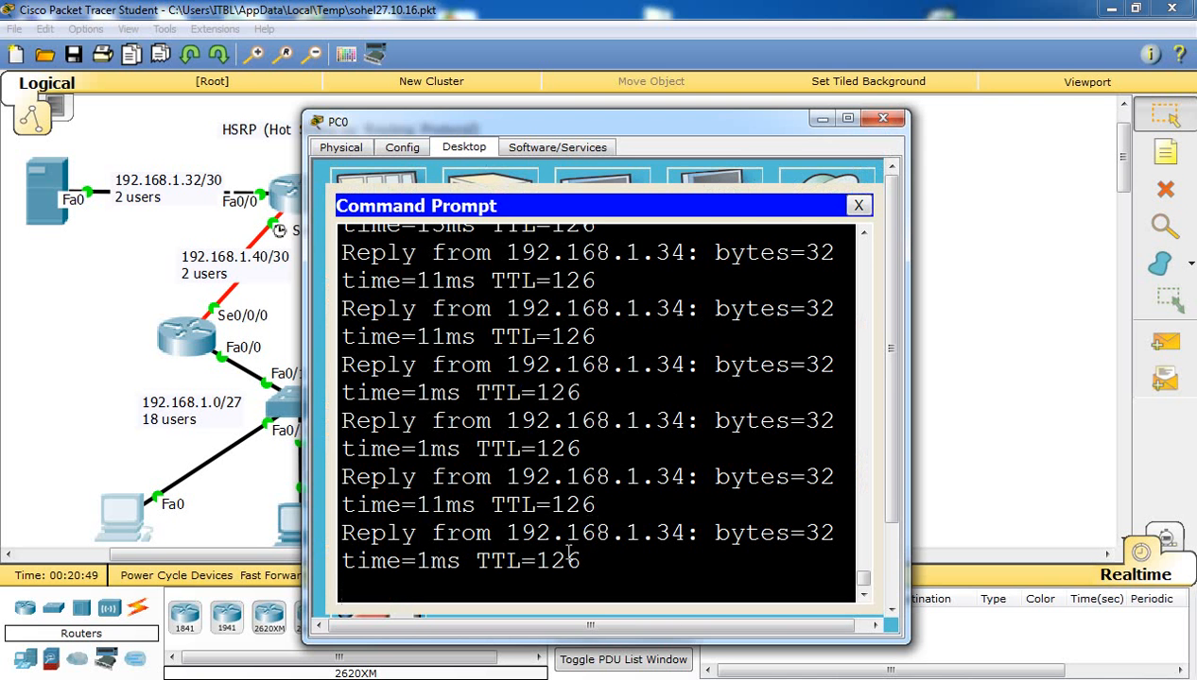
{"action": "key", "text": "ctrl+c"}
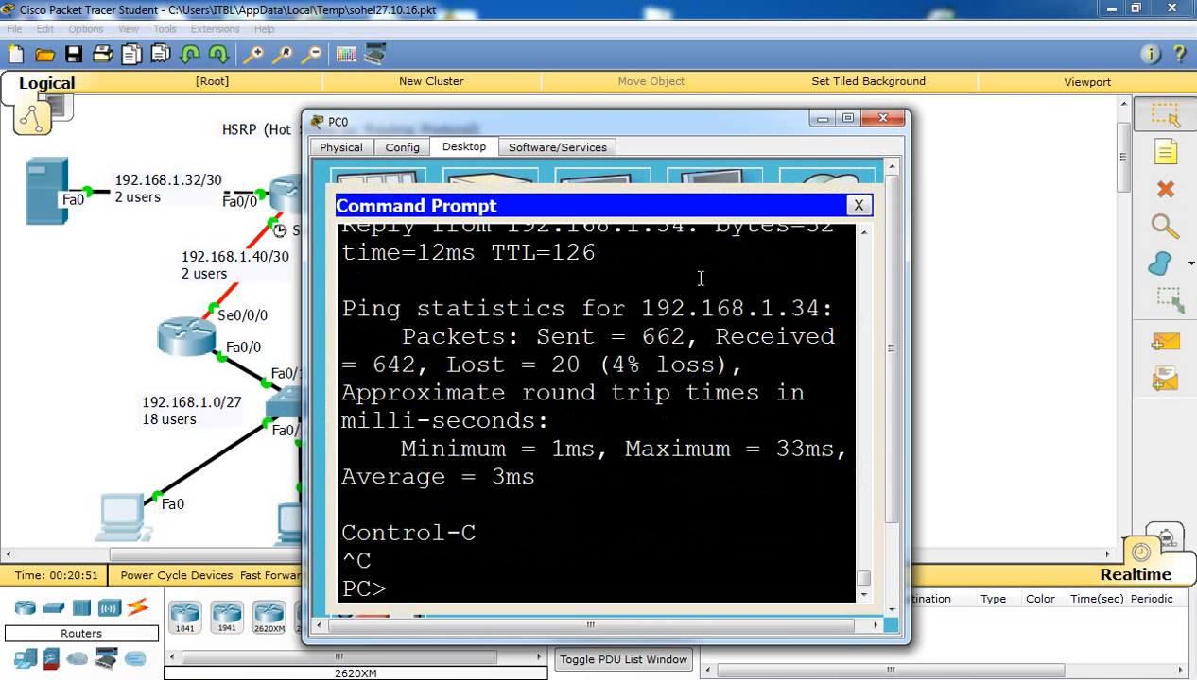
{"action": "left_click", "coordinate": [879, 119]}
Set PC1's default gateway to the copied virtual IP 110.10.10.1.
{"action": "left_click", "coordinate": [286, 520]}
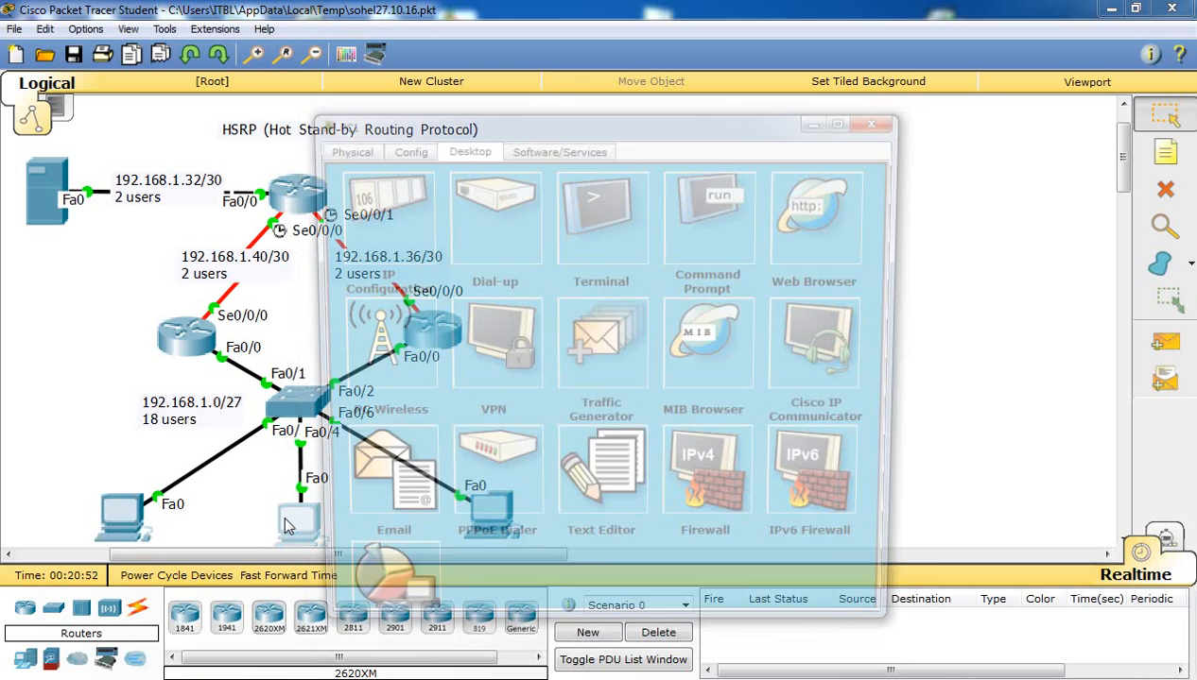
{"action": "left_click", "coordinate": [375, 214]}
{"action": "left_click_drag", "start_coordinate": [564, 307], "coordinate": [433, 312]}
{"action": "key", "text": "ctrl+v"}
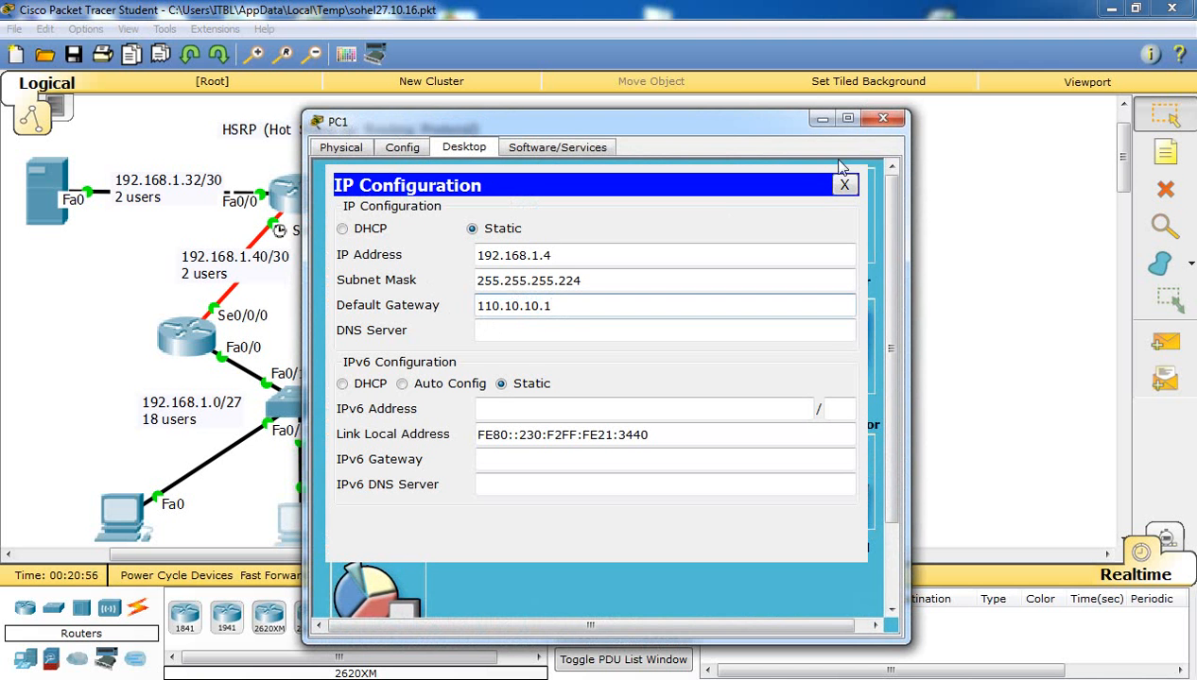
{"action": "left_click", "coordinate": [881, 119]}
Set PC2's default gateway to the copied virtual IP 110.10.10.1.
{"action": "left_click", "coordinate": [489, 506]}
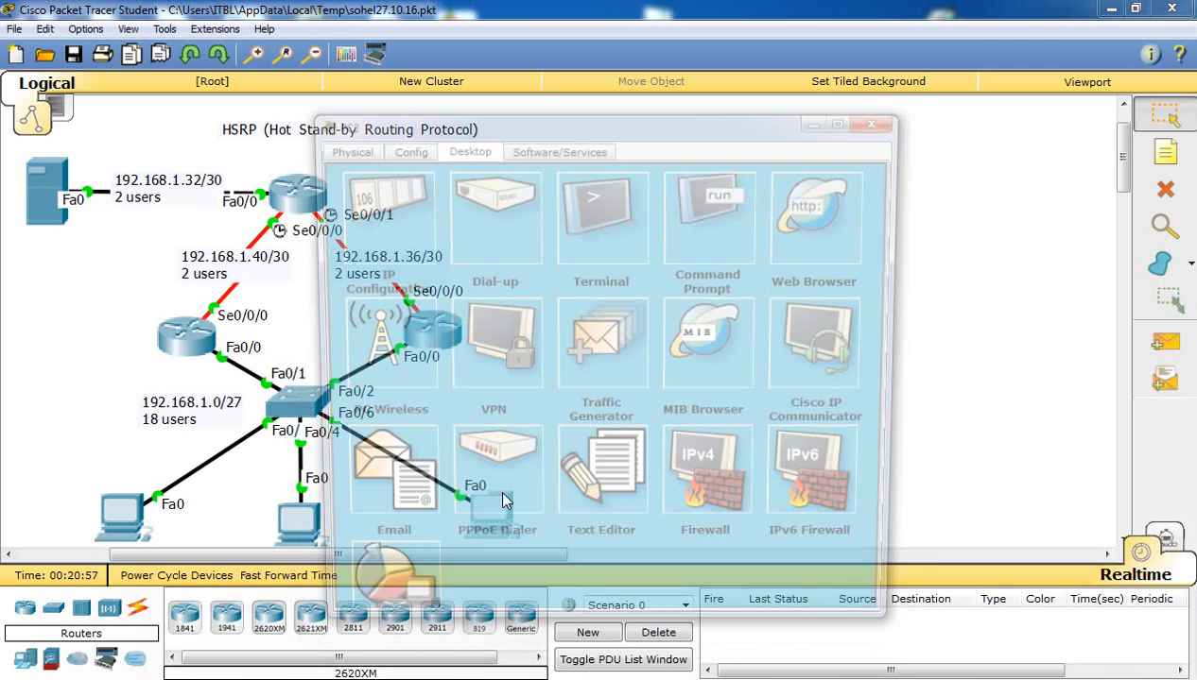
{"action": "left_click", "coordinate": [387, 248]}
{"action": "left_click_drag", "start_coordinate": [557, 306], "coordinate": [467, 305]}
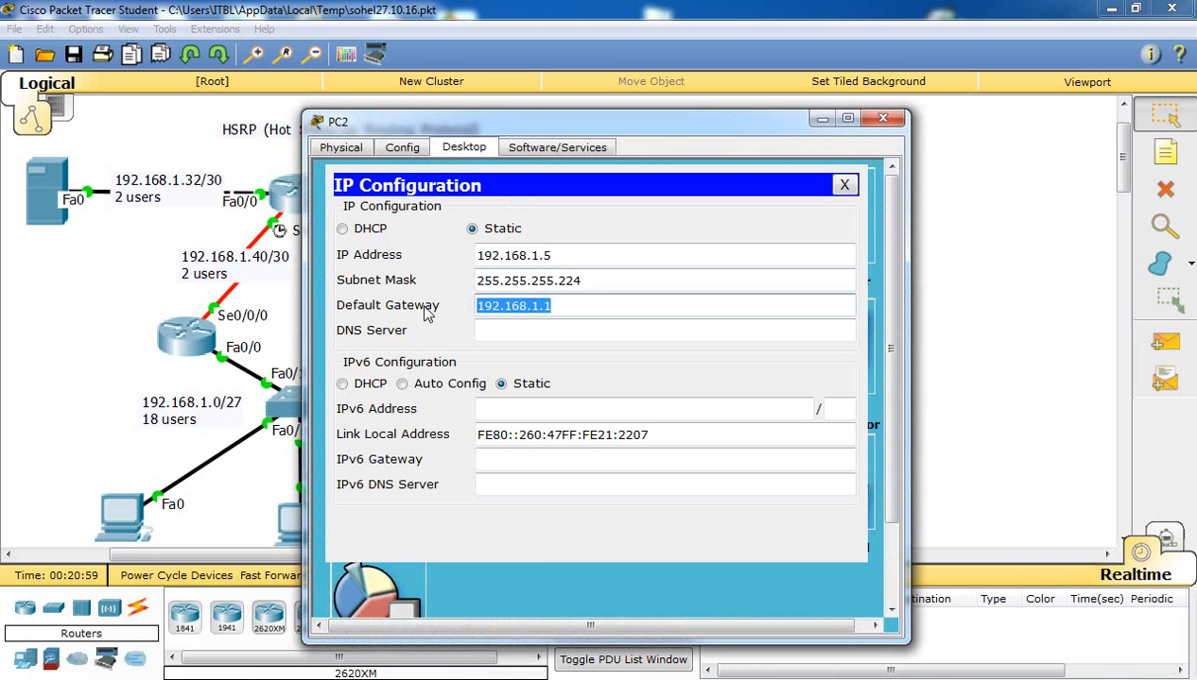
{"action": "key", "text": "ctrl+v"}
{"action": "left_click", "coordinate": [883, 119]}
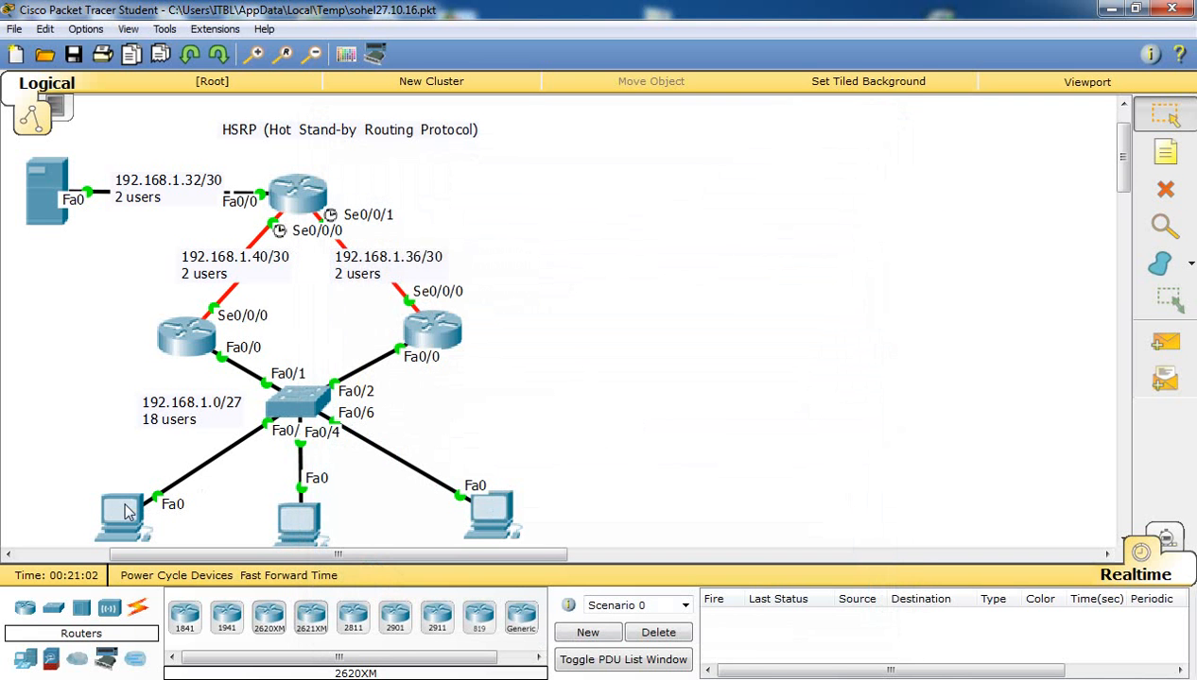
Run ping -t 192.168.1.34 from PC0's maximized command prompt and stop it after a few replies.
{"action": "left_click", "coordinate": [123, 506]}
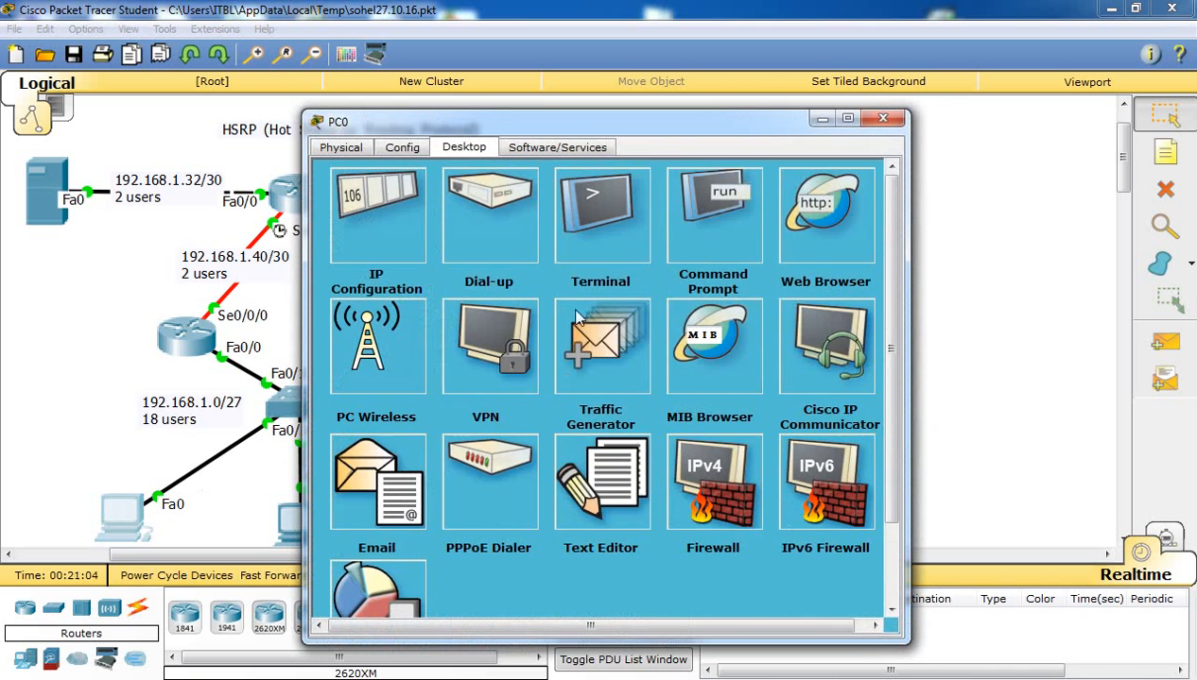
{"action": "left_click", "coordinate": [710, 224]}
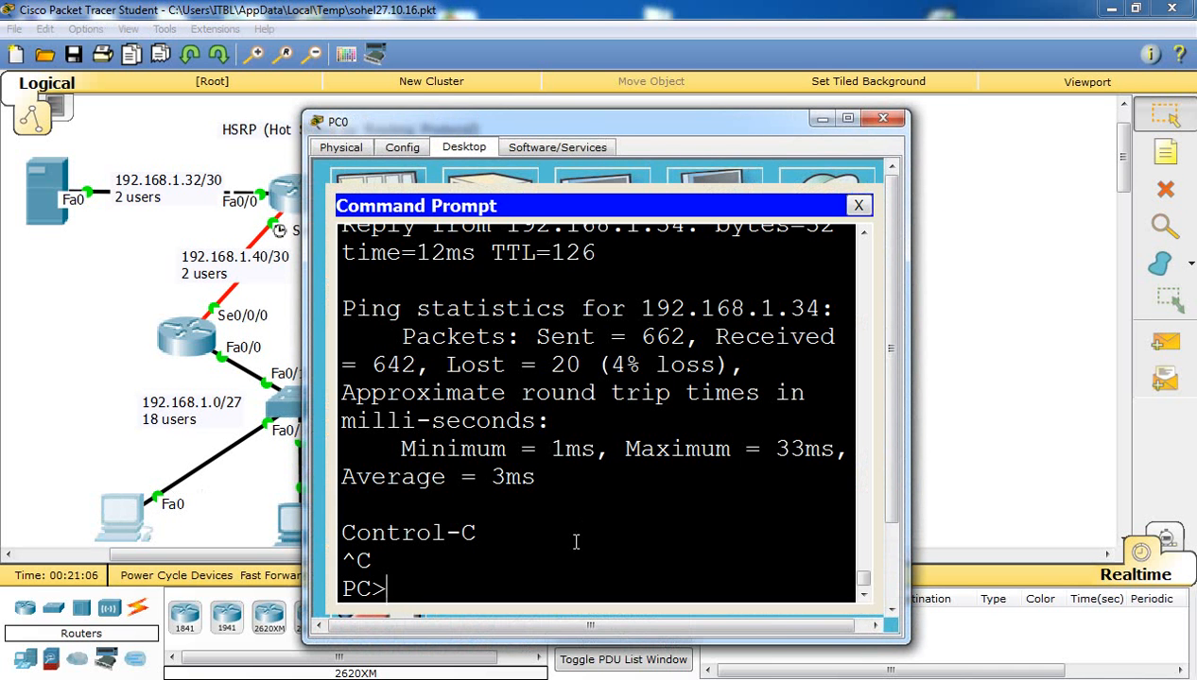
{"action": "left_click", "coordinate": [17, 391]}
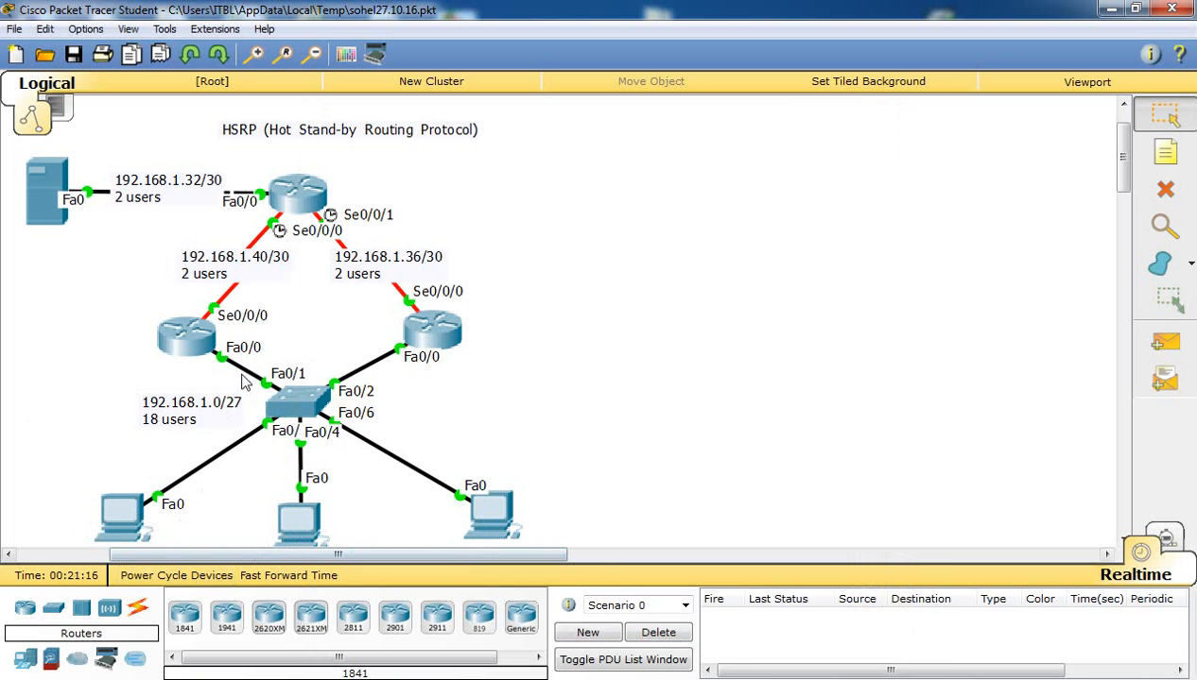
{"action": "left_click", "coordinate": [129, 535]}
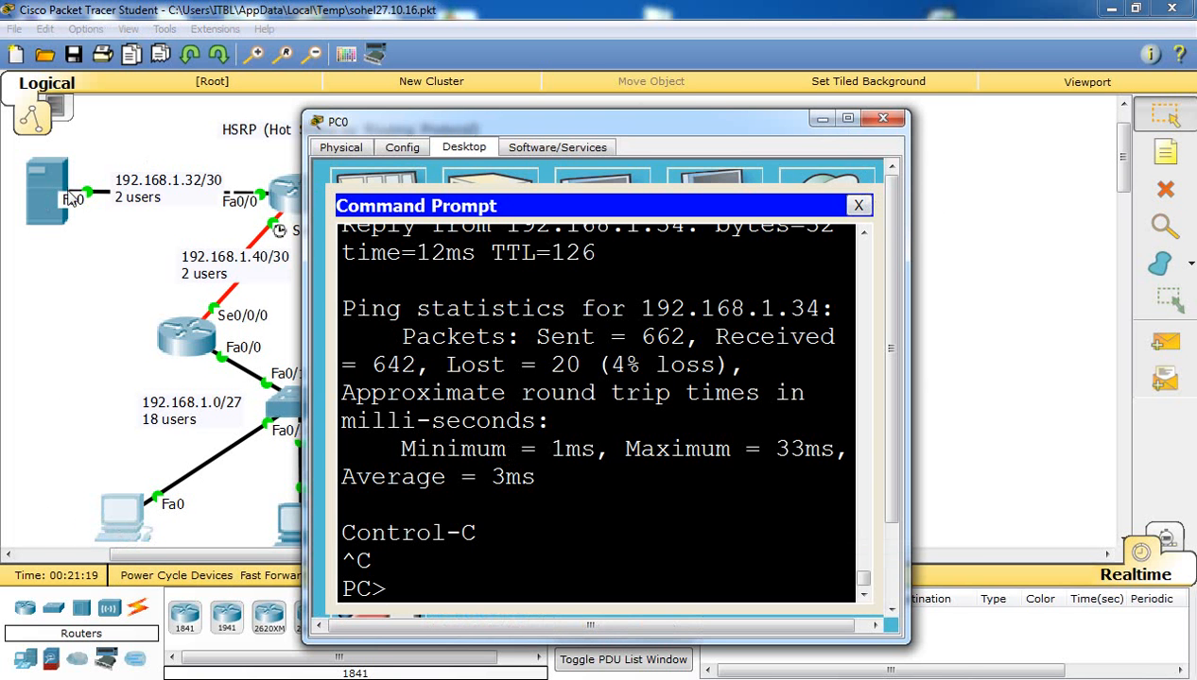
{"action": "left_click", "coordinate": [848, 118]}
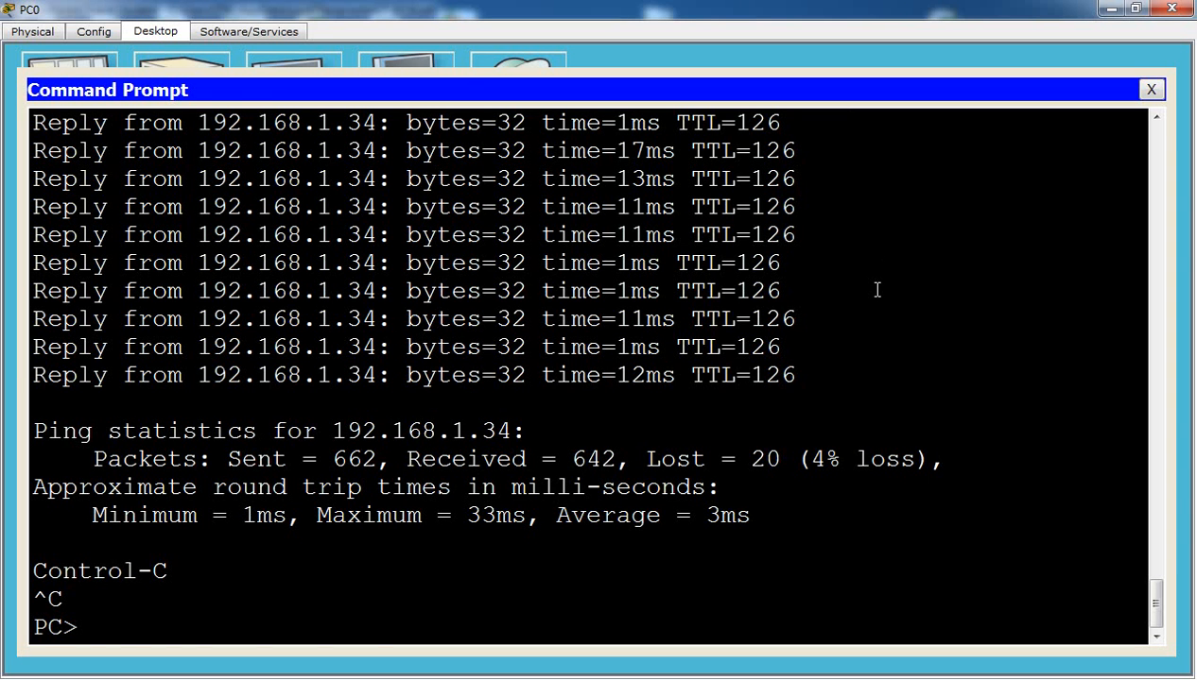
{"action": "key", "text": "Up"}
{"action": "key", "text": "Return"}
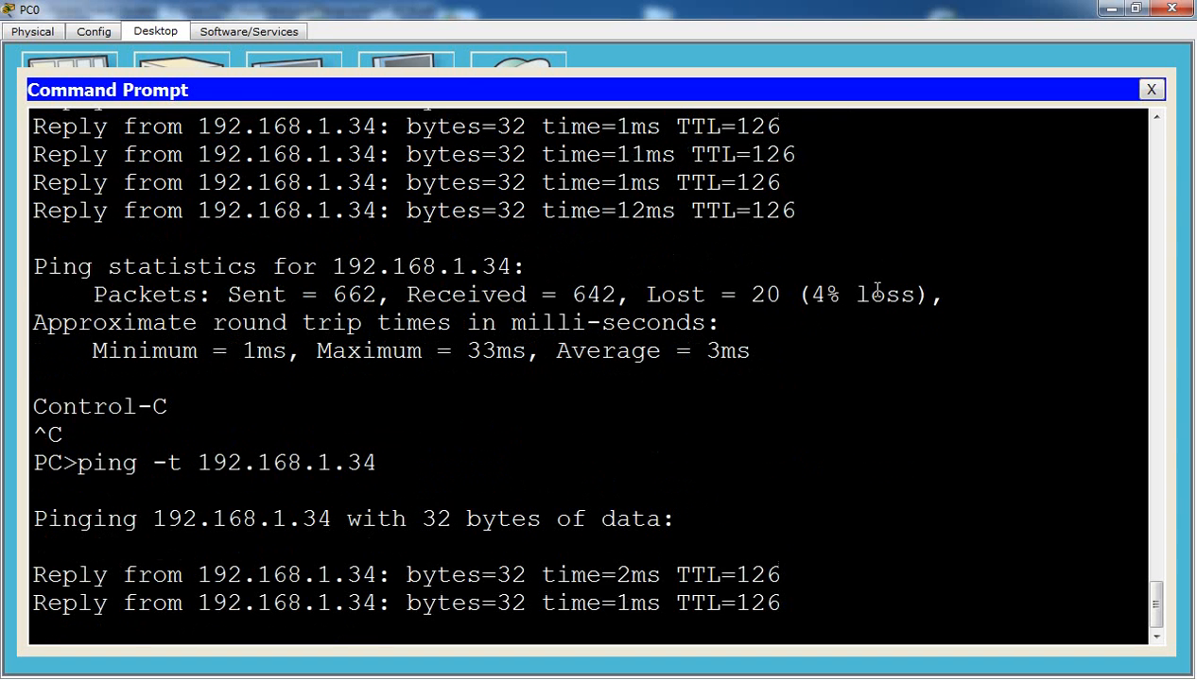
{"action": "key", "text": "ctrl+c"}
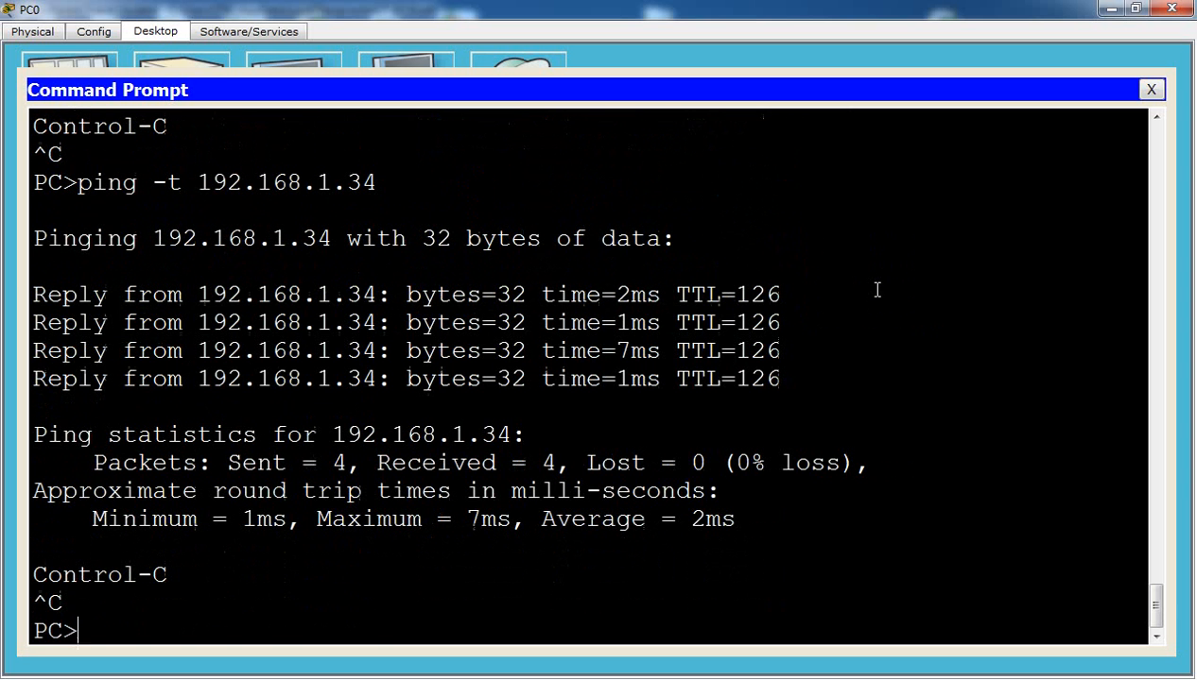
Trace the route from PC0 to 192.168.1.34 by changing the recalled ping command to tracert.
{"action": "key", "text": "Up"}
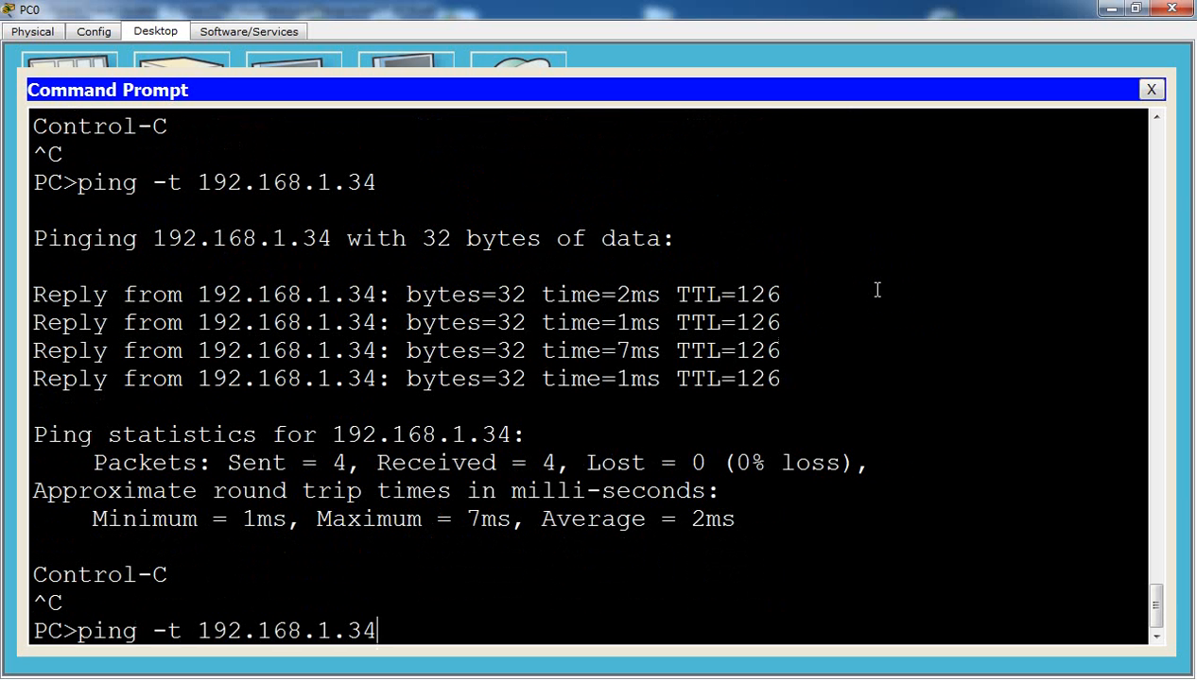
{"action": "key", "text": "Left"}
{"action": "key", "text": "Left"}
{"action": "key", "text": "BackSpace"}
{"action": "key", "text": "BackSpace"}
{"action": "key", "text": "BackSpace"}
{"action": "key", "text": "BackSpace"}
{"action": "key", "text": "BackSpace"}
{"action": "key", "text": "BackSpace"}
{"action": "key", "text": "BackSpace"}
{"action": "type", "text": "trac"}
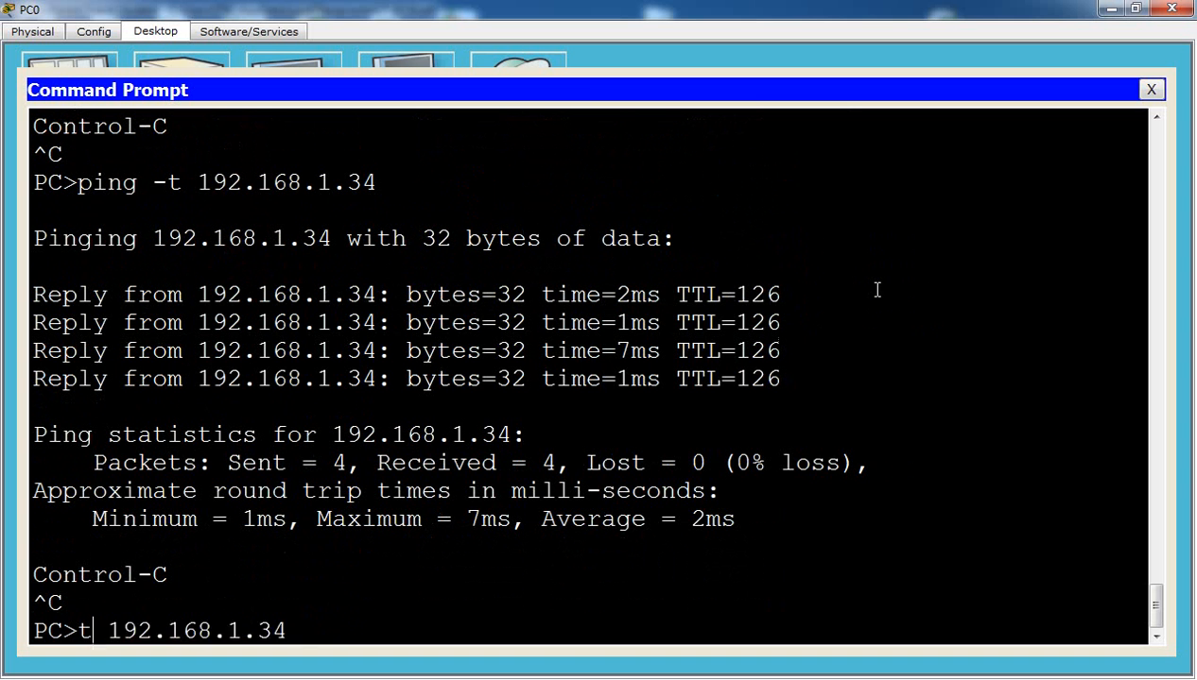
{"action": "type", "text": "ert"}
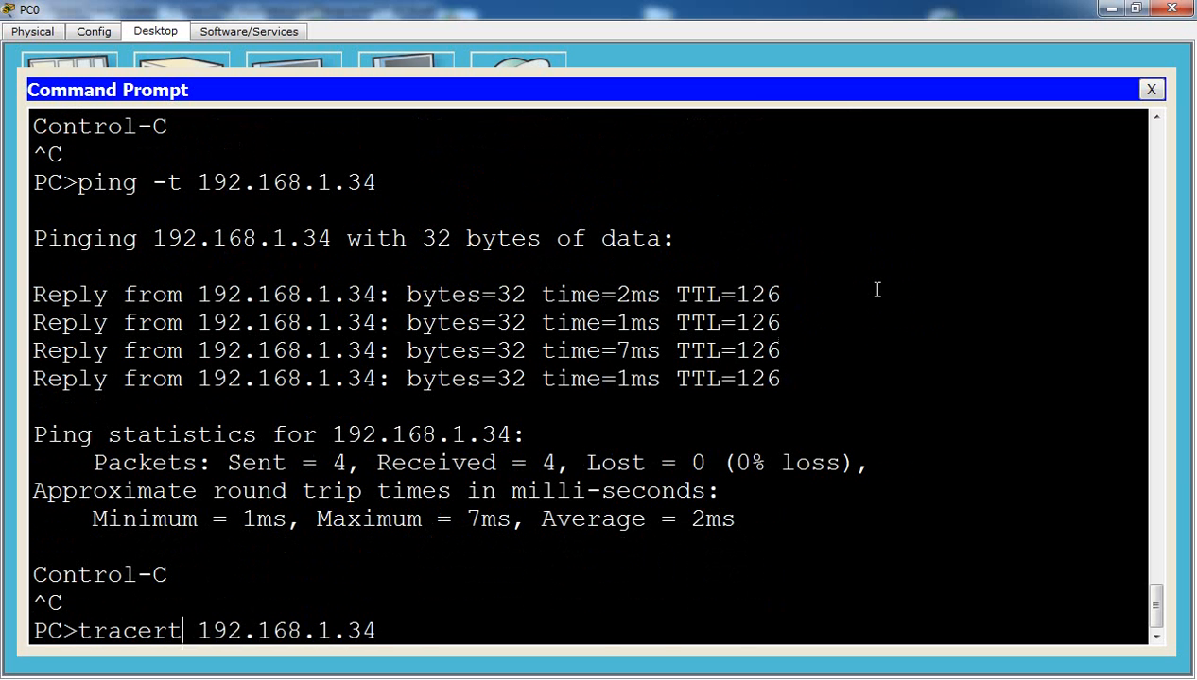
{"action": "key", "text": "Return"}
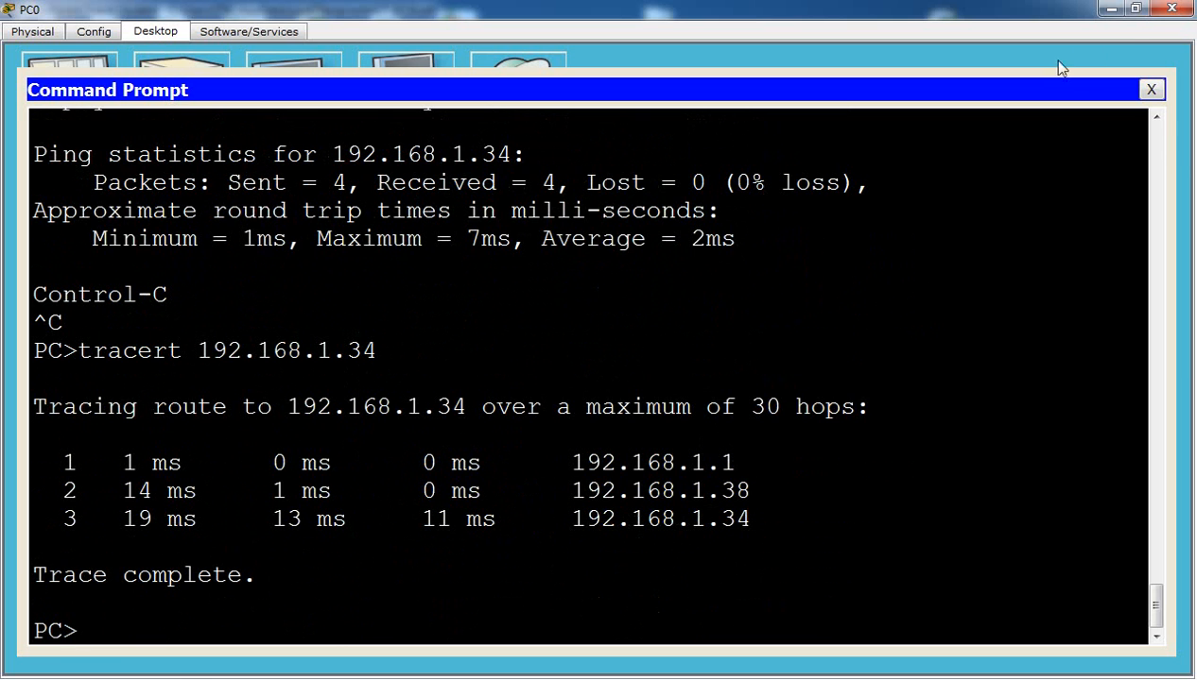
Restore the PC0 and topology windows to smaller sizes and arrange them side by side on the desktop.
{"action": "left_click", "coordinate": [1135, 8]}
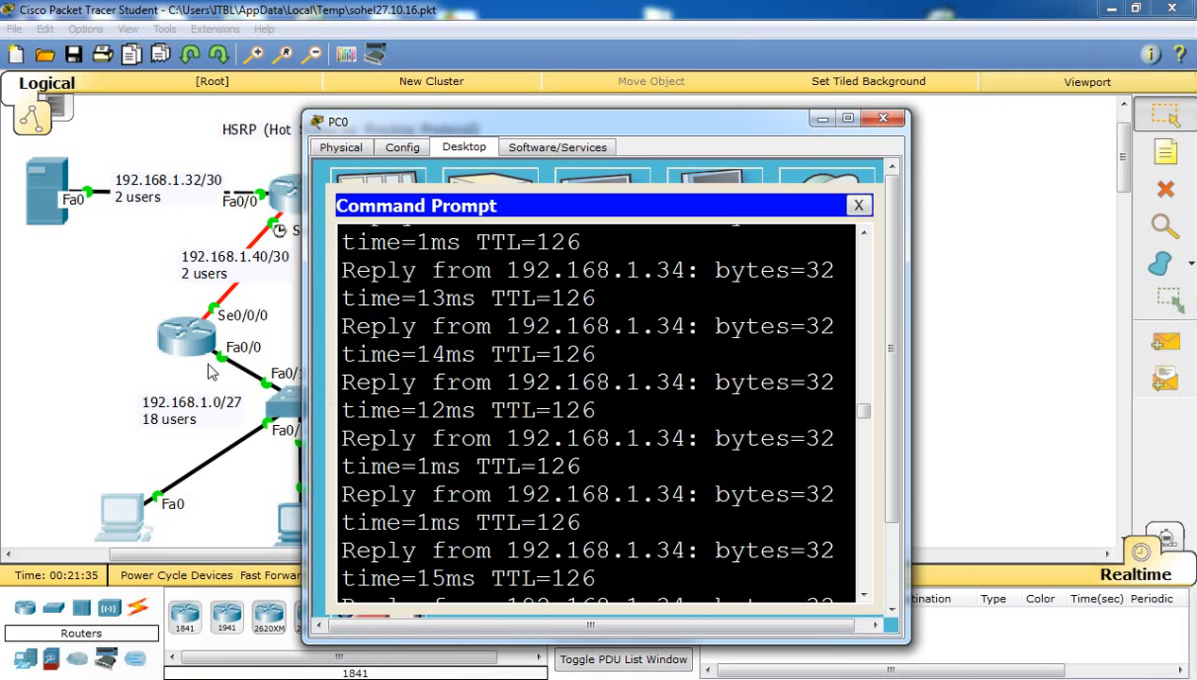
{"action": "left_click", "coordinate": [1136, 10]}
{"action": "left_click_drag", "start_coordinate": [709, 66], "coordinate": [496, 26]}
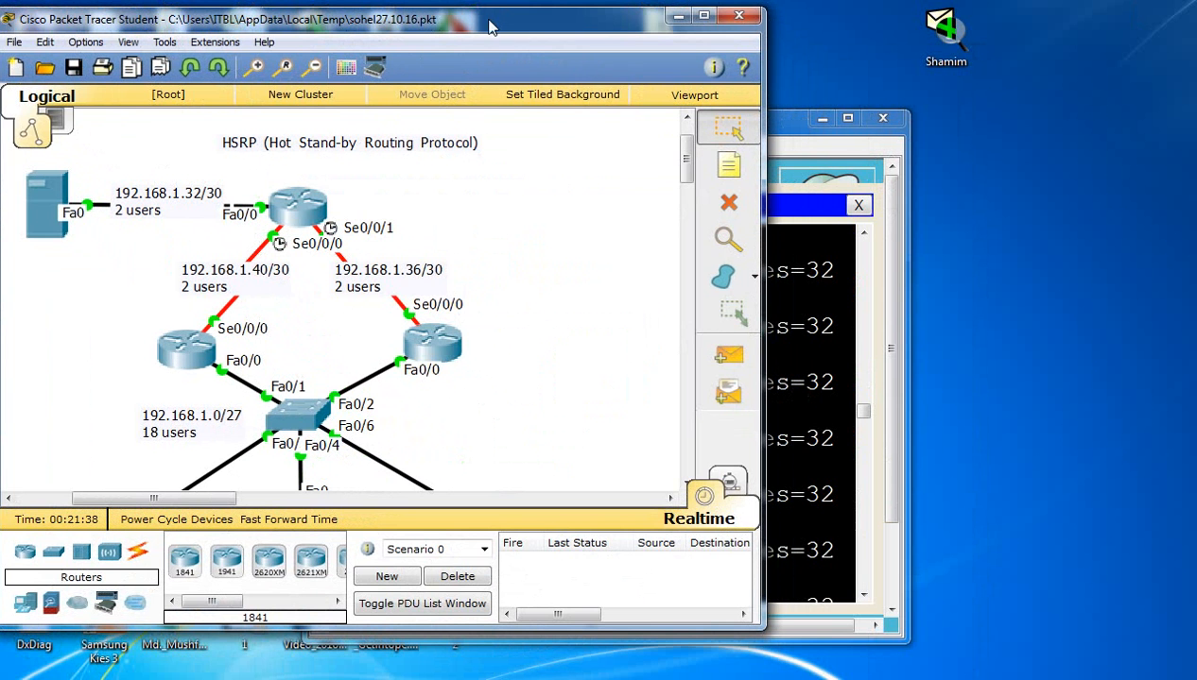
{"action": "left_click_drag", "start_coordinate": [770, 127], "coordinate": [1179, 77]}
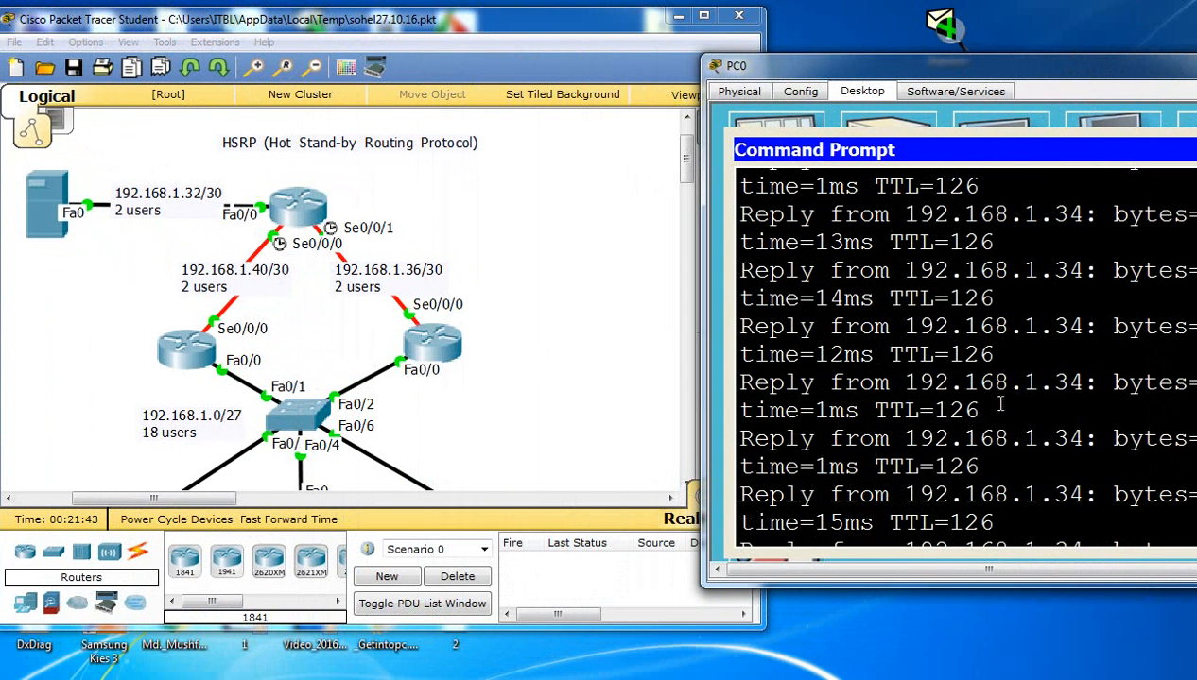
{"action": "left_click", "coordinate": [502, 301]}
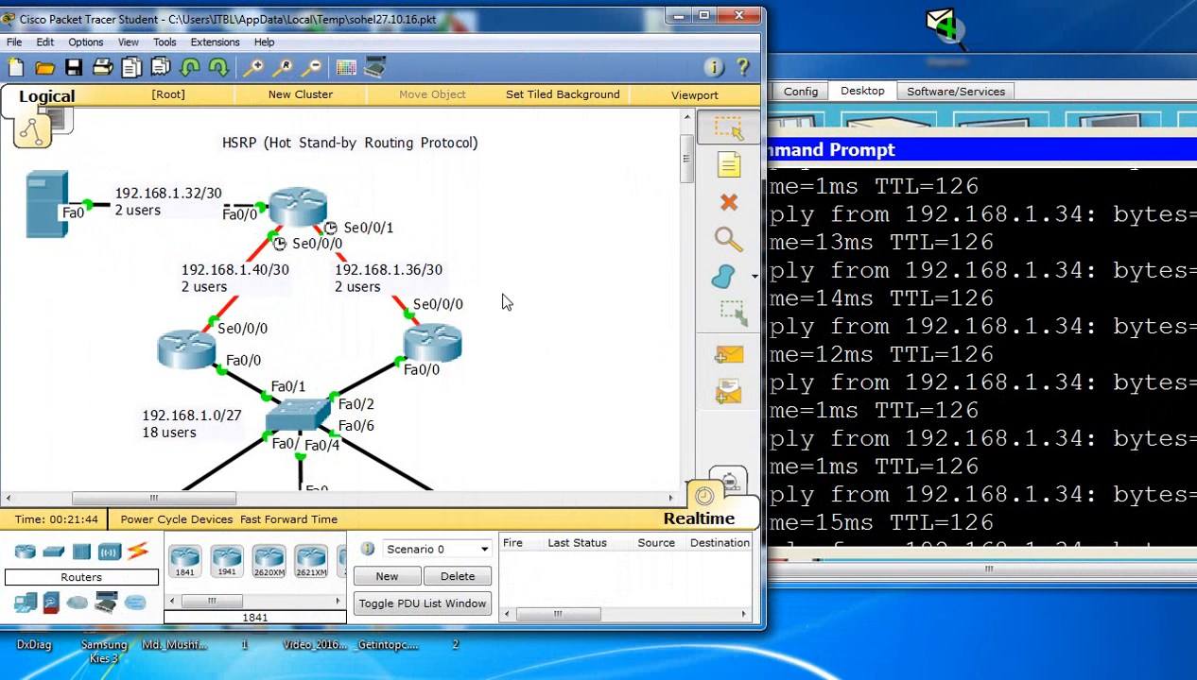
Shut down Router1's FastEthernet0/0 interface from its CLI.
{"action": "left_click", "coordinate": [172, 352]}
{"action": "scroll", "coordinate": [951, 389], "scroll_direction": "down", "scroll_amount": 14}
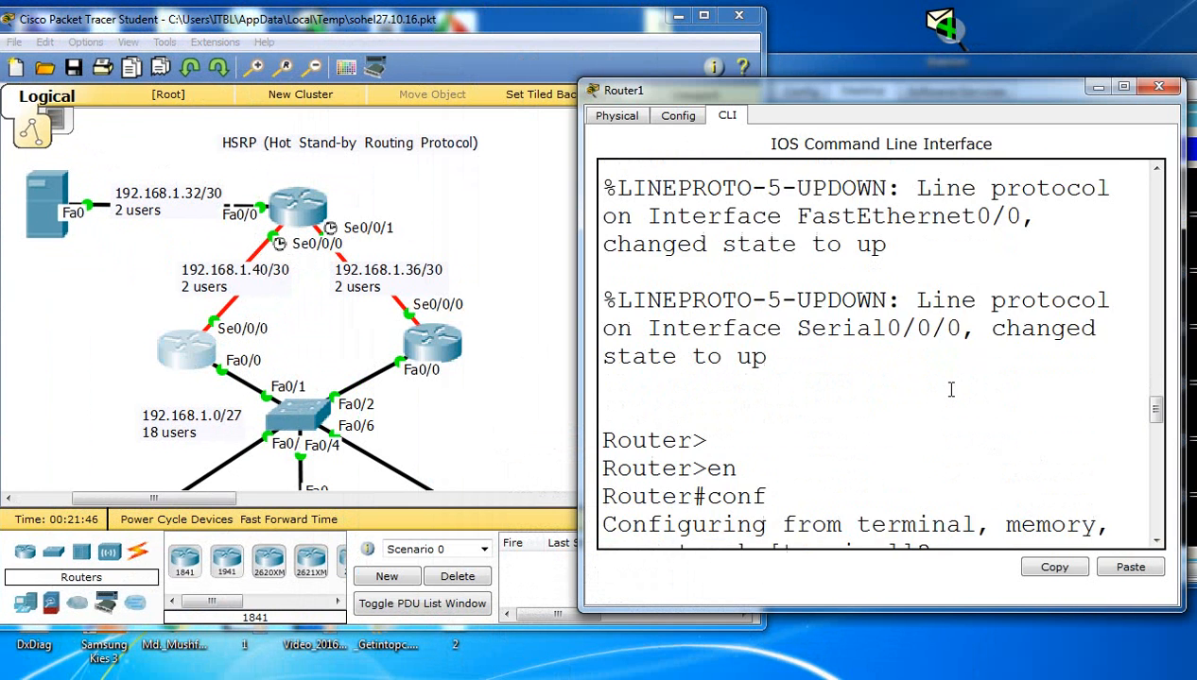
{"action": "scroll", "coordinate": [951, 390], "scroll_direction": "down", "scroll_amount": 12}
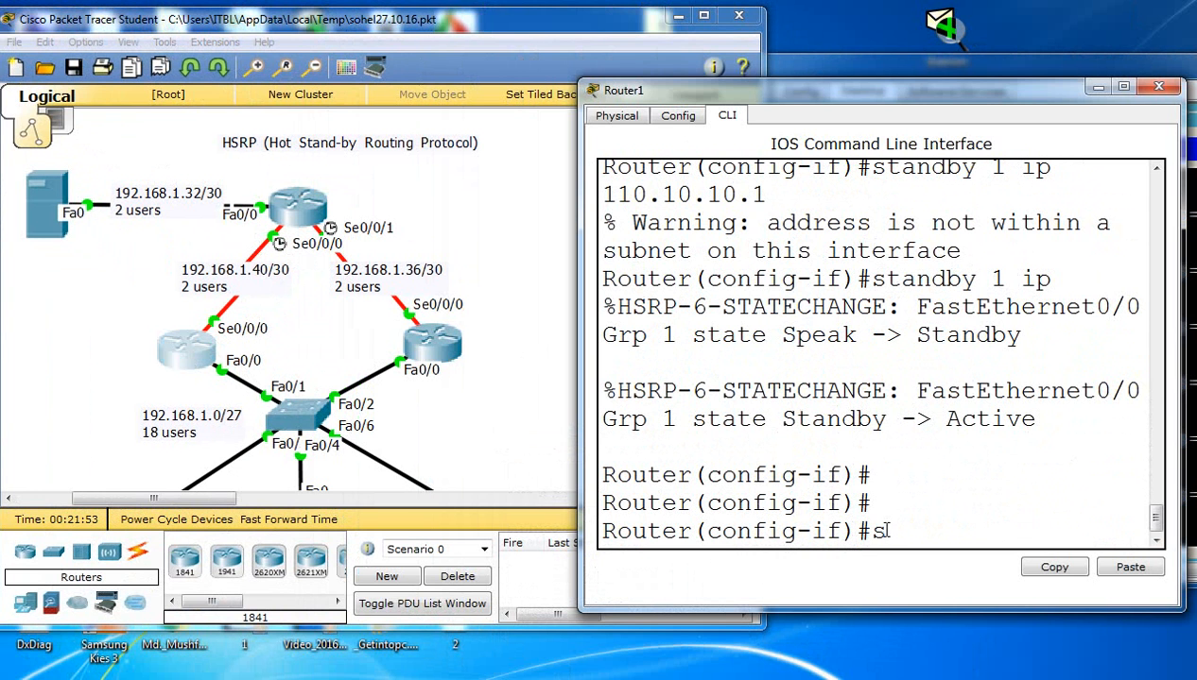
{"action": "type", "text": "h"}
{"action": "key", "text": "Return"}
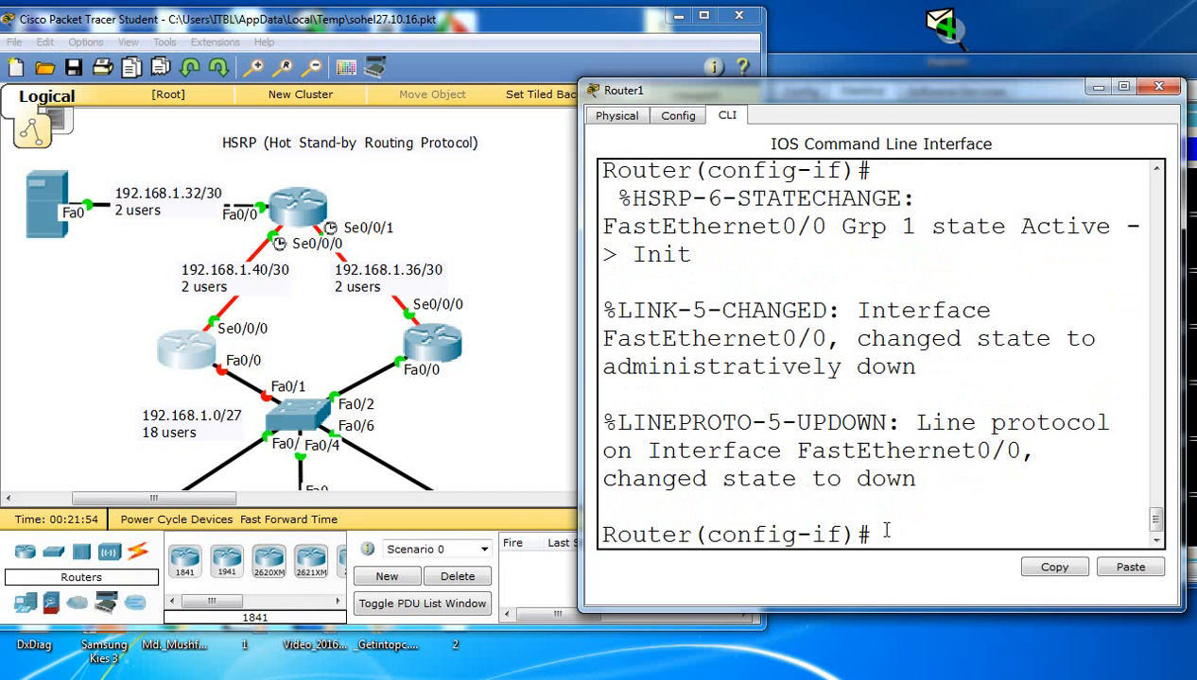
Run ping -t 192.168.1.34 again from PC0's command prompt and stop it after several replies.
{"action": "left_click", "coordinate": [1096, 87]}
{"action": "left_click", "coordinate": [1044, 189]}
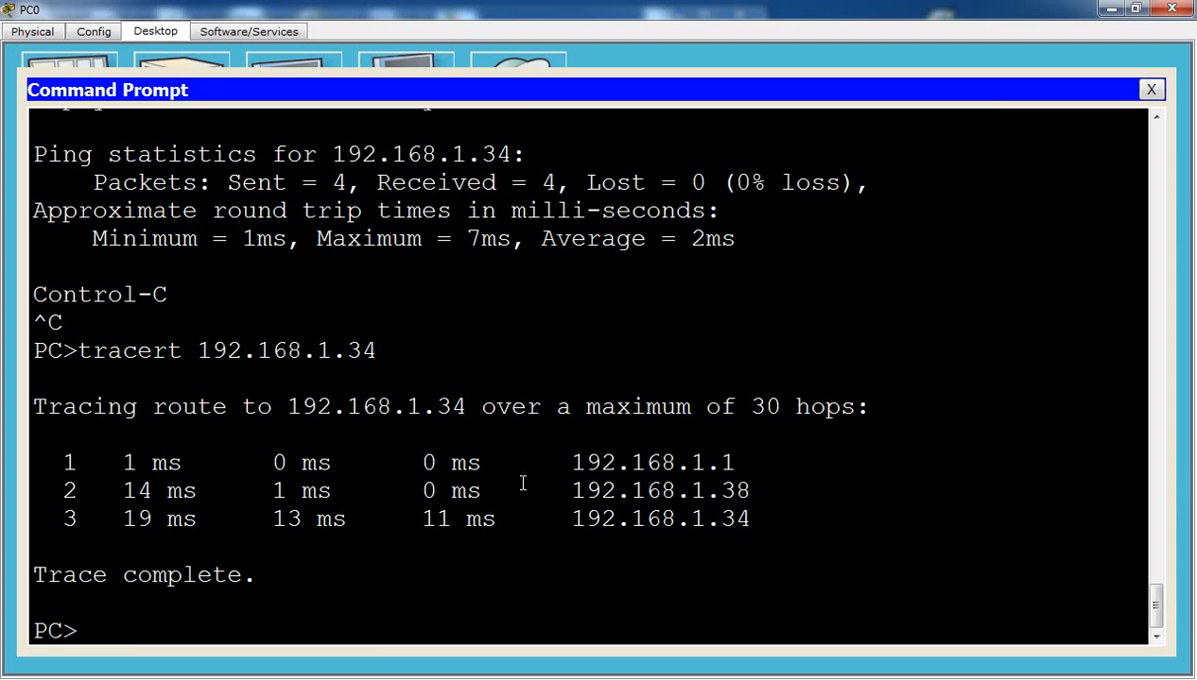
{"action": "key", "text": "Up"}
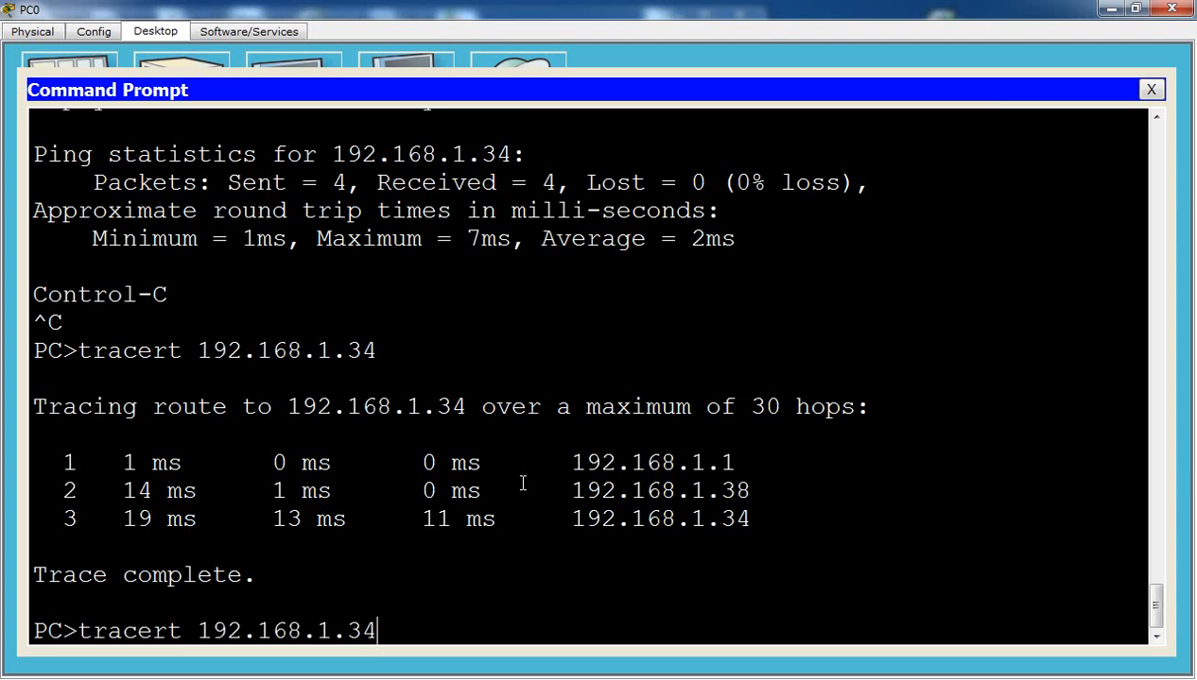
{"action": "key", "text": "Up"}
{"action": "key", "text": "Return"}
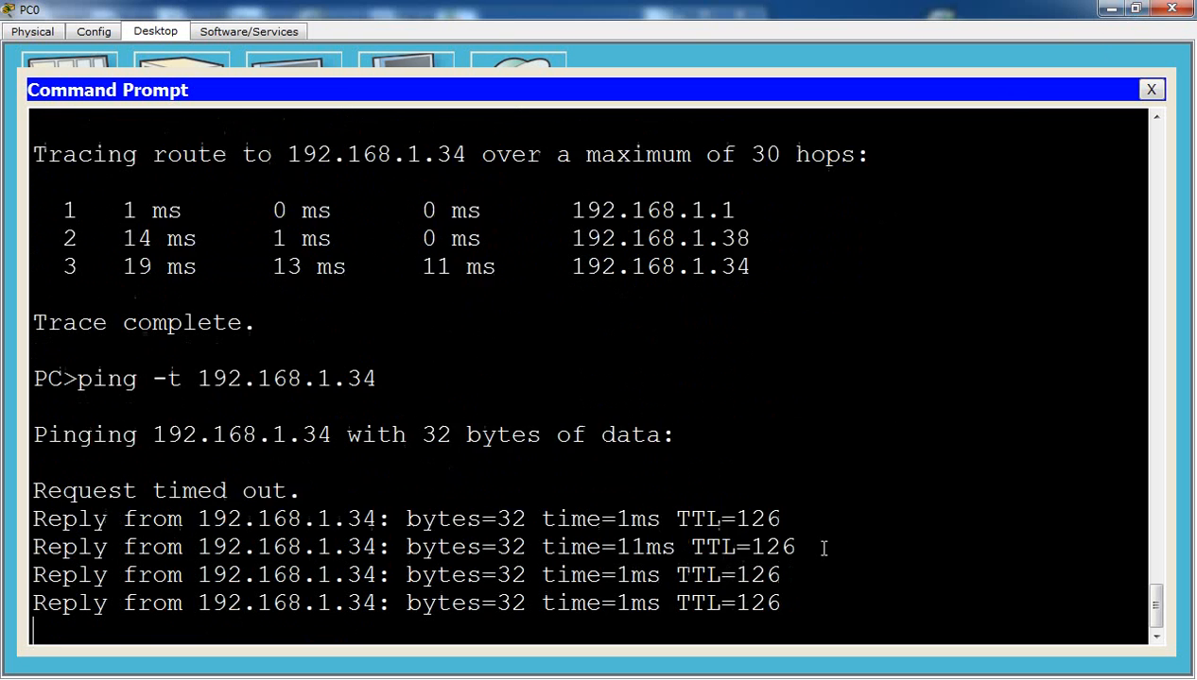
{"action": "key", "text": "ctrl+c"}
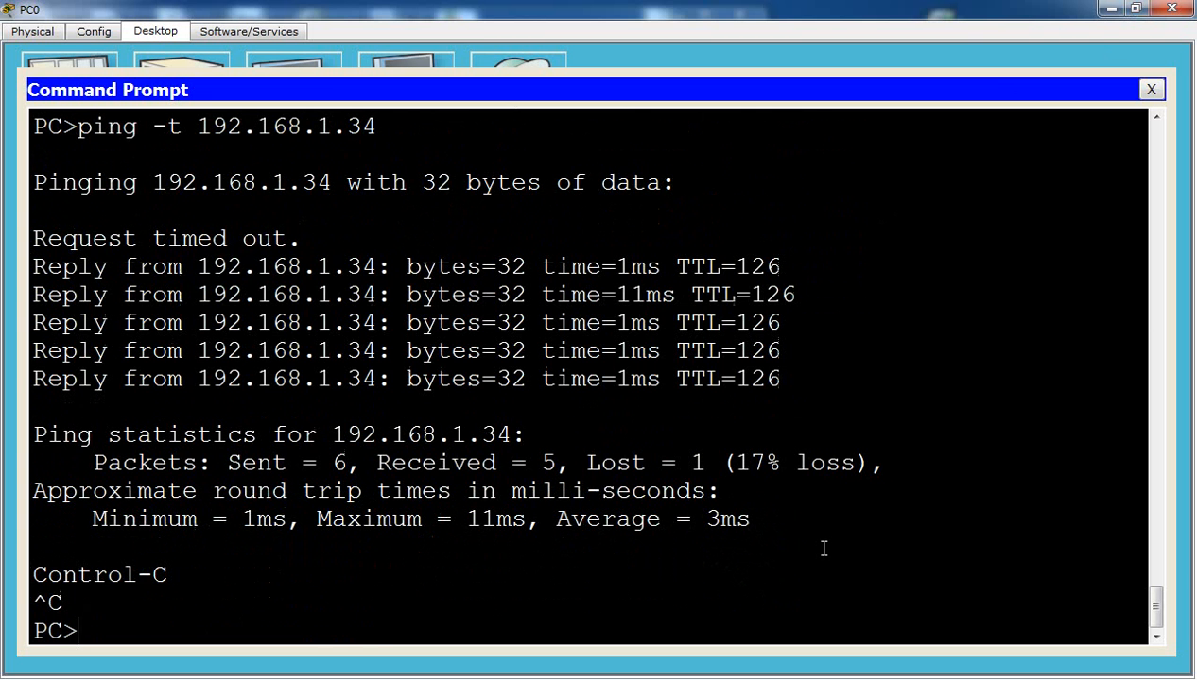
Trace the route from PC0 to 192.168.1.34 with tracert and minimize the PC0 window.
{"action": "key", "text": "Up"}
{"action": "key", "text": "Up"}
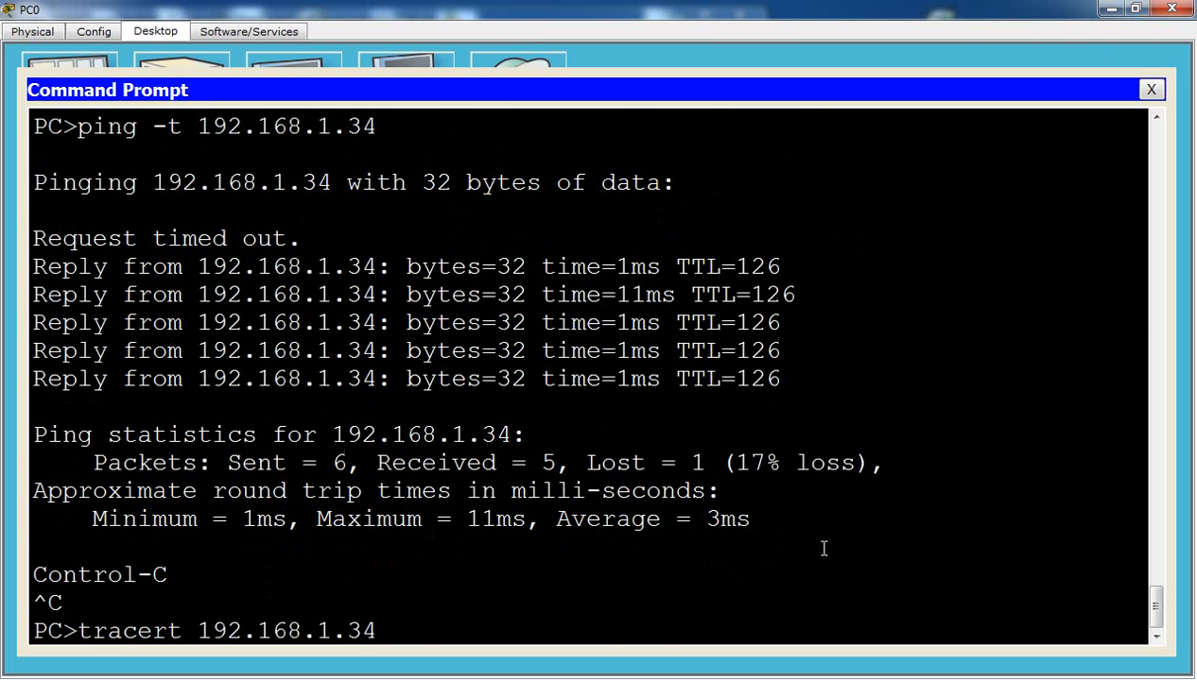
{"action": "key", "text": "Return"}
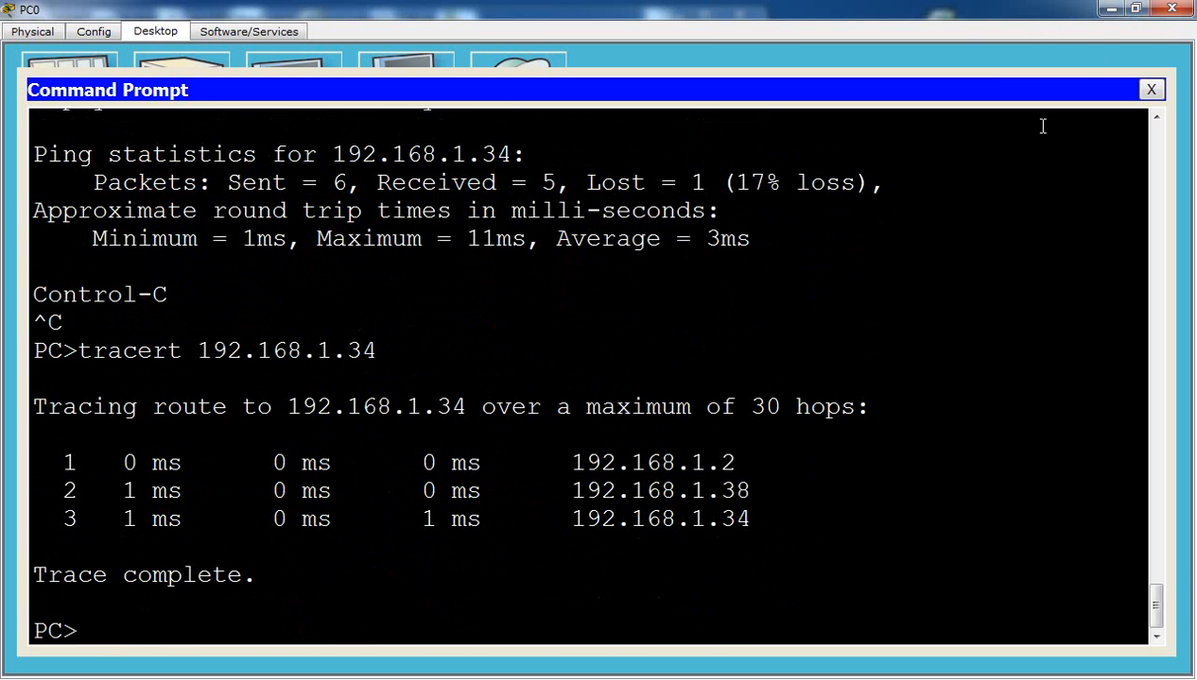
{"action": "left_click", "coordinate": [1110, 9]}
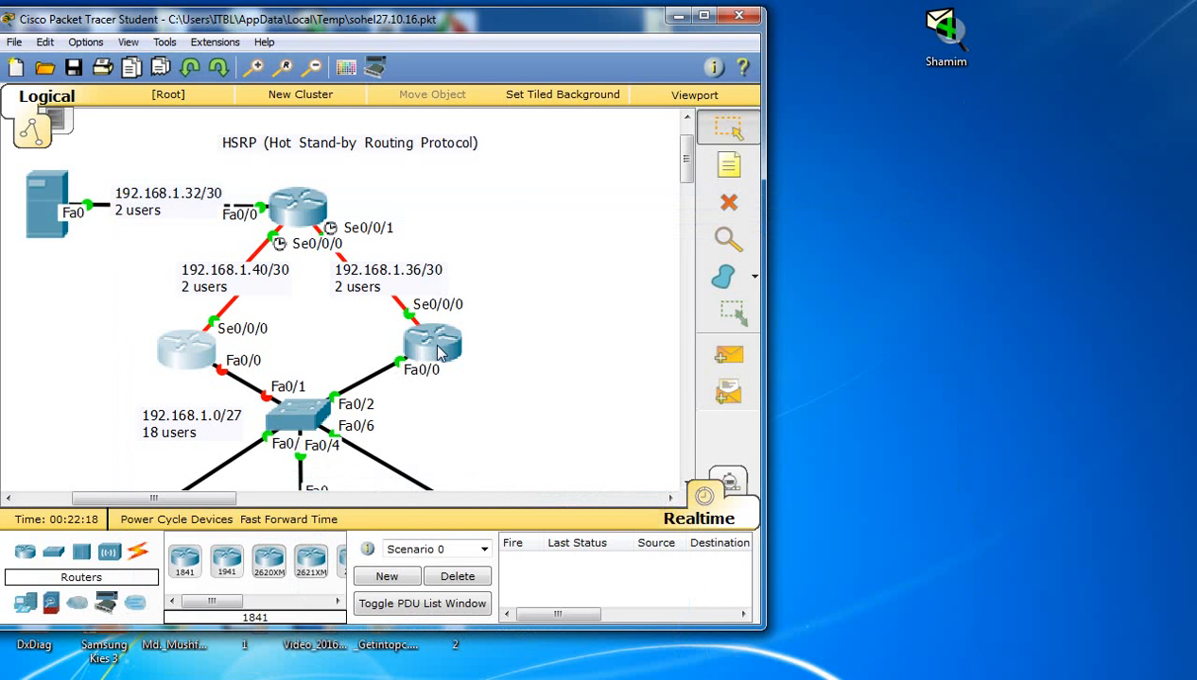
Open Router2's CLI full screen to examine its HSRP state-change messages, and minimize it when finished.
{"action": "left_click", "coordinate": [415, 346]}
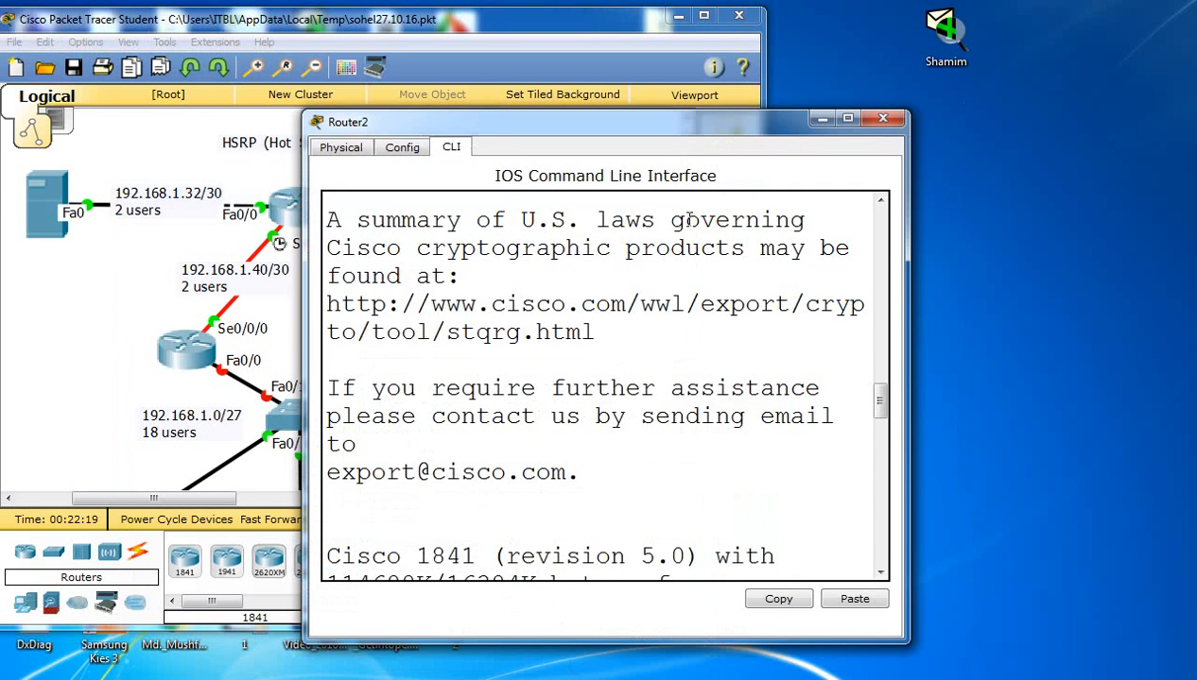
{"action": "left_click", "coordinate": [848, 118]}
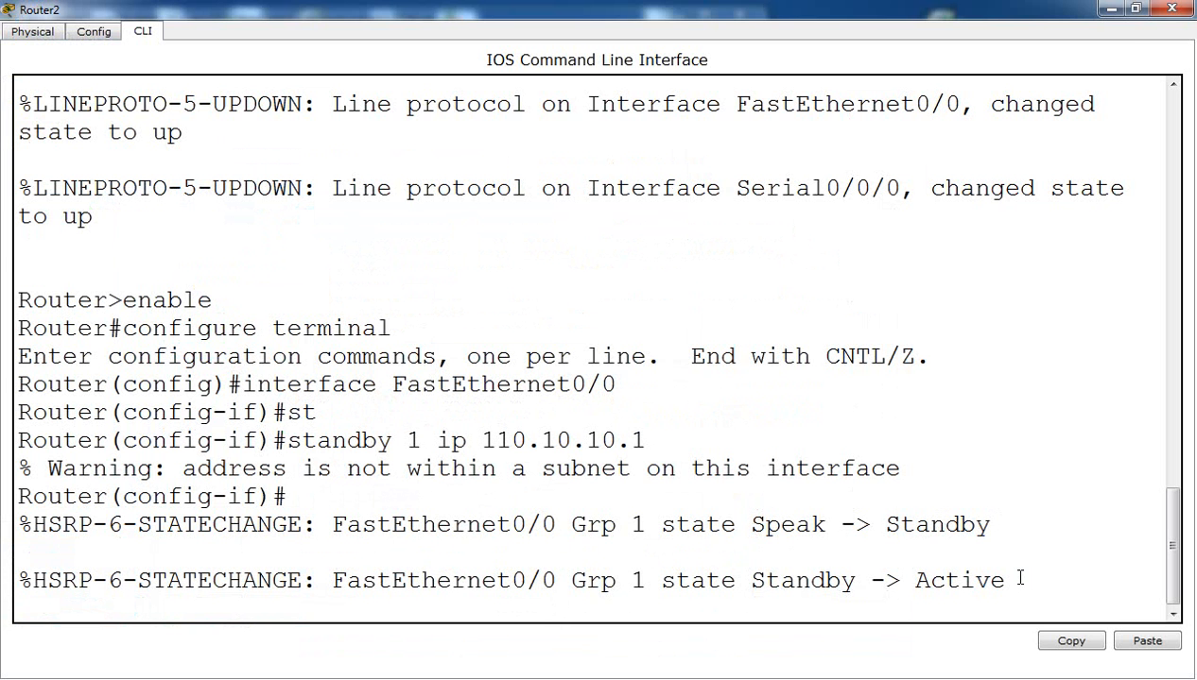
{"action": "left_click", "coordinate": [1112, 9]}
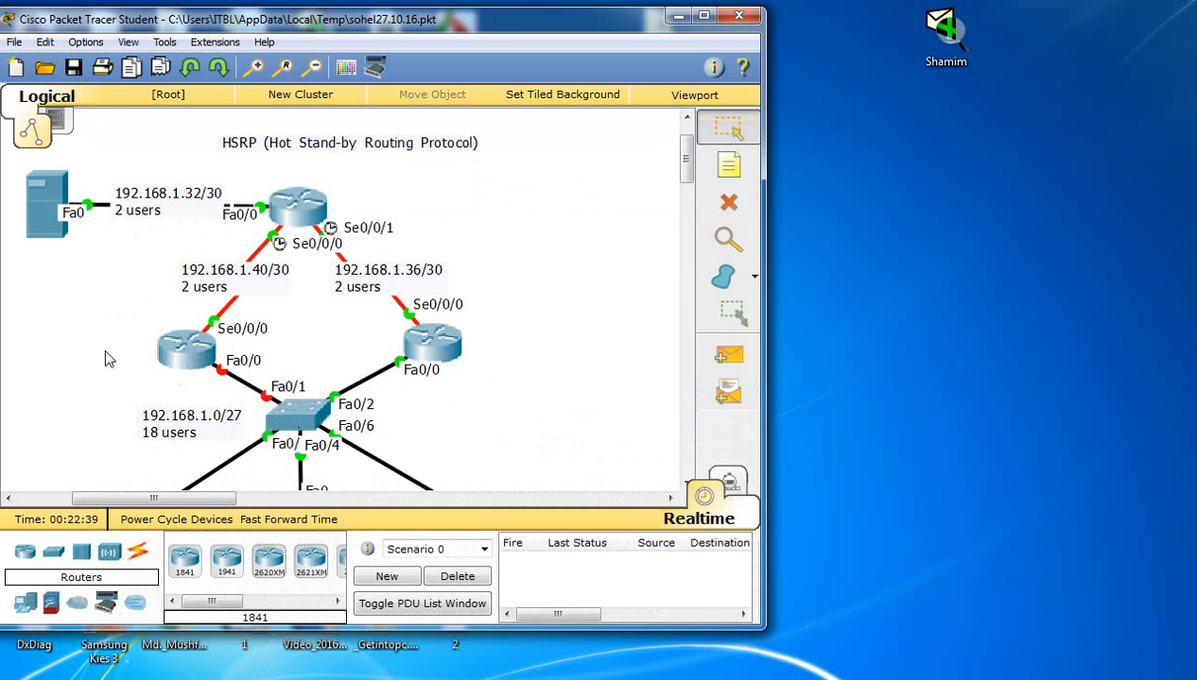
Bring Router1's FastEthernet0/0 interface back up from its CLI with no sh.
{"action": "left_click", "coordinate": [186, 362]}
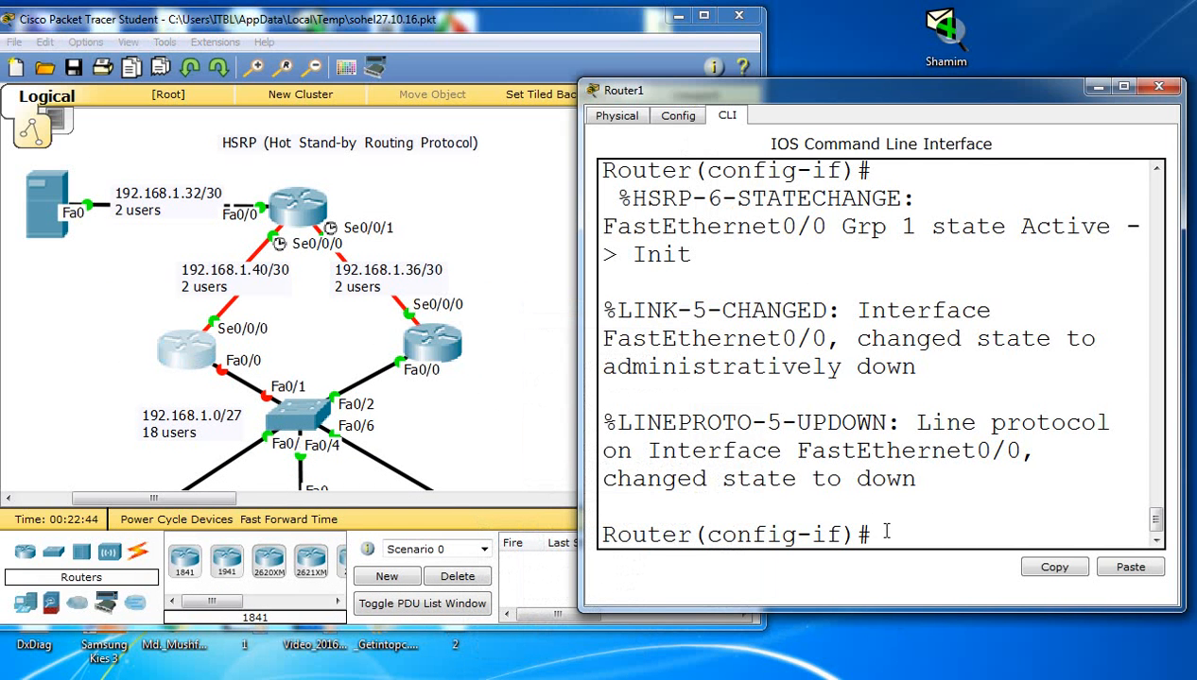
{"action": "type", "text": "no sh"}
{"action": "key", "text": "Return"}
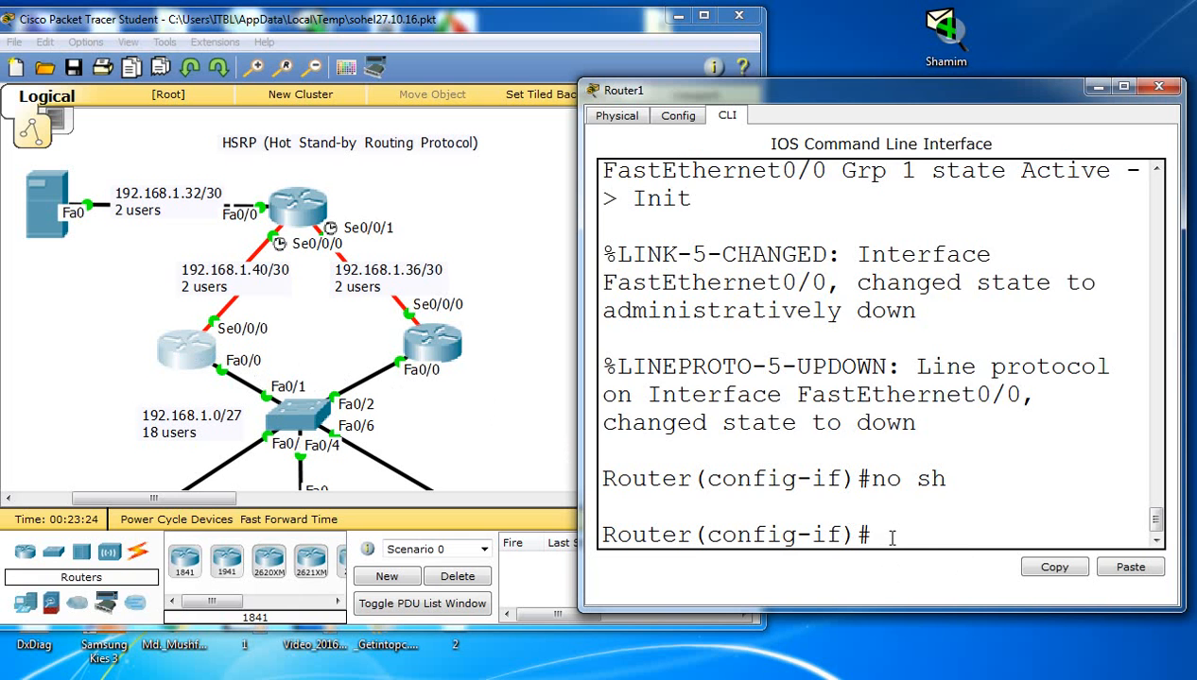
Set the HSRP group 1 priority to 120 on Router1's FastEthernet0/0 and widen its CLI window.
{"action": "type", "text": "st"}
{"action": "key", "text": "Tab"}
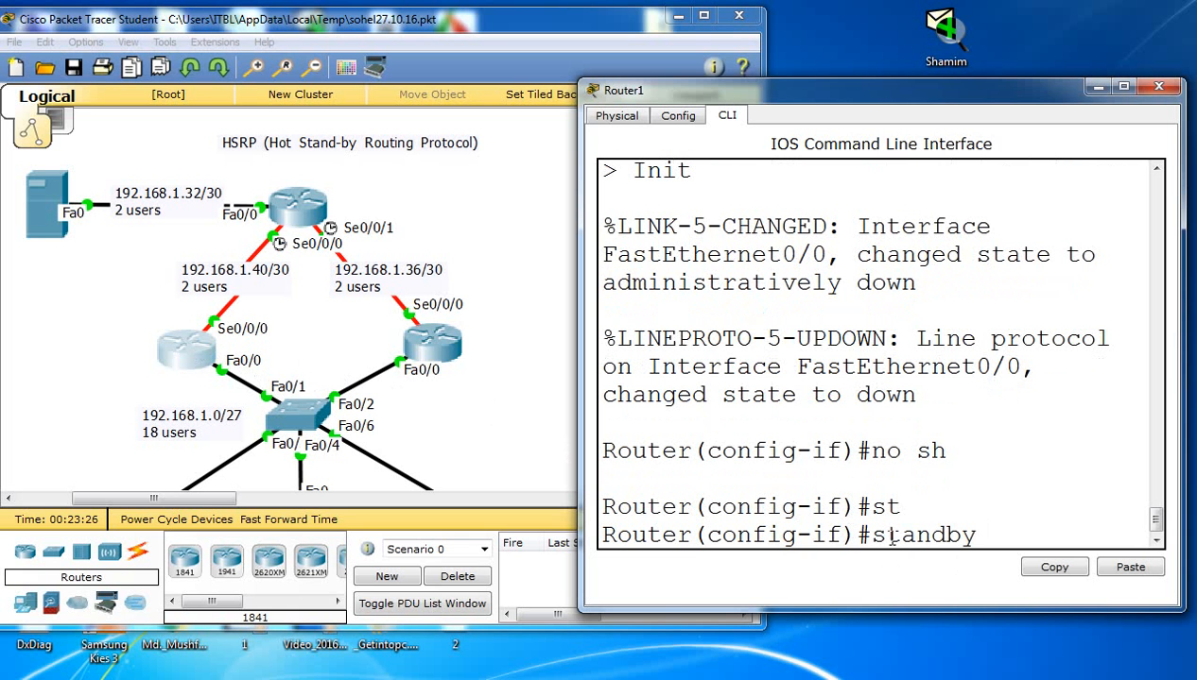
{"action": "type", "text": "1 pri"}
{"action": "key", "text": "Tab"}
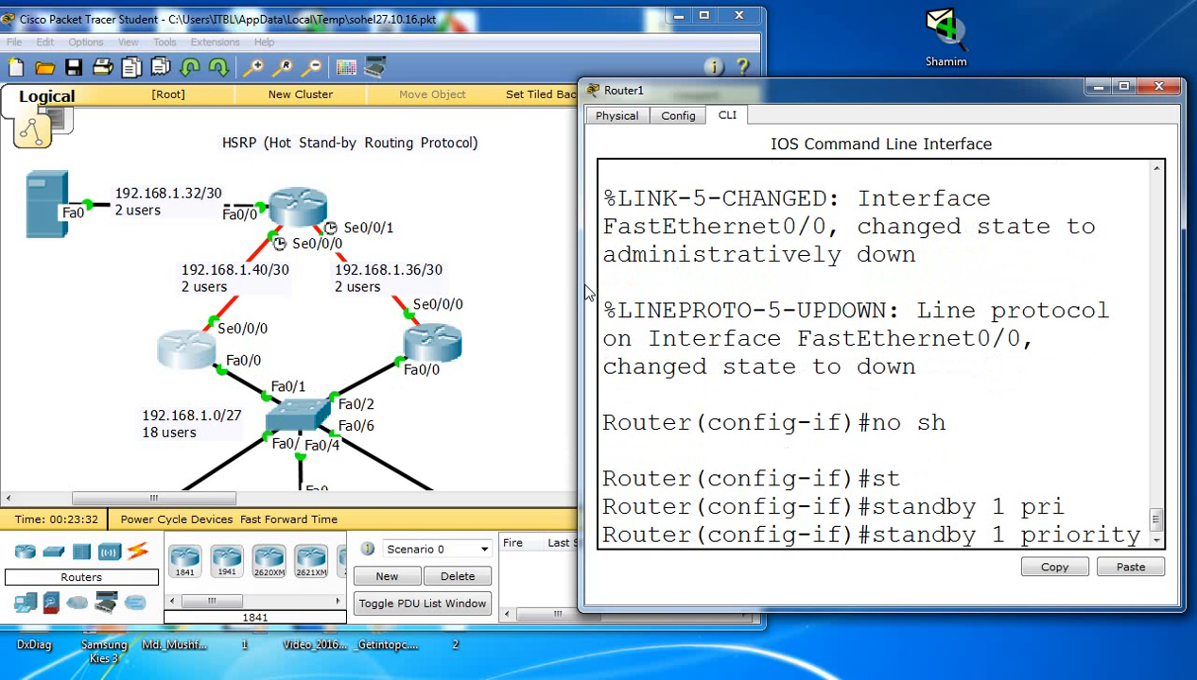
{"action": "left_click_drag", "start_coordinate": [579, 293], "coordinate": [321, 297]}
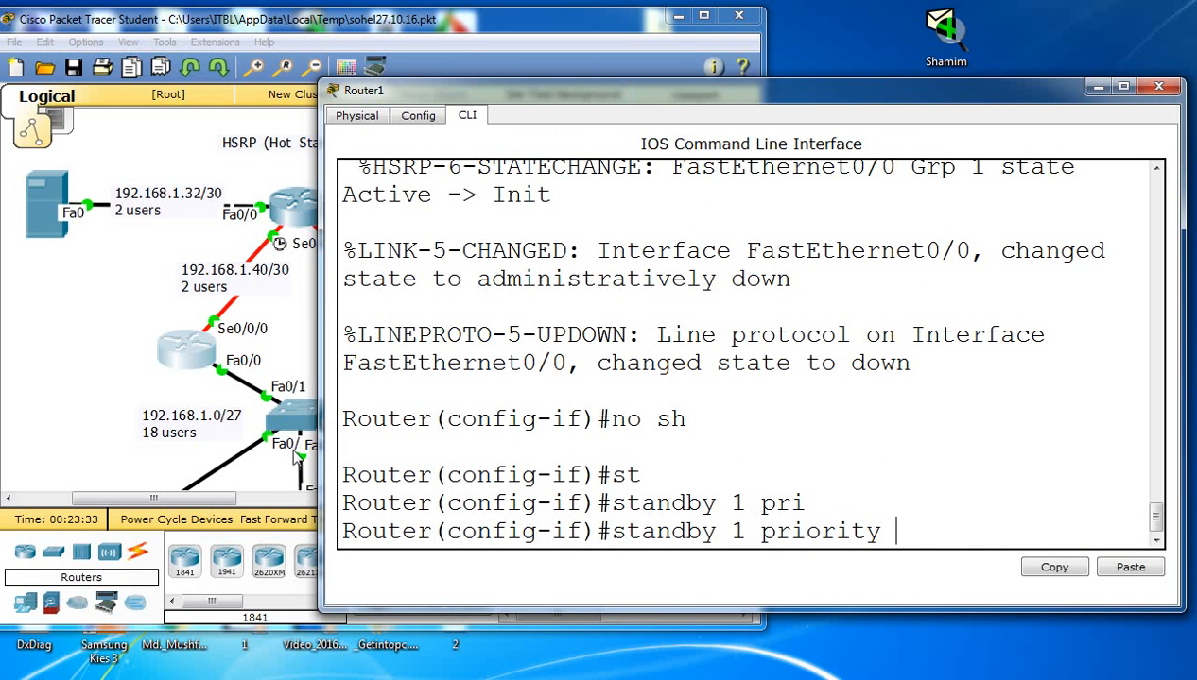
{"action": "left_click", "coordinate": [75, 341]}
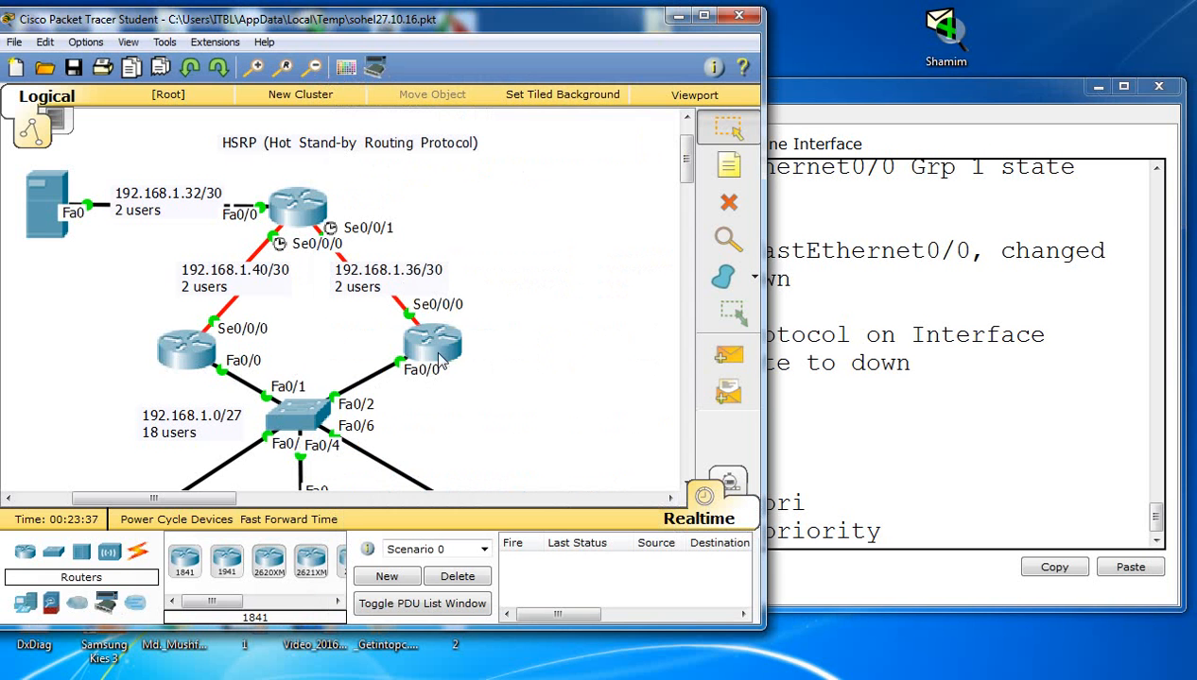
{"action": "left_click", "coordinate": [993, 459]}
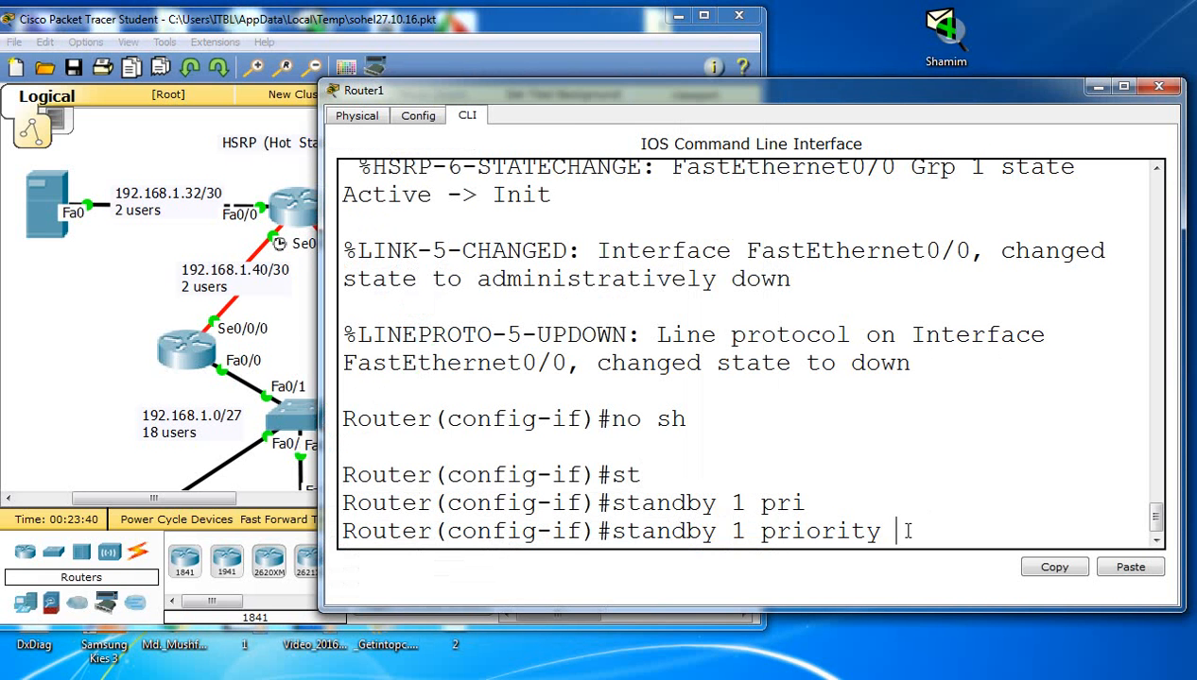
{"action": "type", "text": "120"}
{"action": "key", "text": "Return"}
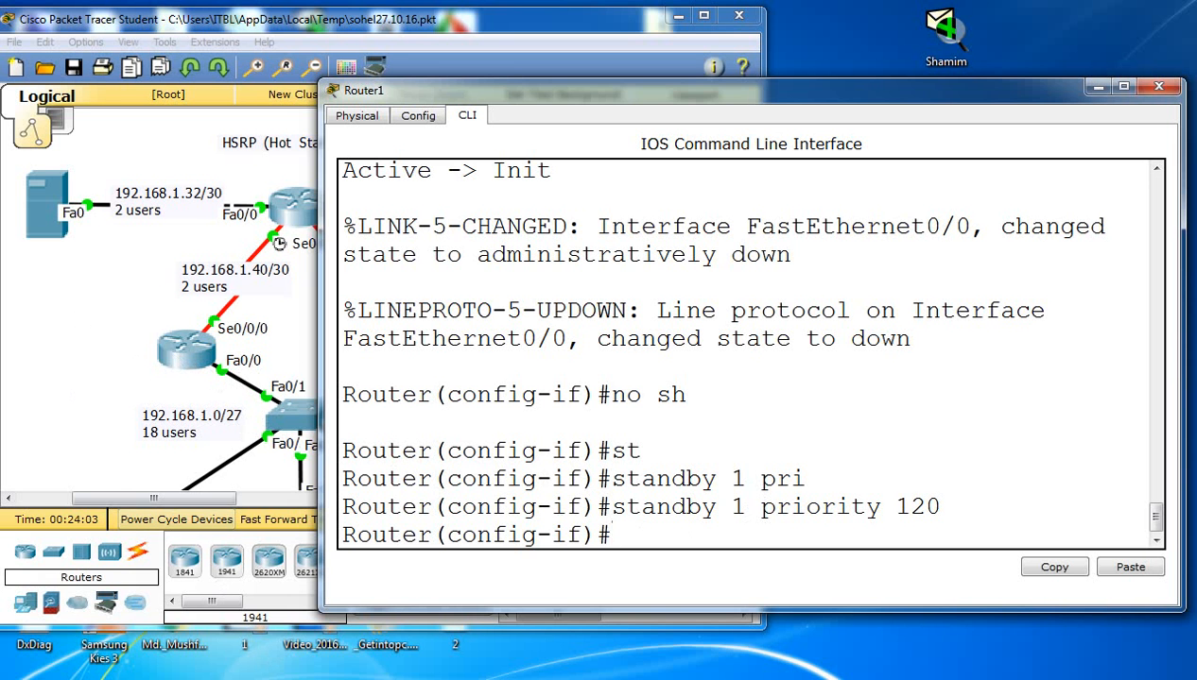
Switch to PC0 and repeat tracert 192.168.1.34 to check which gateway router the traffic uses.
{"action": "key", "text": "alt+Tab"}
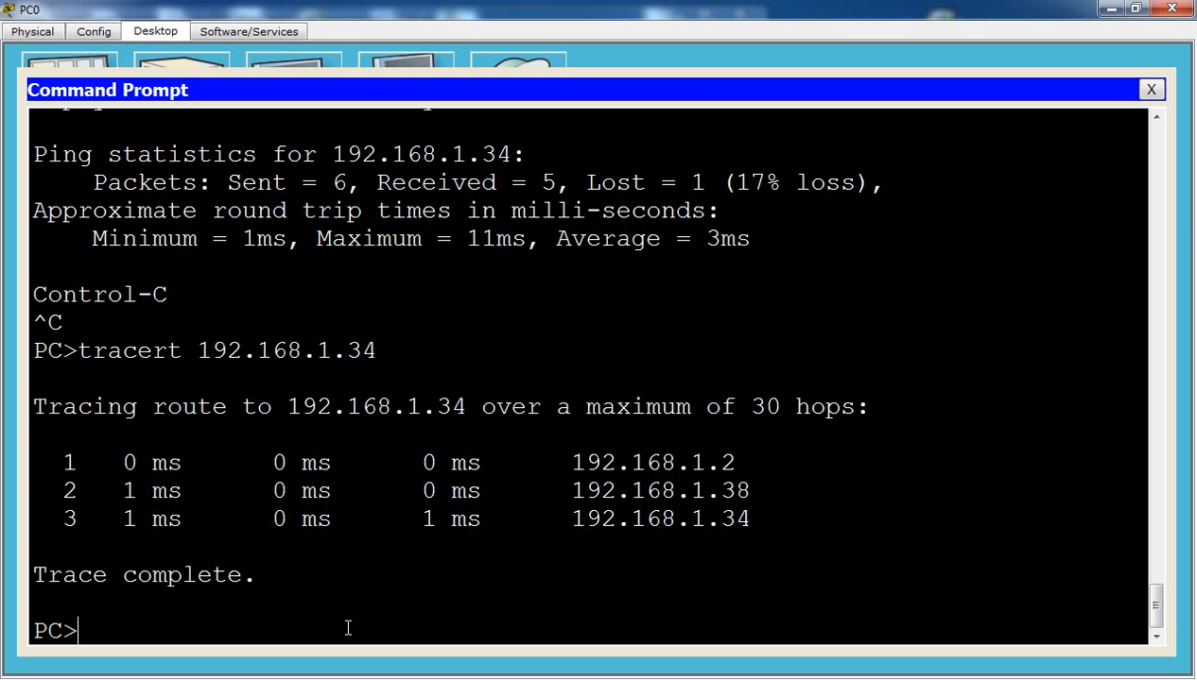
{"action": "key", "text": "Up"}
{"action": "key", "text": "Return"}
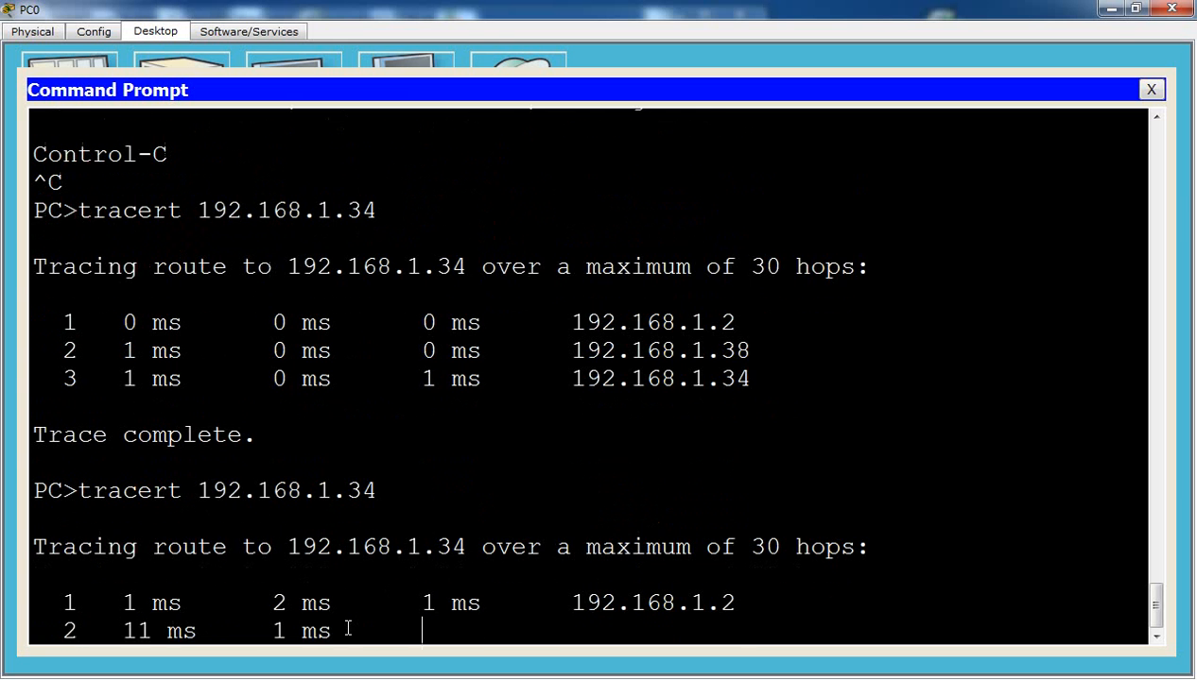
{"action": "left_click", "coordinate": [1110, 8]}
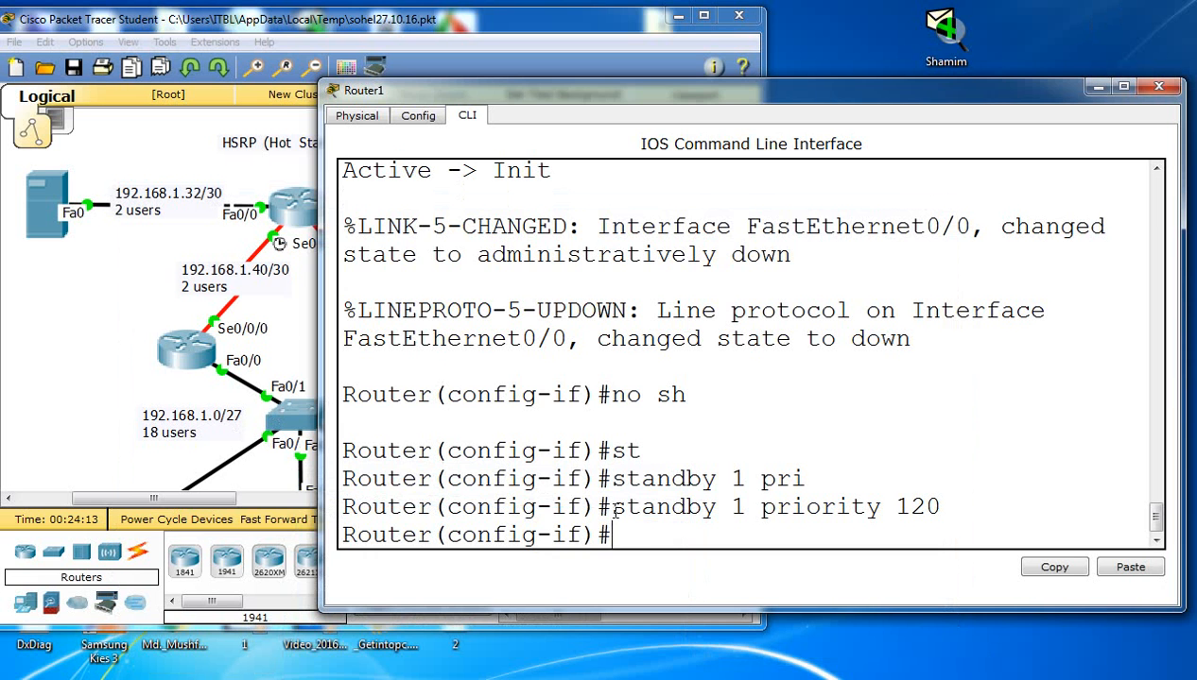
Return Router1 to privileged EXEC mode, list the sh standby options, and display its HSRP details with sh standby.
{"action": "left_click", "coordinate": [91, 318]}
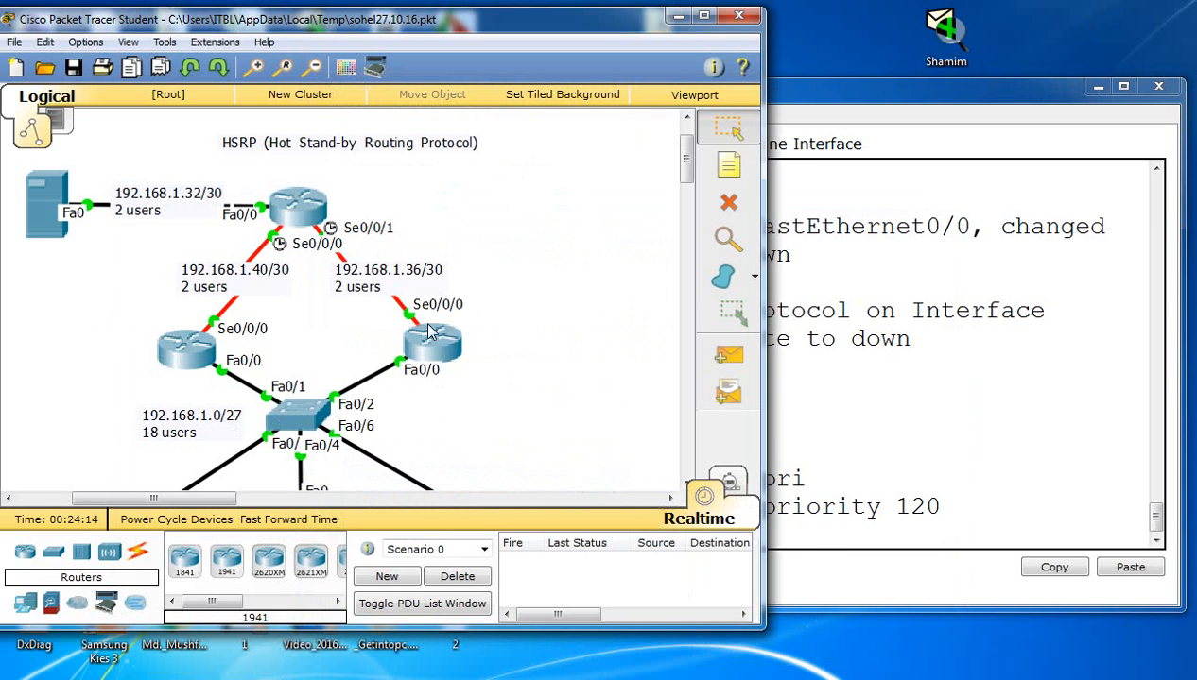
{"action": "left_click", "coordinate": [174, 352]}
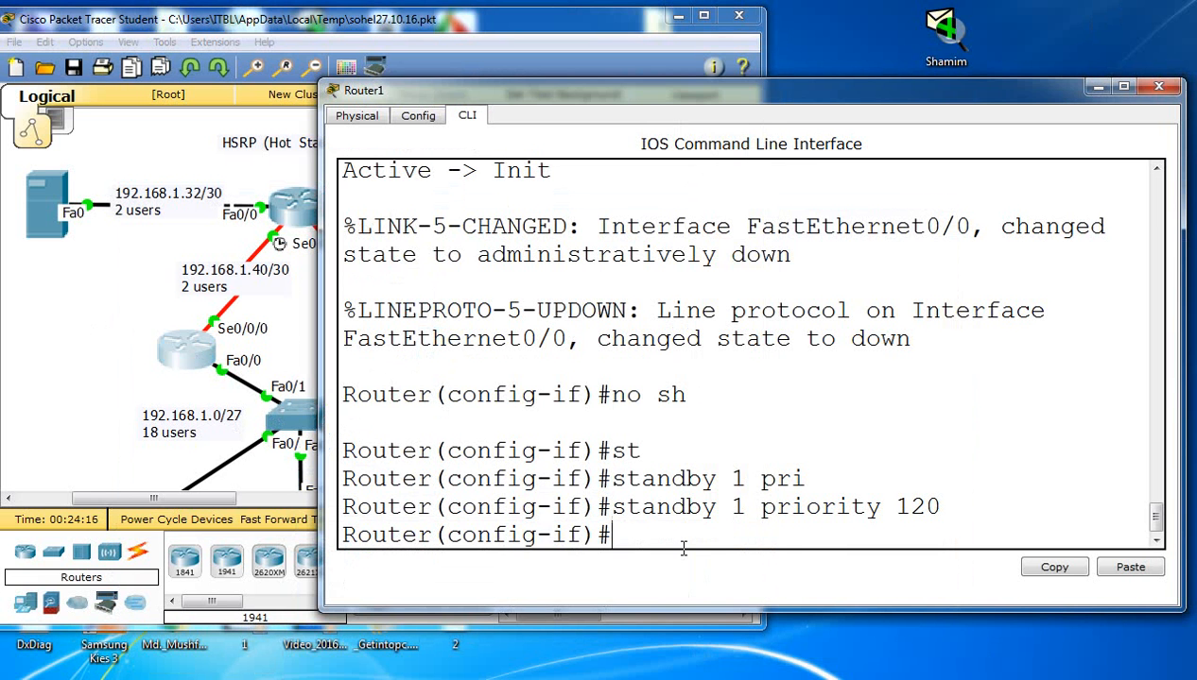
{"action": "key", "text": "ctrl+z"}
{"action": "key", "text": "Return"}
{"action": "type", "text": "sh"}
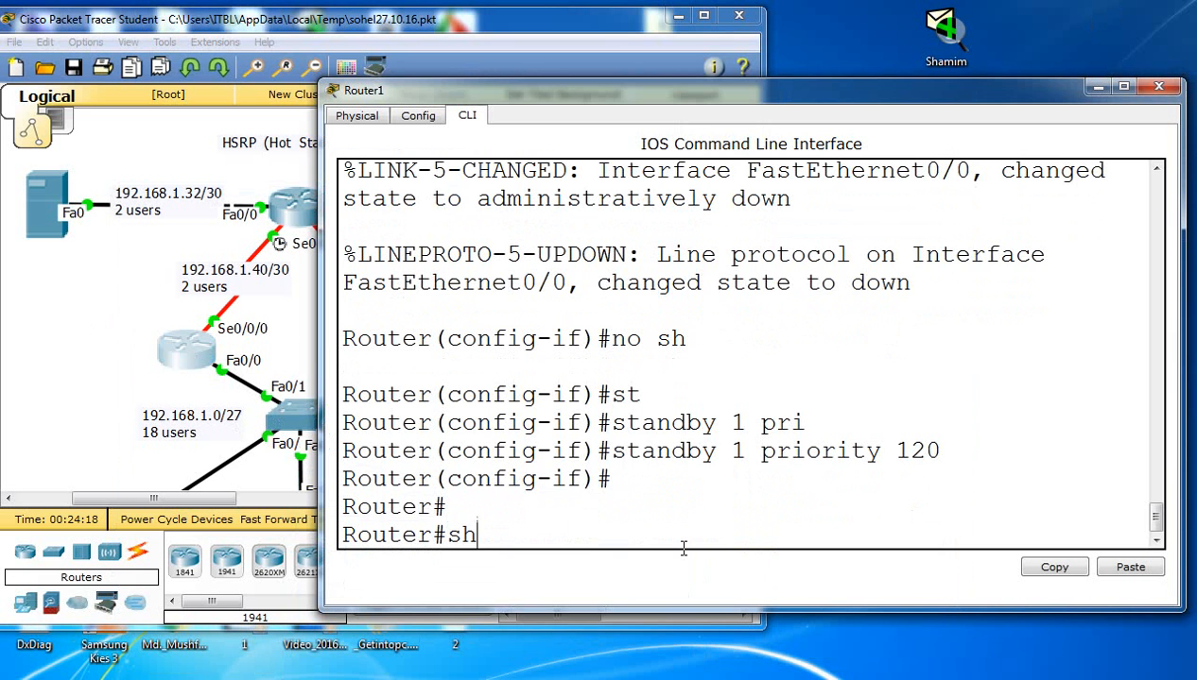
{"action": "type", "text": " st"}
{"action": "key", "text": "Tab"}
{"action": "type", "text": "a"}
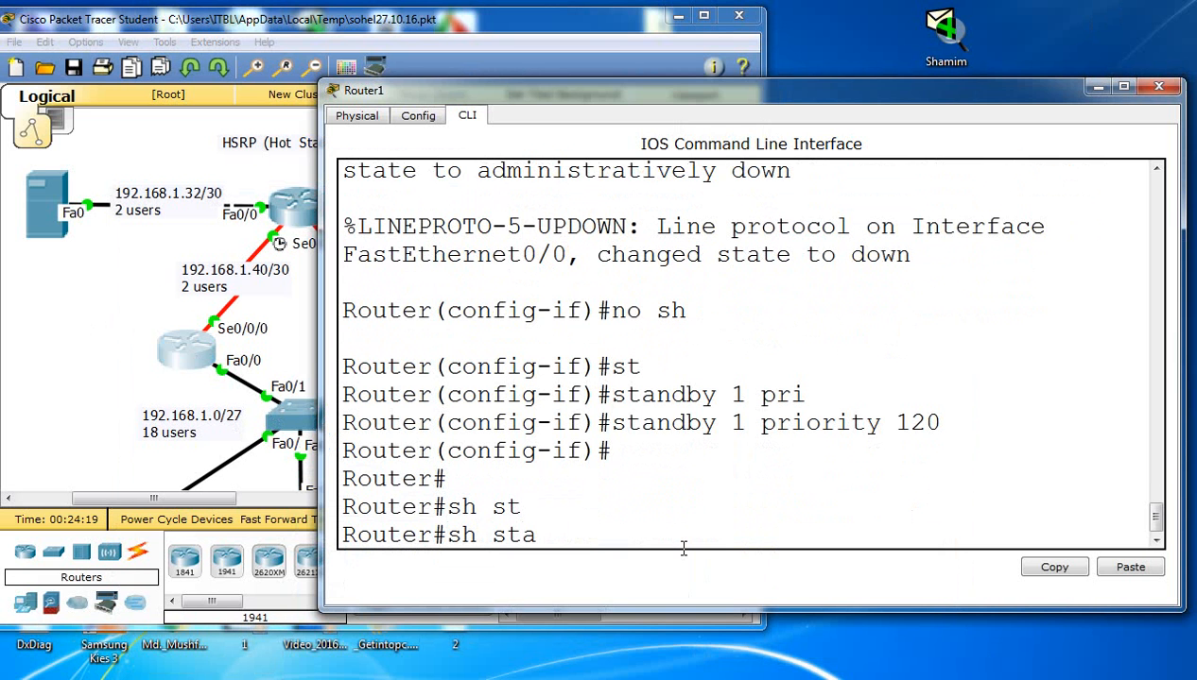
{"action": "type", "text": "n"}
{"action": "key", "text": "Tab"}
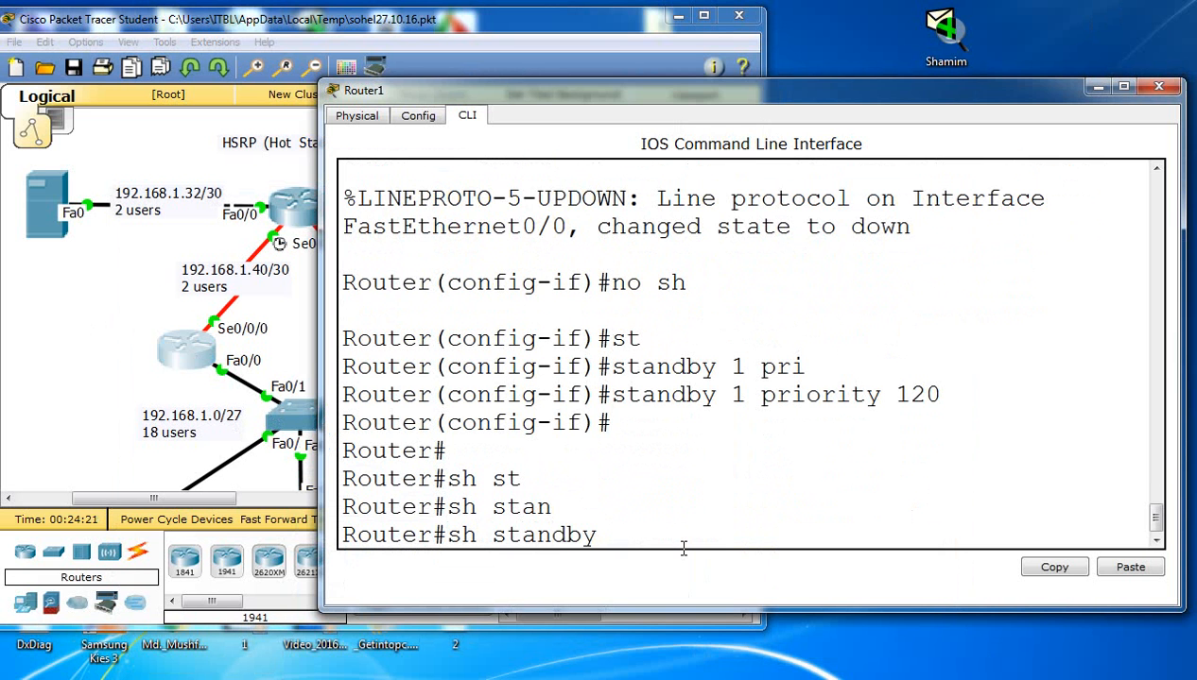
{"action": "type", "text": "?"}
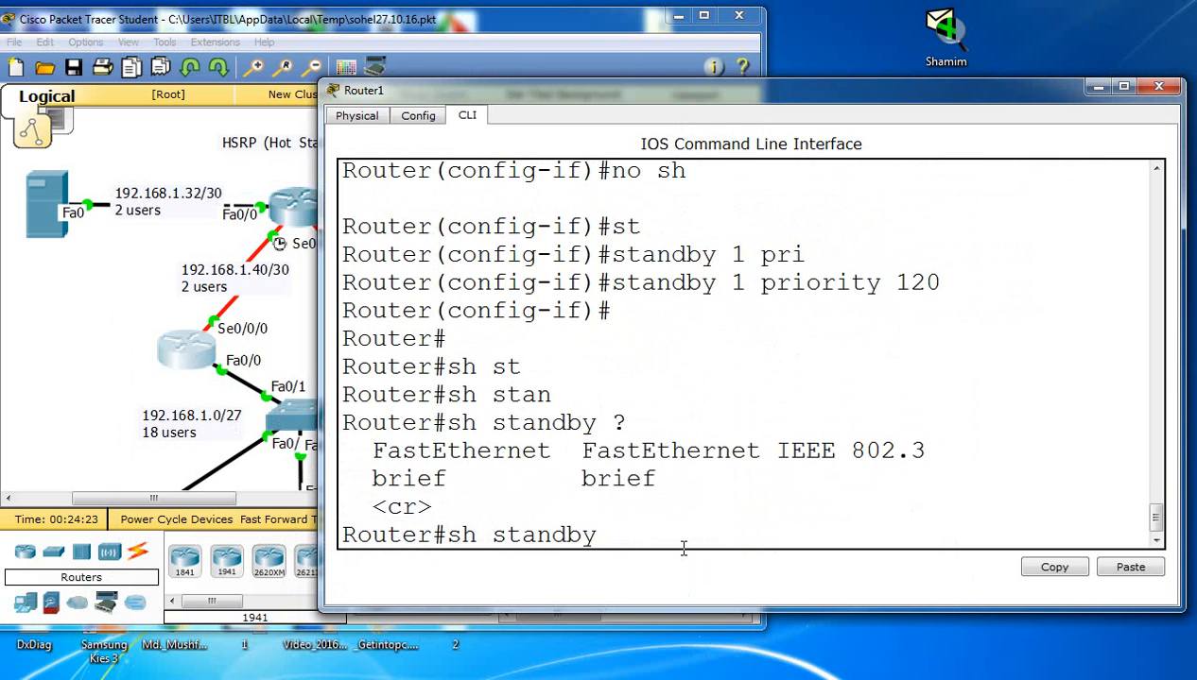
{"action": "key", "text": "Return"}
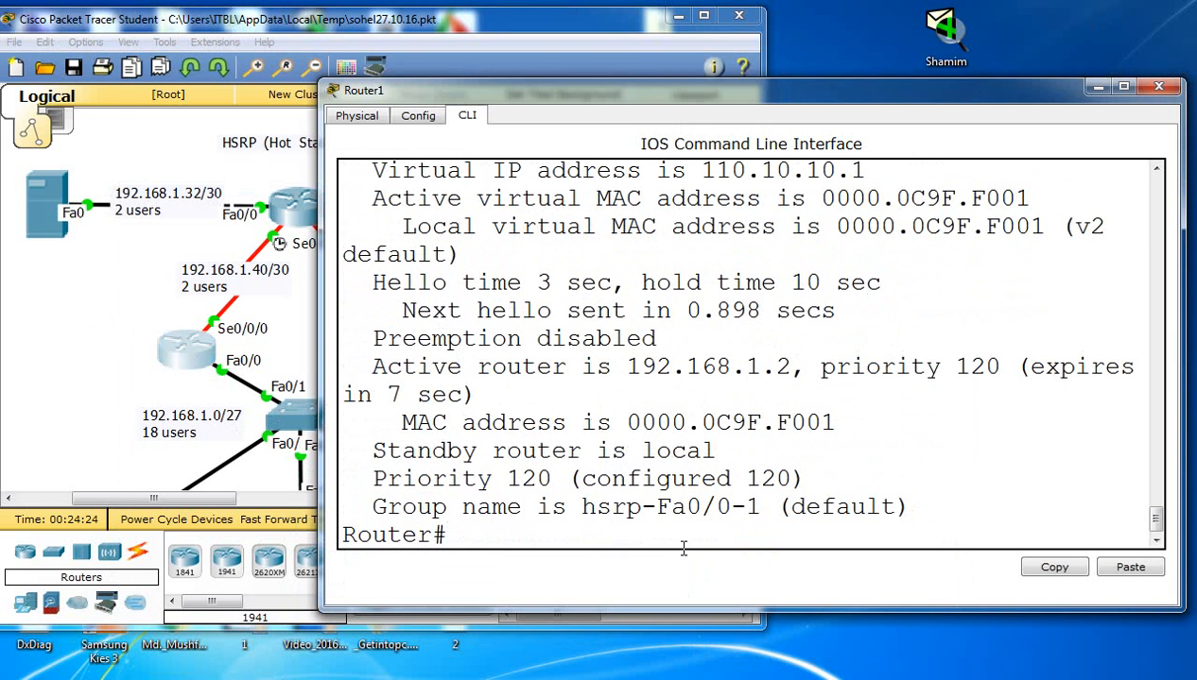
Enlarge Router1's CLI, highlight the State line of the FastEthernet0/0 Group 1 output, and close the window.
{"action": "left_click", "coordinate": [1121, 87]}
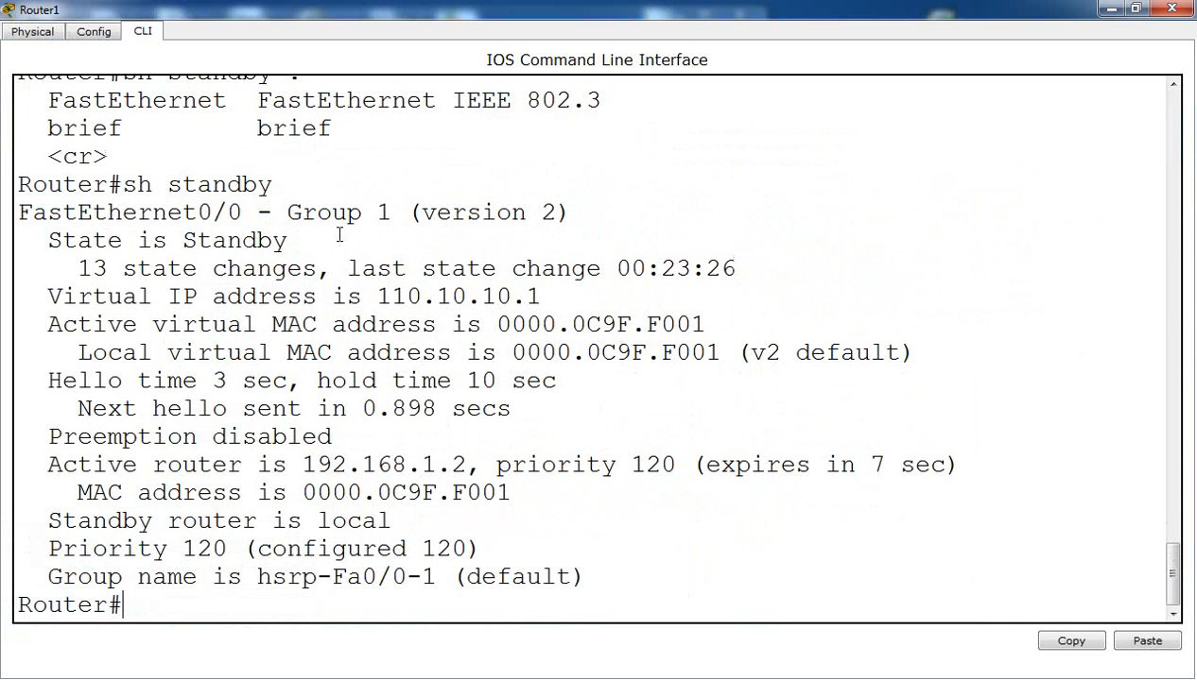
{"action": "left_click_drag", "start_coordinate": [299, 241], "coordinate": [48, 242]}
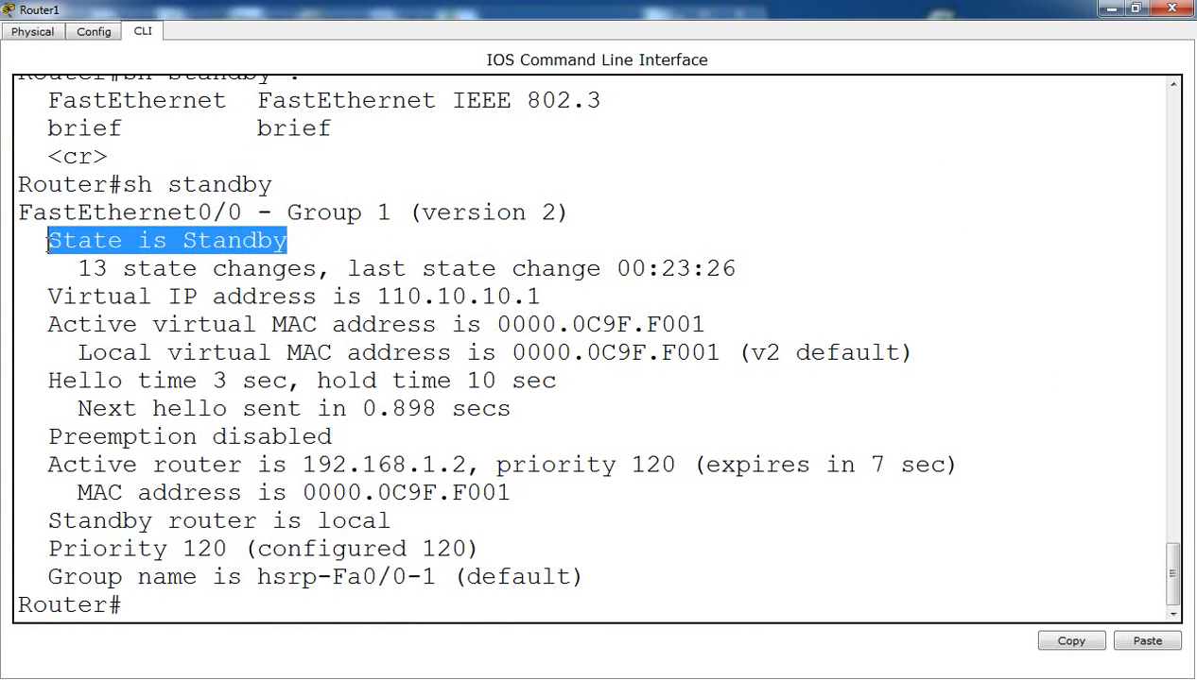
{"action": "left_click", "coordinate": [1172, 9]}
Open Router2's CLI full screen and leave interface configuration for privileged EXEC mode.
{"action": "left_click", "coordinate": [428, 352]}
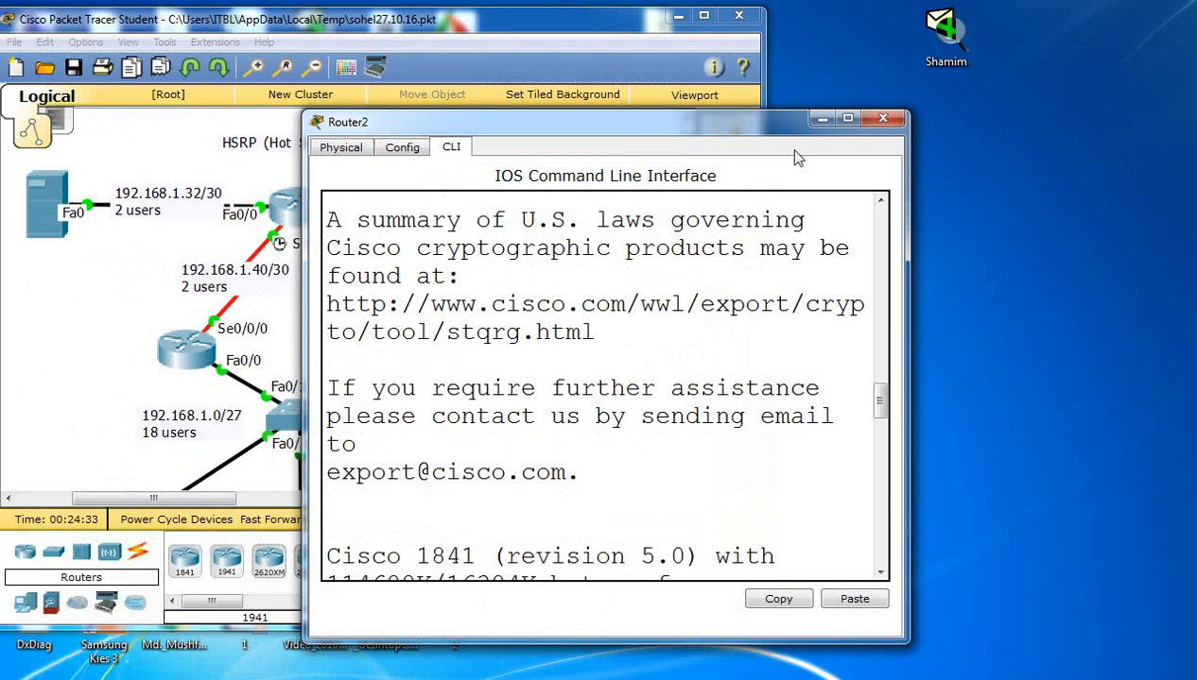
{"action": "double_click", "coordinate": [839, 116]}
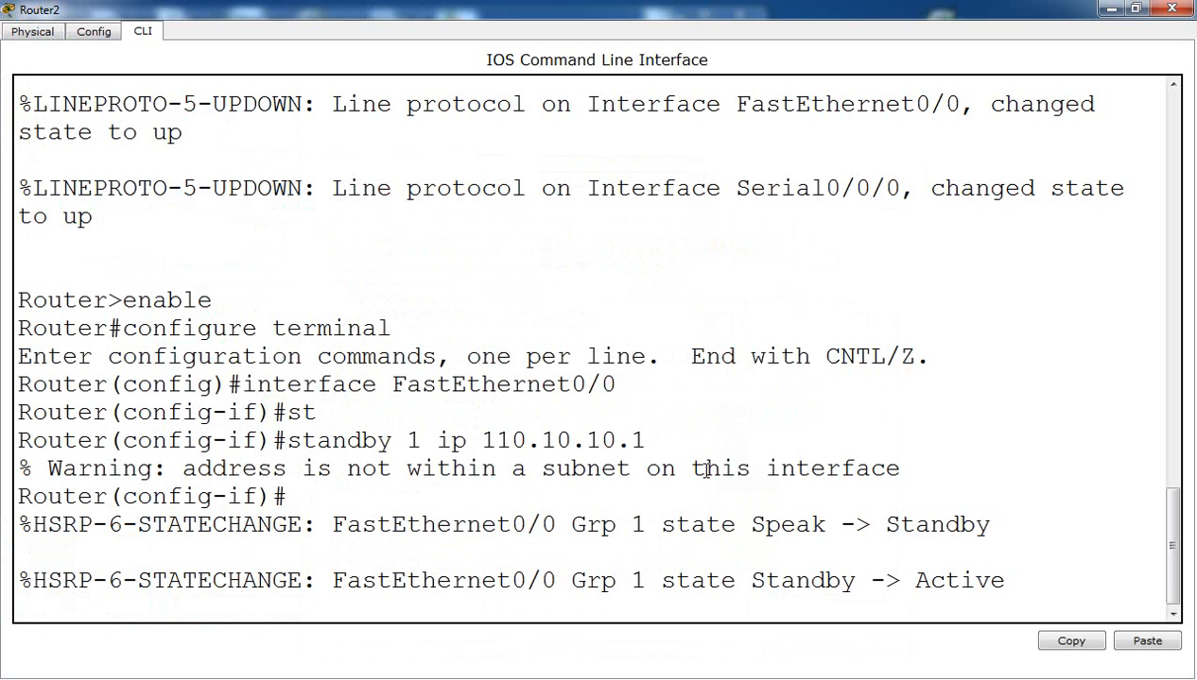
{"action": "key", "text": "Return"}
{"action": "key", "text": "Return"}
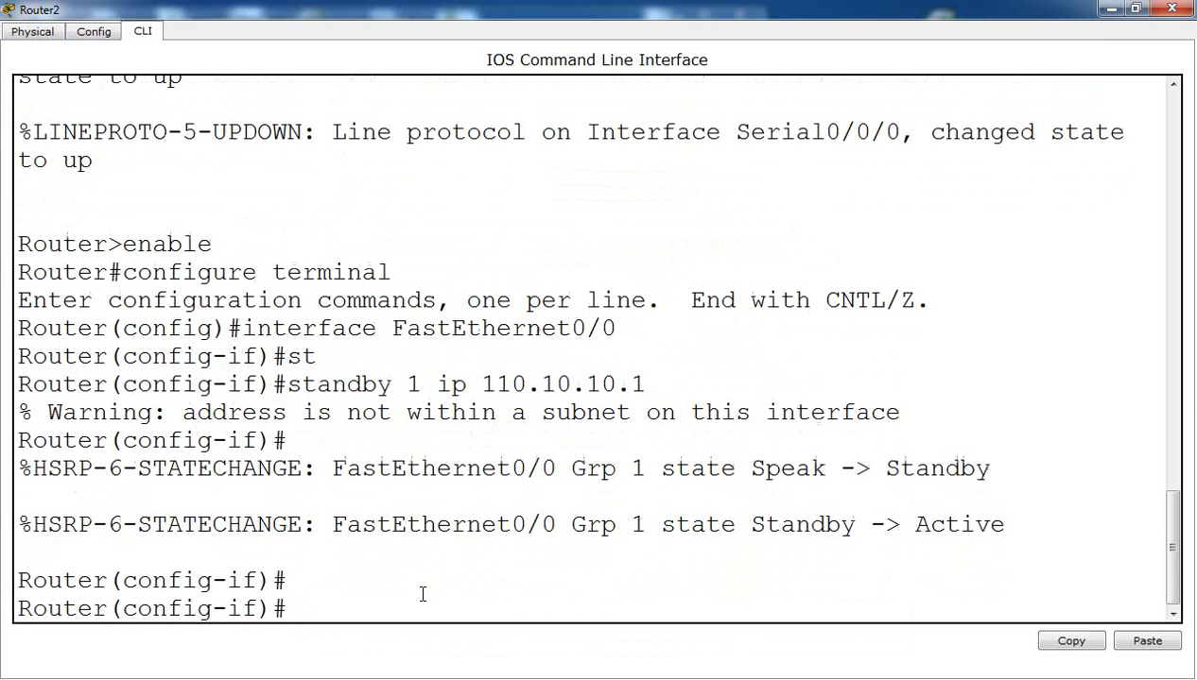
{"action": "key", "text": "ctrl+z"}
{"action": "key", "text": "Return"}
{"action": "key", "text": "Return"}
{"action": "key", "text": "Return"}
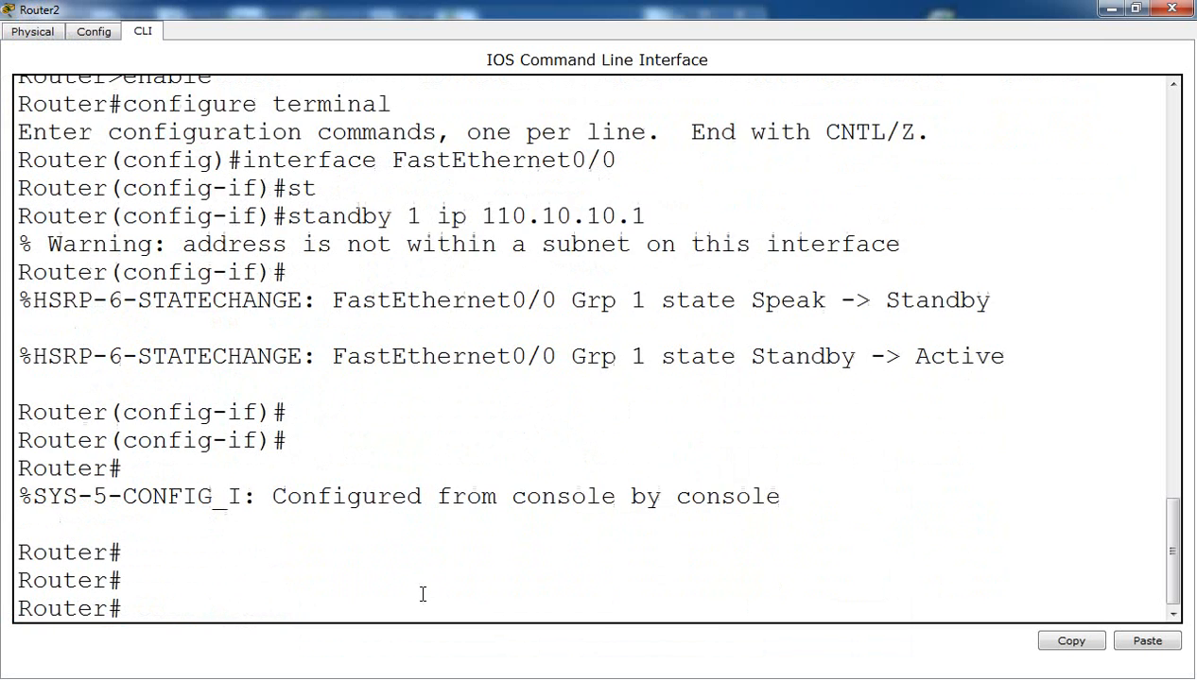
Display Router2's HSRP details with sh standby.
{"action": "type", "text": "sh st"}
{"action": "key", "text": "Return"}
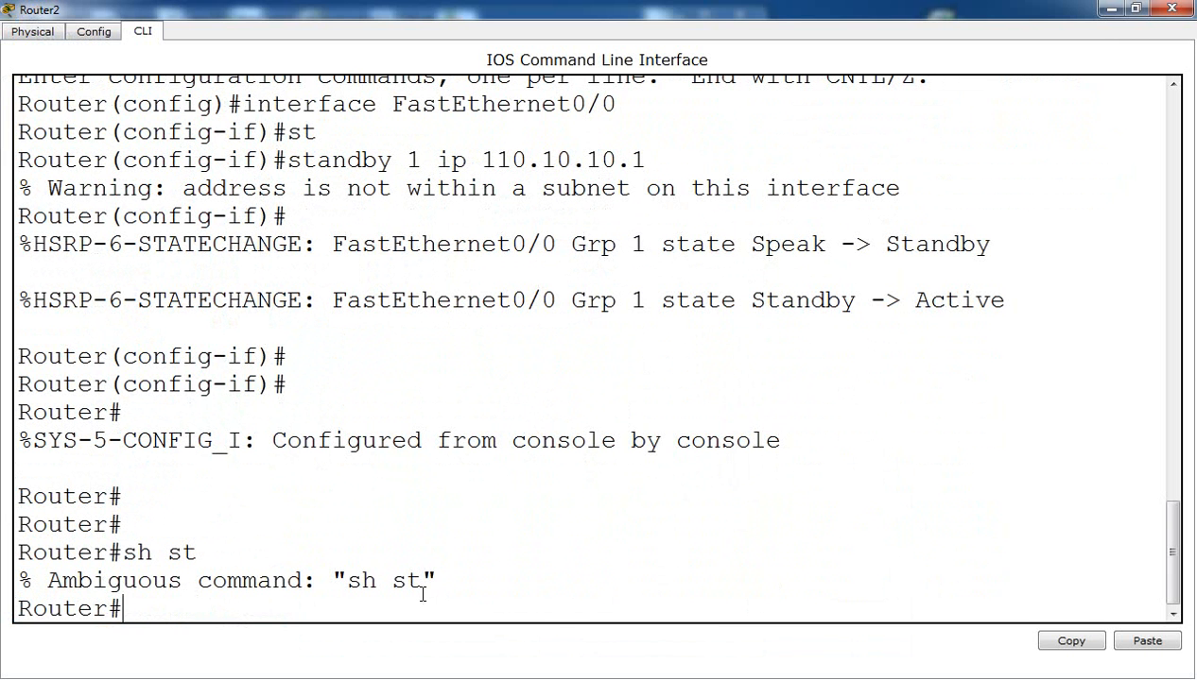
{"action": "key", "text": "Up"}
{"action": "type", "text": "and"}
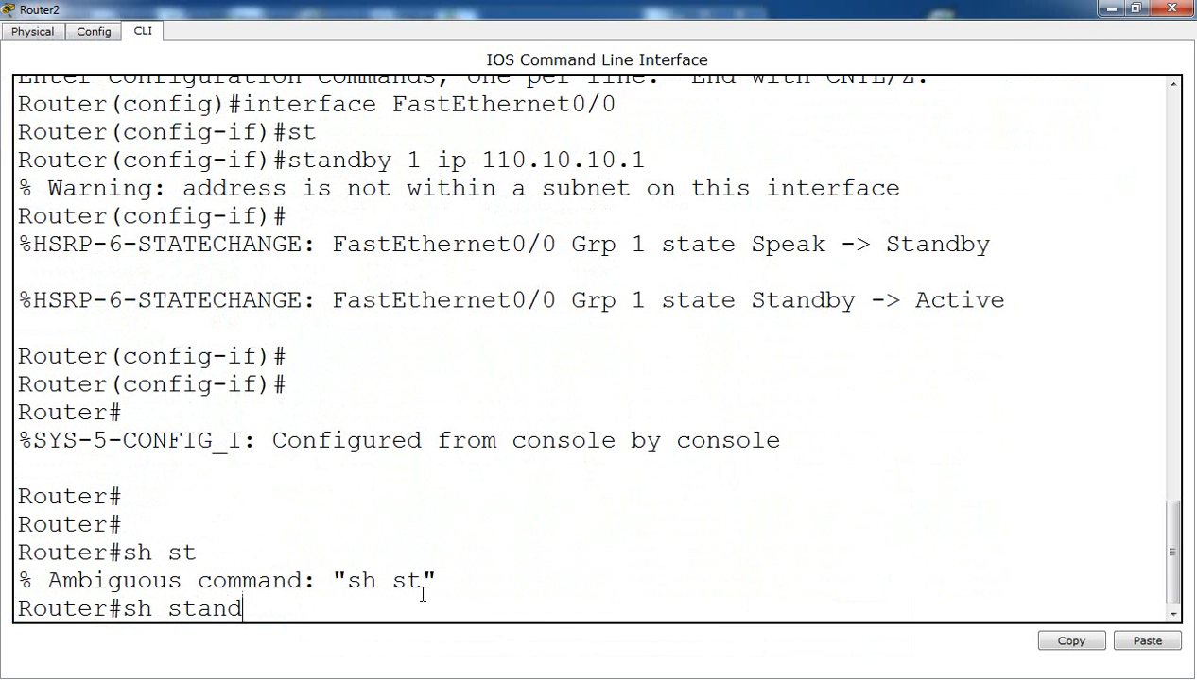
{"action": "key", "text": "Tab"}
{"action": "key", "text": "Return"}
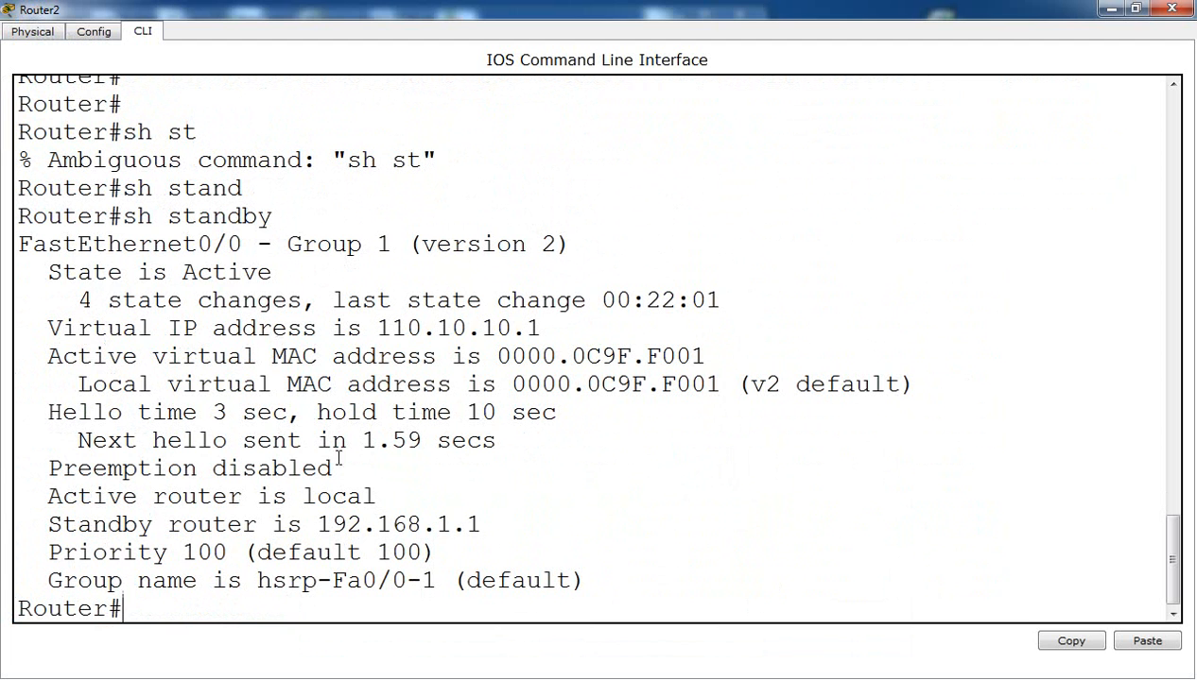
Highlight the State, Priority and Active router lines in Router2's standby output, and minimize its window.
{"action": "left_click_drag", "start_coordinate": [48, 272], "coordinate": [275, 274]}
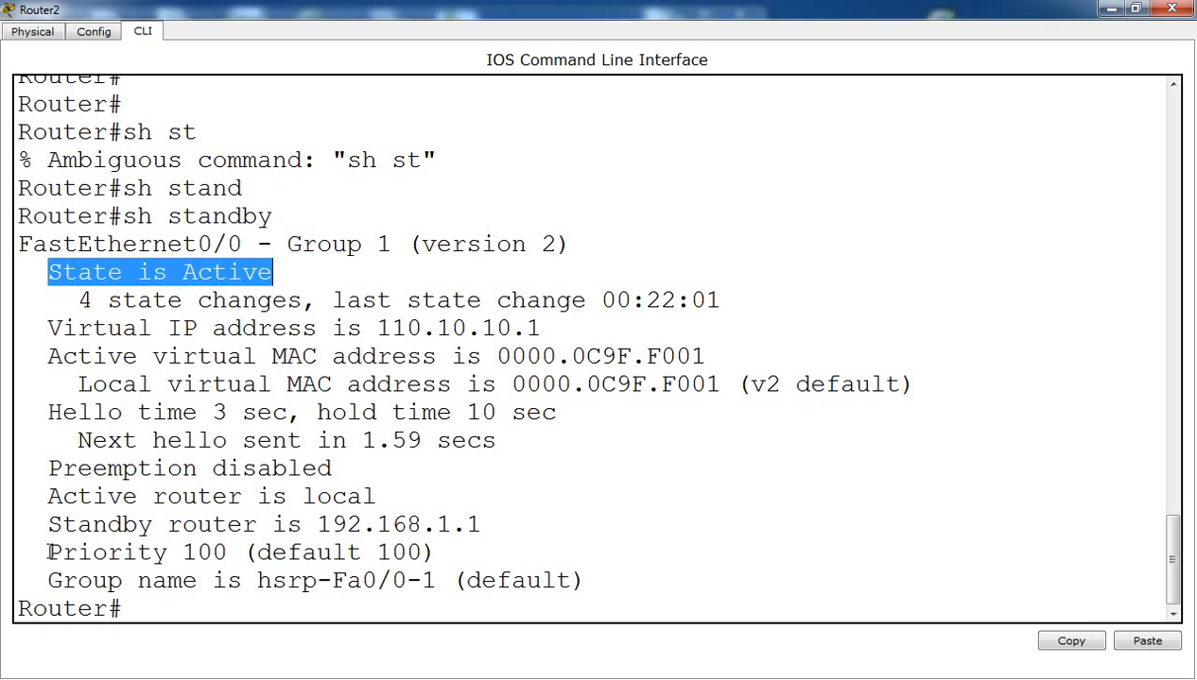
{"action": "left_click_drag", "start_coordinate": [49, 553], "coordinate": [442, 556]}
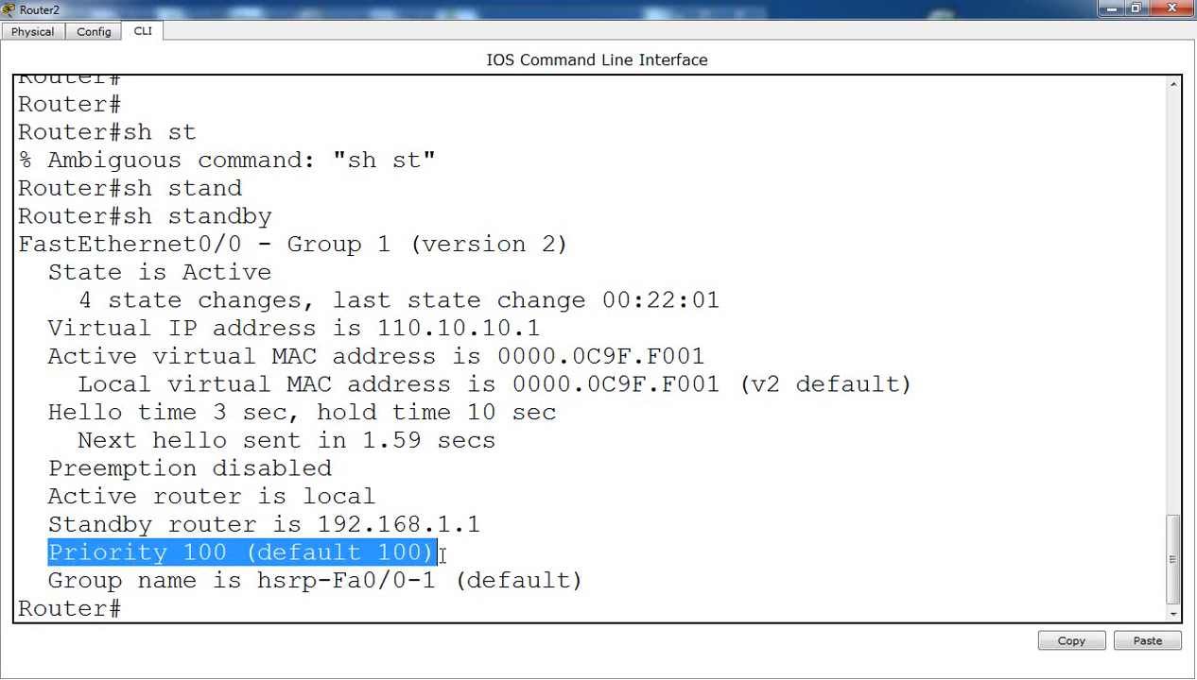
{"action": "left_click", "coordinate": [437, 556]}
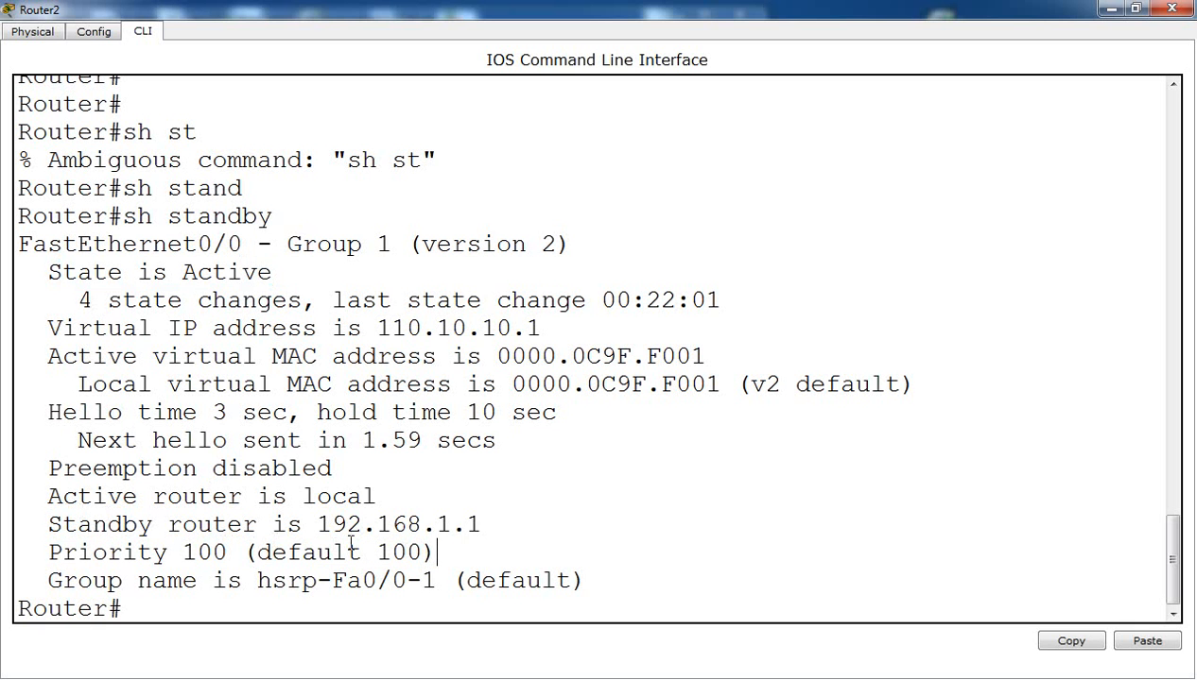
{"action": "left_click_drag", "start_coordinate": [480, 526], "coordinate": [377, 497]}
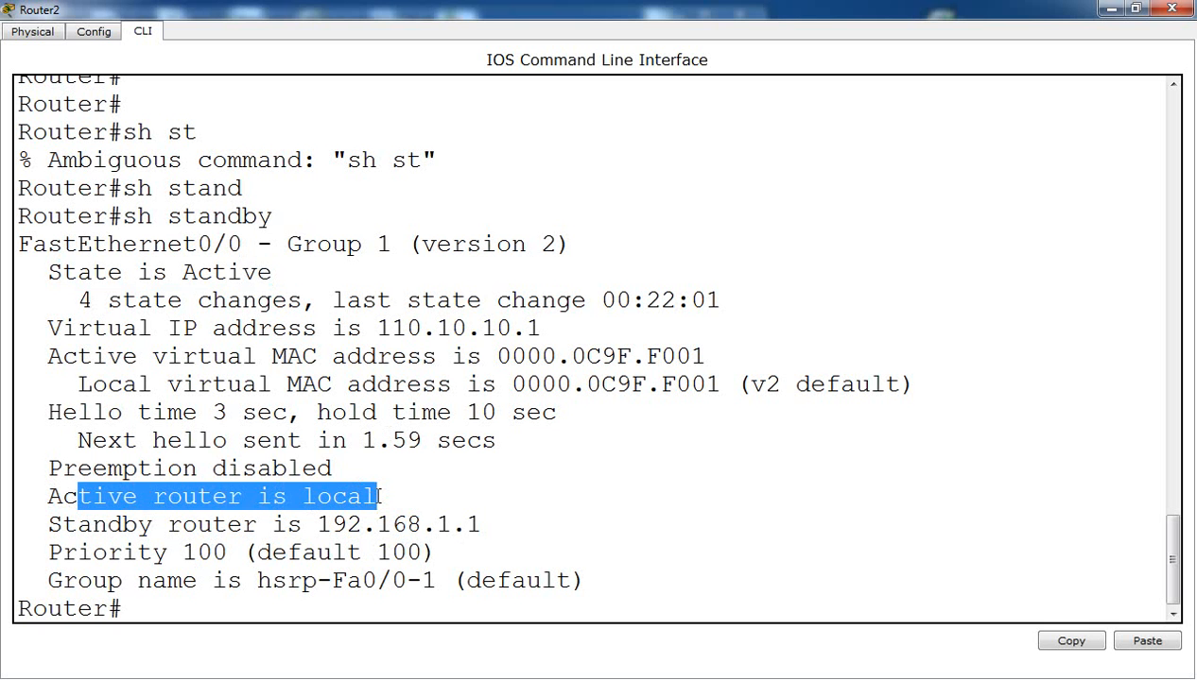
{"action": "left_click", "coordinate": [377, 497]}
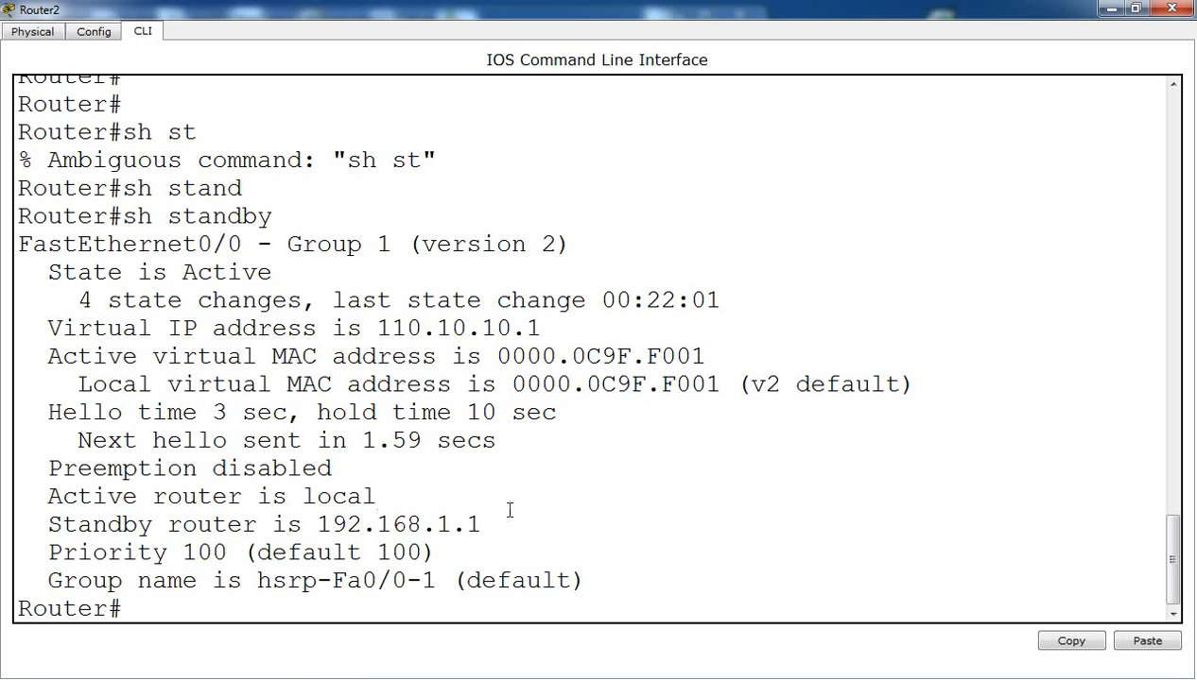
{"action": "left_click", "coordinate": [1108, 9]}
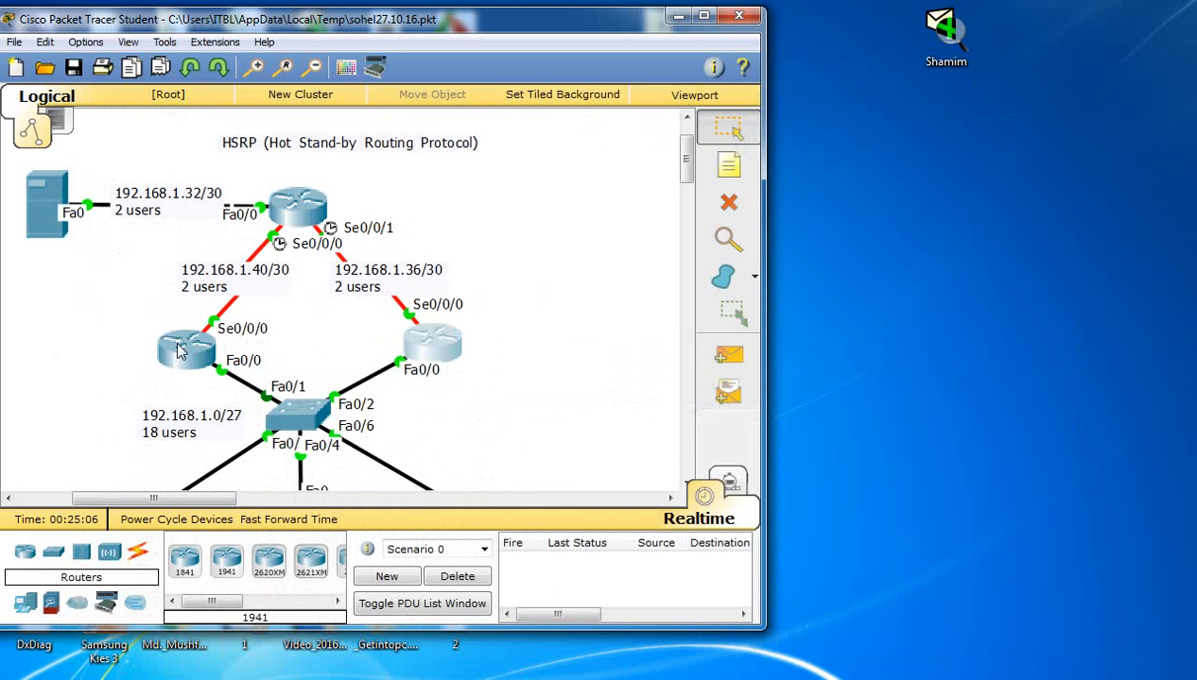
Open Router1's CLI full screen and highlight the Priority and Standby router lines of its standby output.
{"action": "left_click", "coordinate": [177, 344]}
{"action": "double_click", "coordinate": [840, 114]}
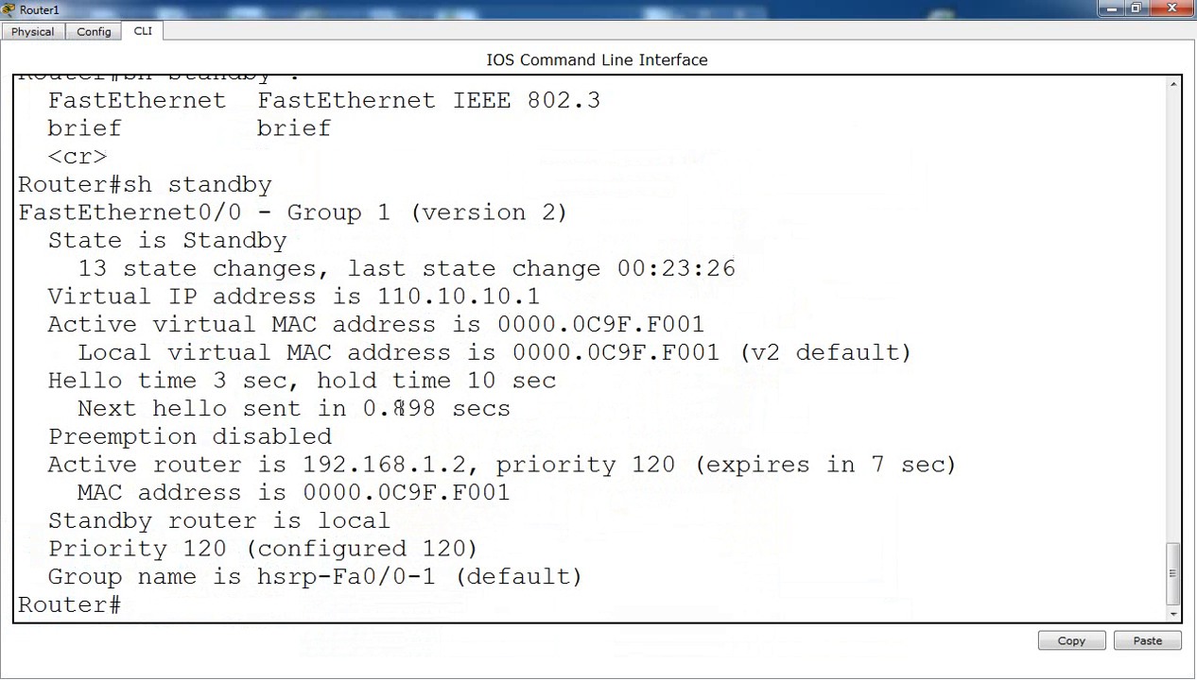
{"action": "left_click_drag", "start_coordinate": [36, 548], "coordinate": [556, 552]}
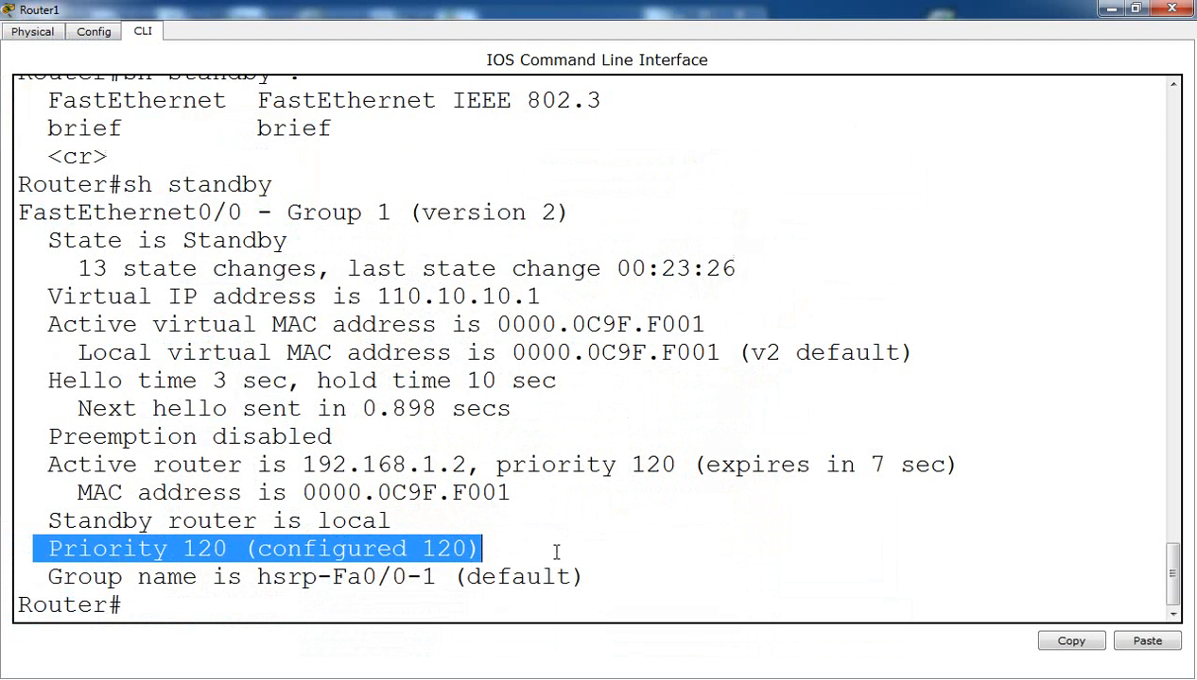
{"action": "left_click", "coordinate": [493, 548]}
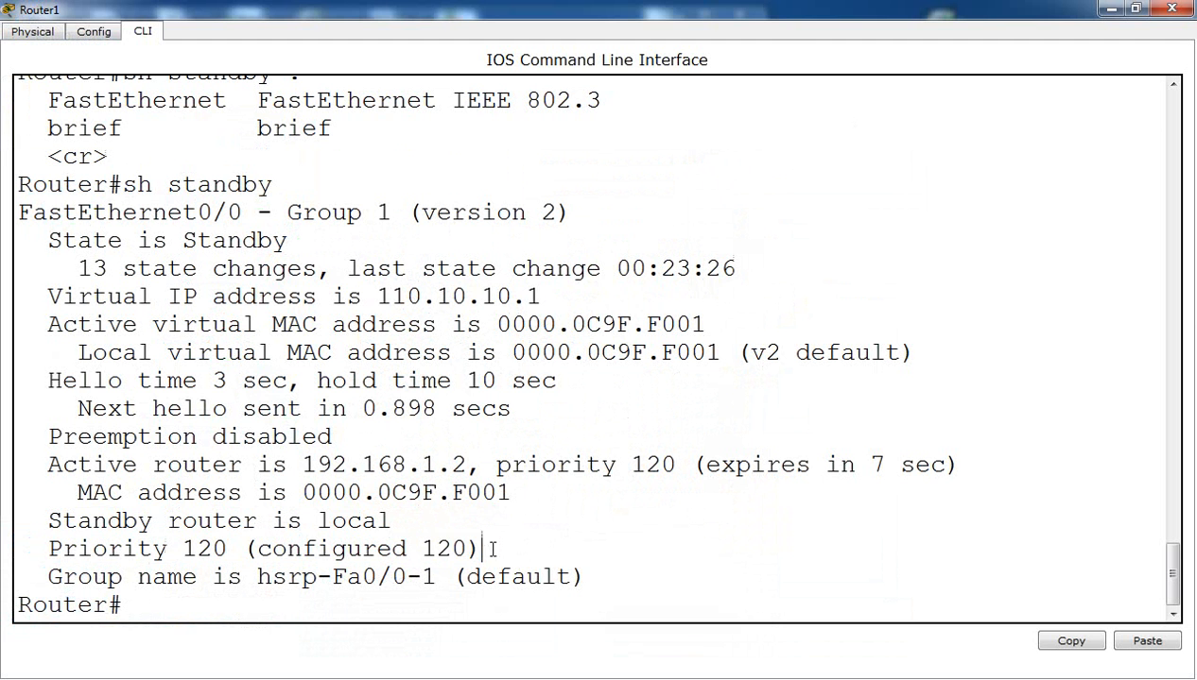
{"action": "left_click_drag", "start_coordinate": [493, 548], "coordinate": [48, 520]}
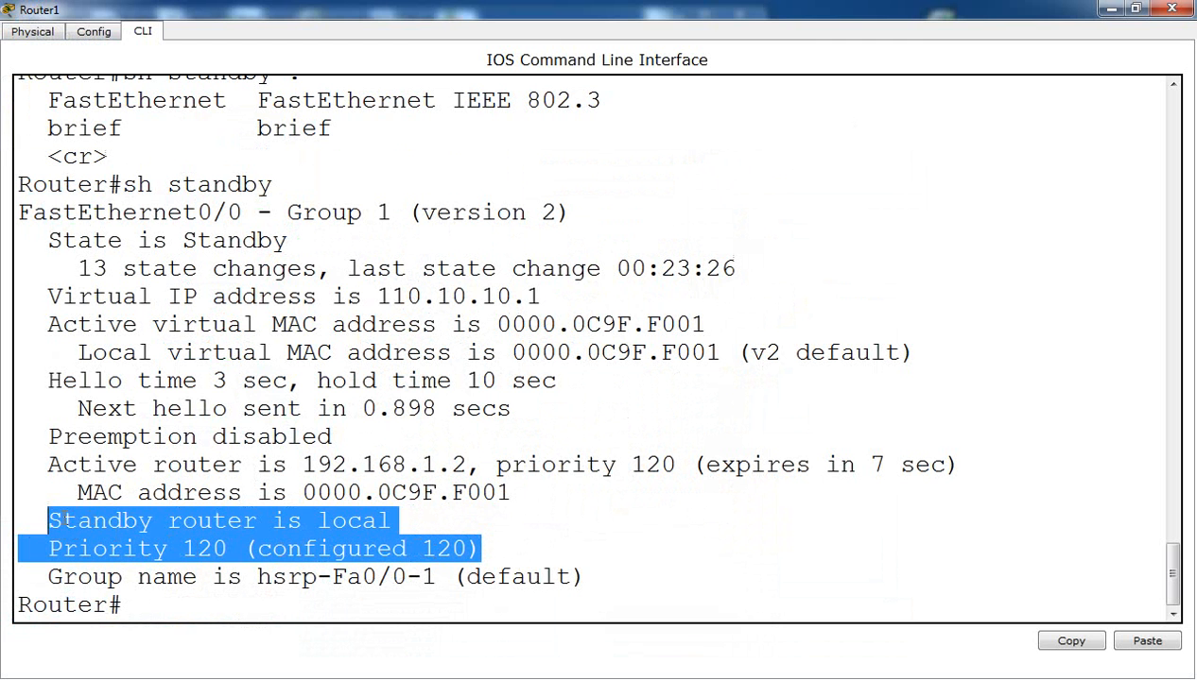
{"action": "left_click", "coordinate": [397, 521]}
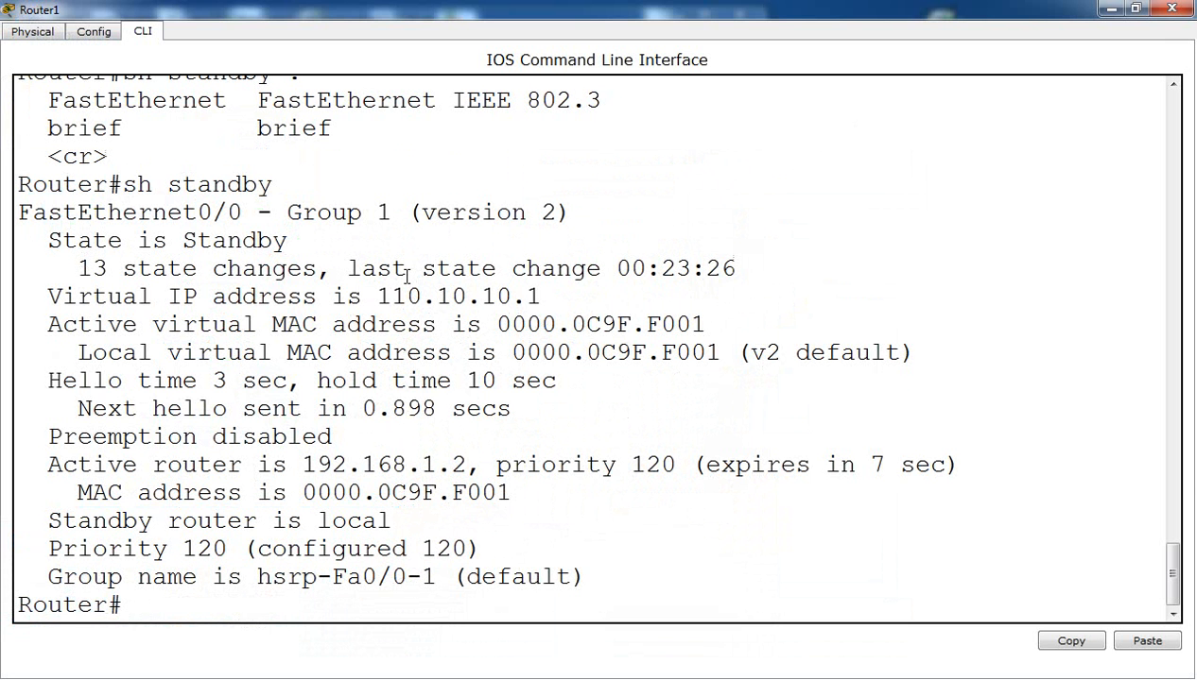
Highlight the standby 1 priority 120 command entered earlier in Router1's CLI and return to the current prompt.
{"action": "scroll", "coordinate": [407, 276], "scroll_direction": "up", "scroll_amount": 3}
{"action": "scroll", "coordinate": [407, 276], "scroll_direction": "up", "scroll_amount": 1}
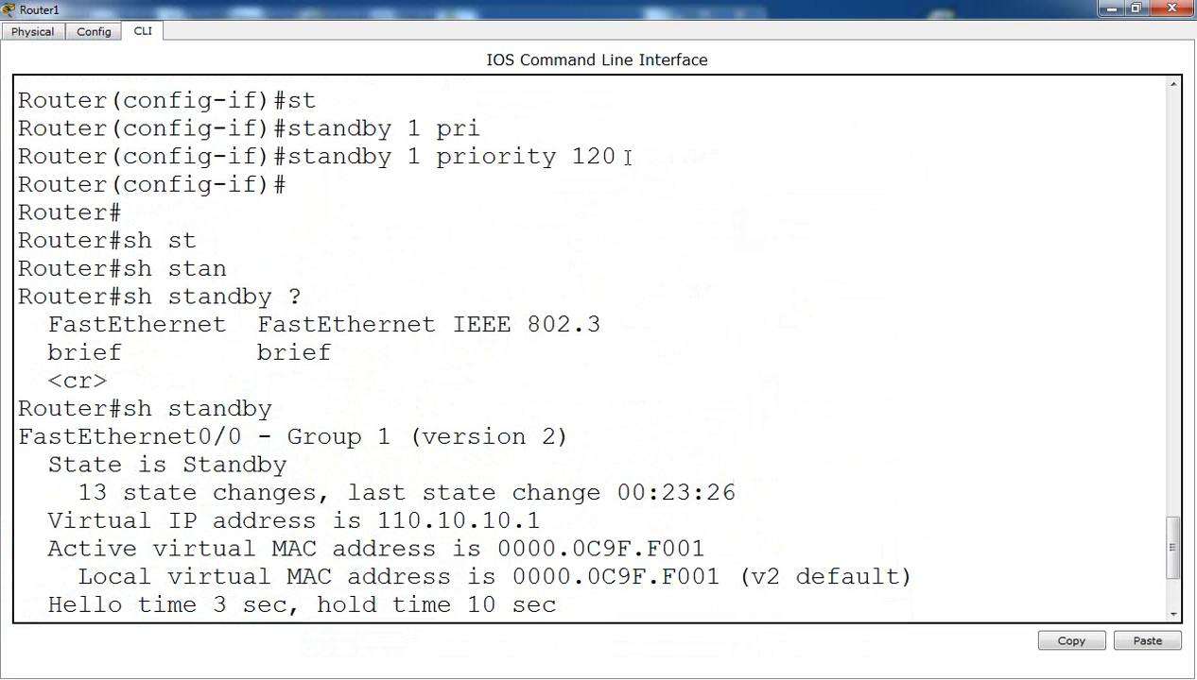
{"action": "left_click_drag", "start_coordinate": [627, 156], "coordinate": [288, 156]}
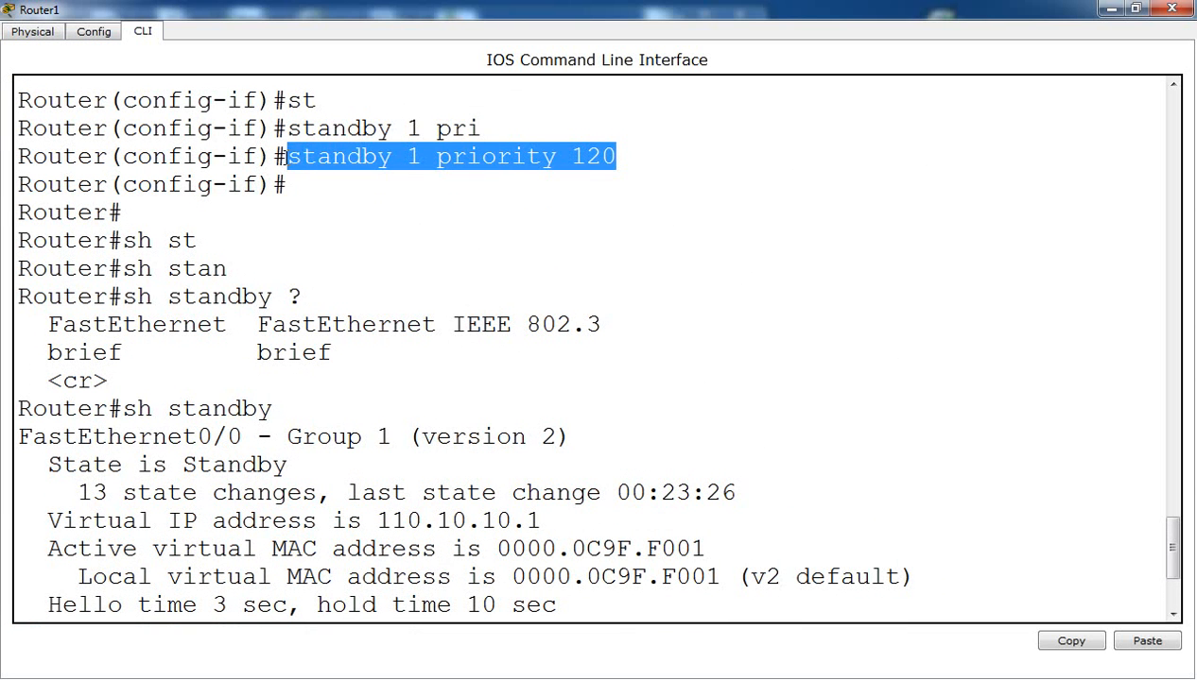
{"action": "left_click", "coordinate": [288, 156]}
{"action": "scroll", "coordinate": [470, 370], "scroll_direction": "down", "scroll_amount": 4}
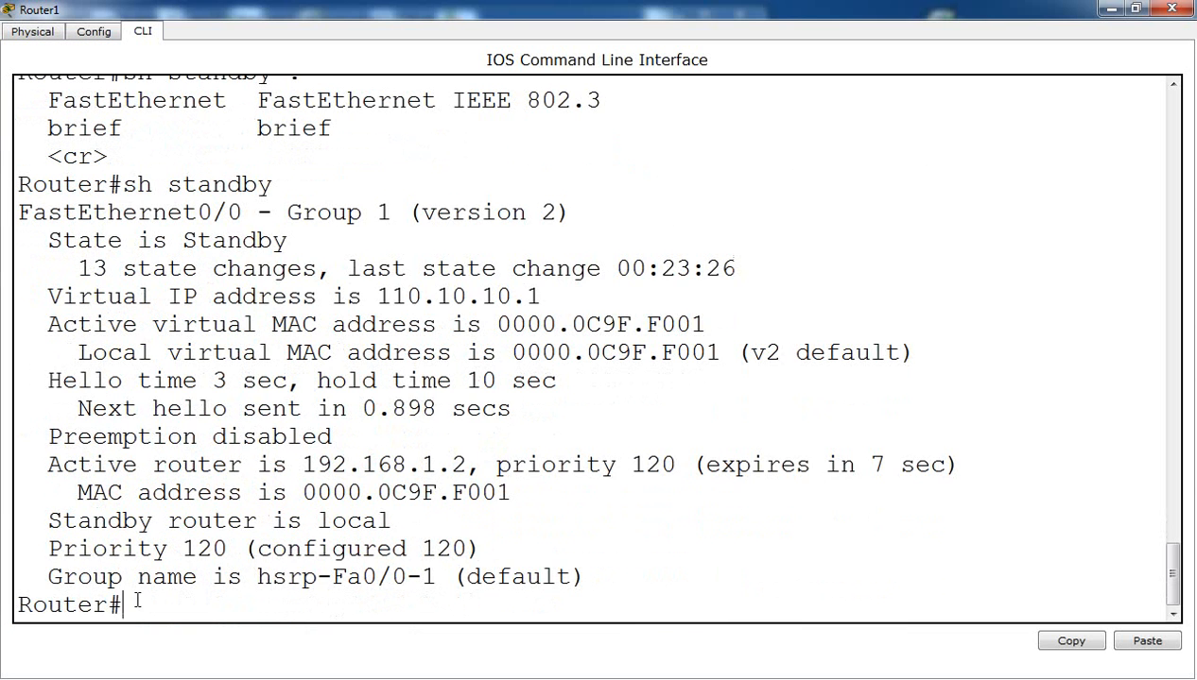
Enter global configuration mode on Router1 with conf t.
{"action": "type", "text": "conf t"}
{"action": "key", "text": "Return"}
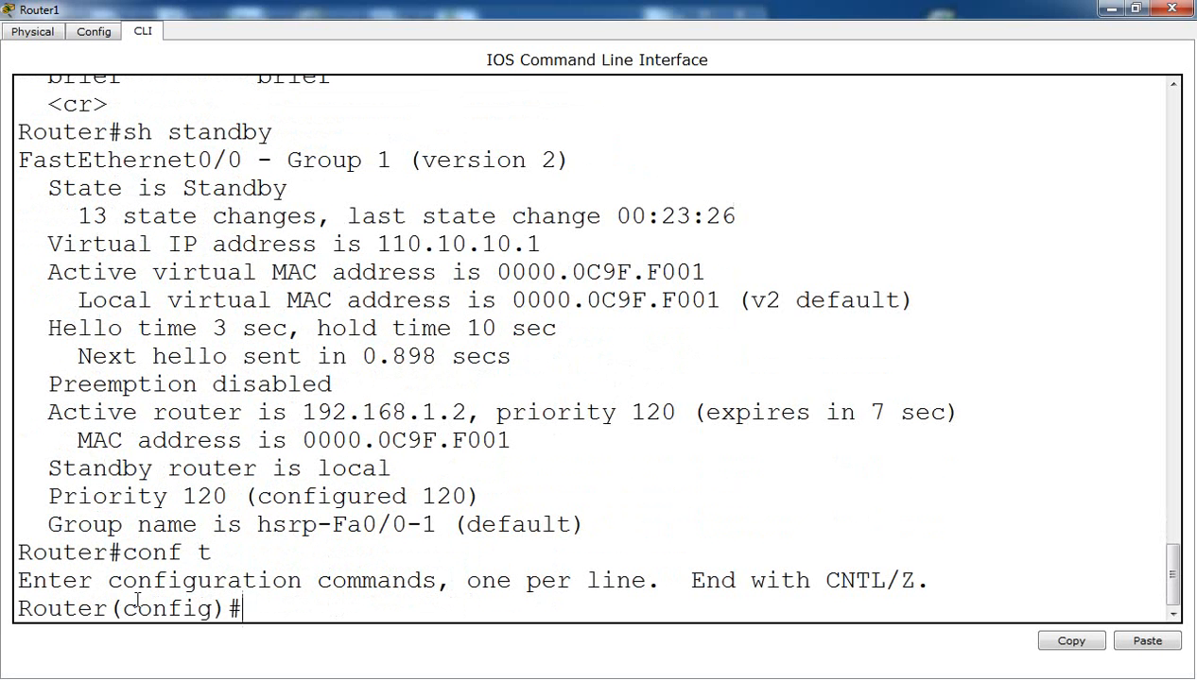
{"action": "type", "text": "st"}
{"action": "key", "text": "Tab"}
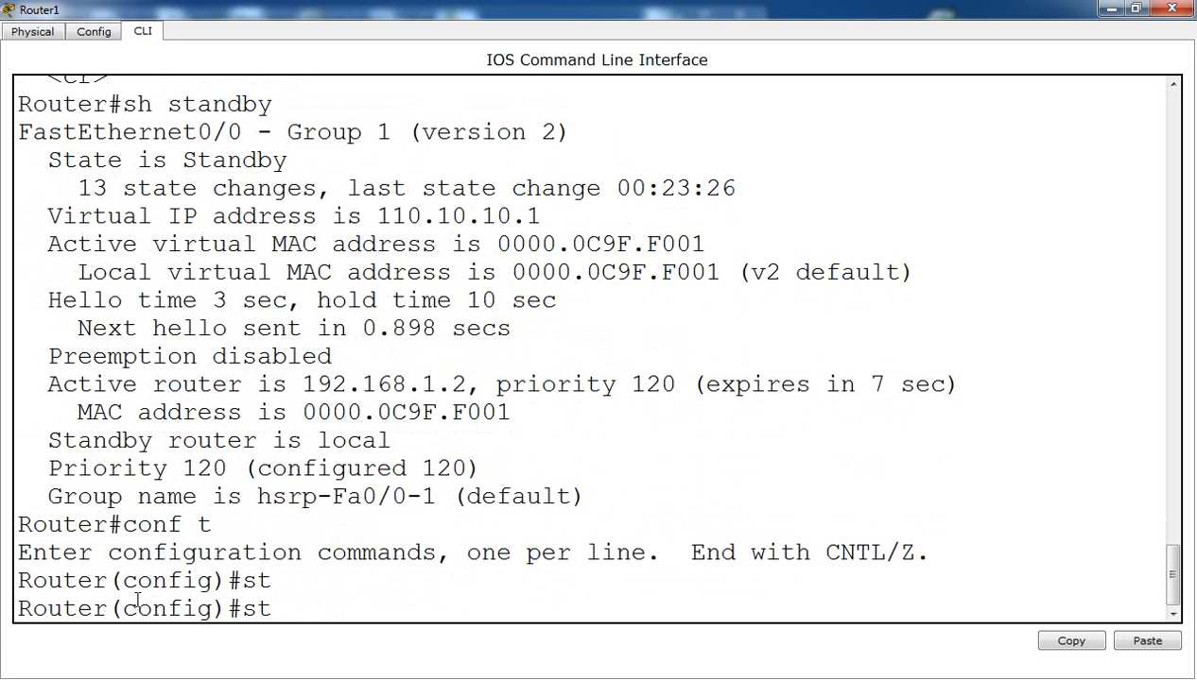
{"action": "type", "text": "an"}
{"action": "key", "text": "Tab"}
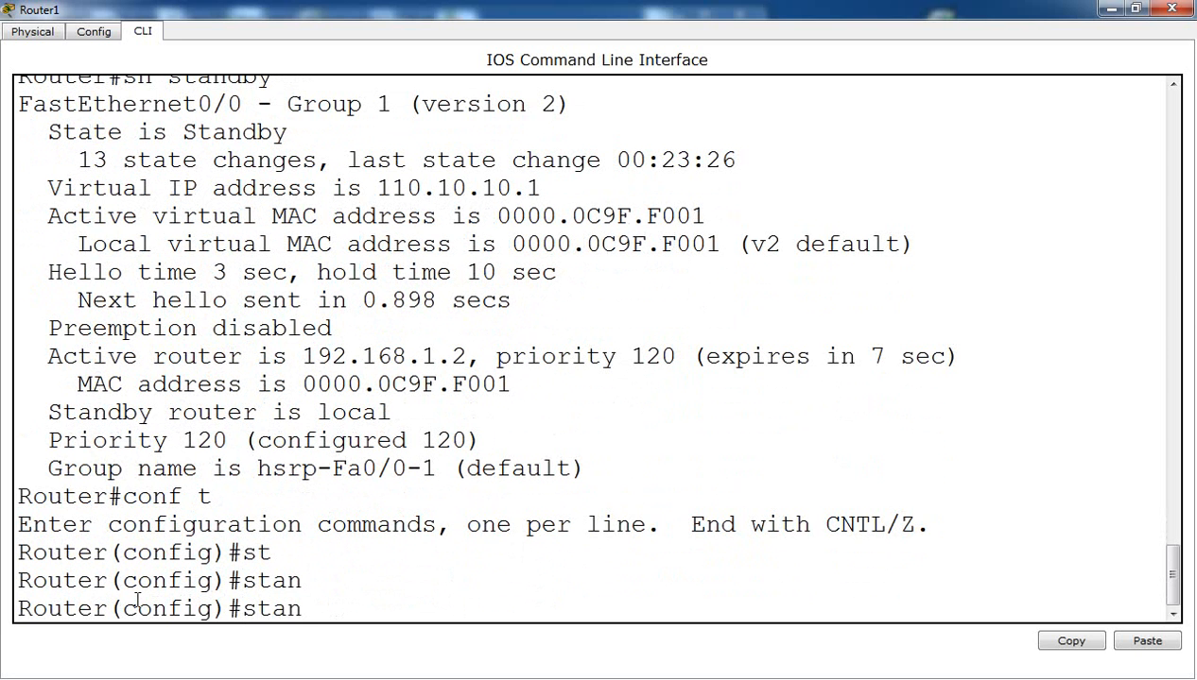
{"action": "key", "text": "BackSpace"}
{"action": "key", "text": "BackSpace"}
{"action": "key", "text": "BackSpace"}
{"action": "key", "text": "BackSpace"}
Enter configuration of interface f0/0 on Router1 and enable HSRP preemption for group 1 with standby 1 preempt.
{"action": "type", "text": "int f0/0"}
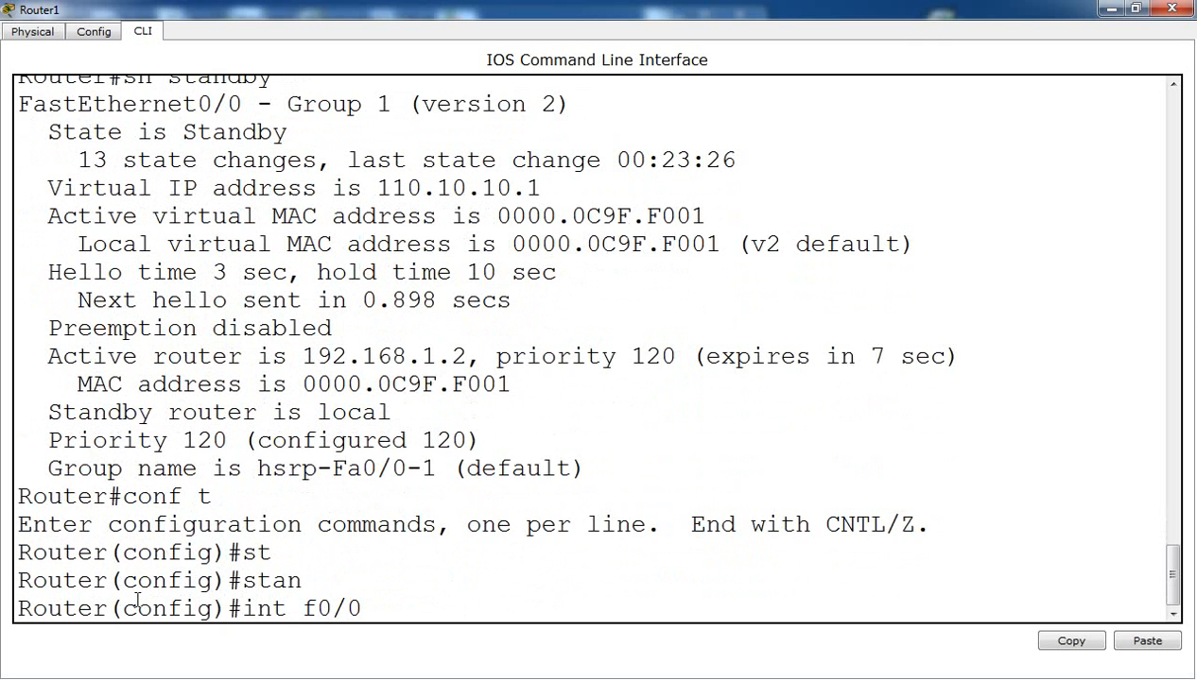
{"action": "key", "text": "Return"}
{"action": "key", "text": "Tab"}
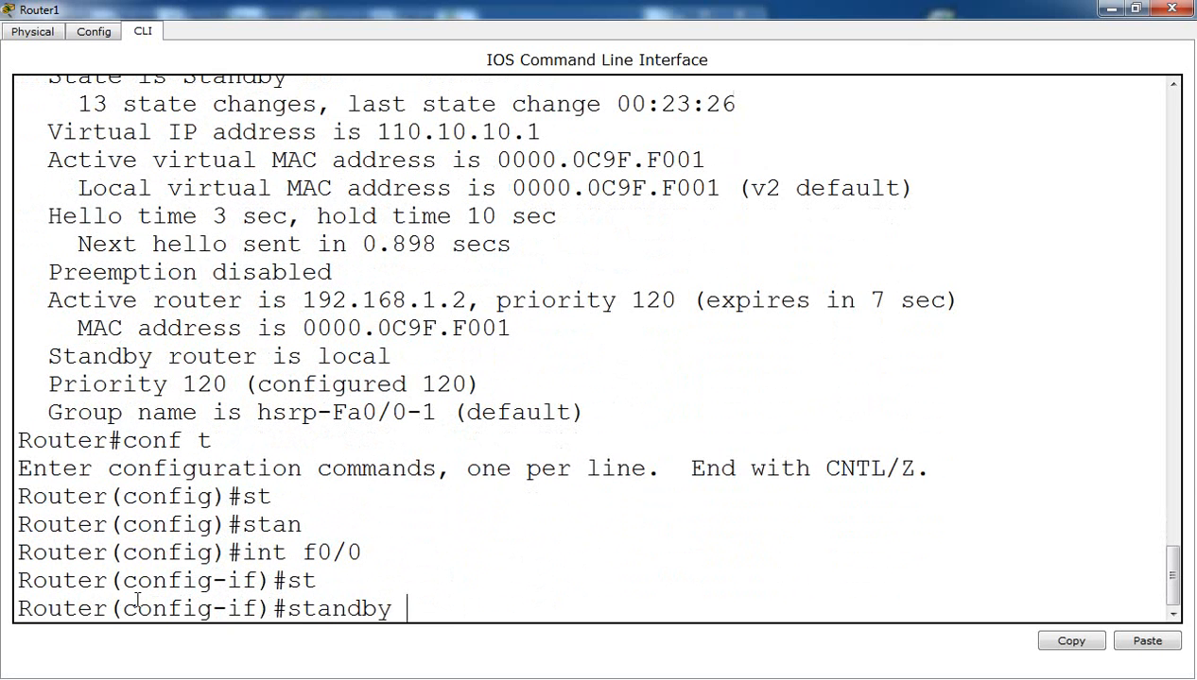
{"action": "type", "text": "1 pree"}
{"action": "key", "text": "Tab"}
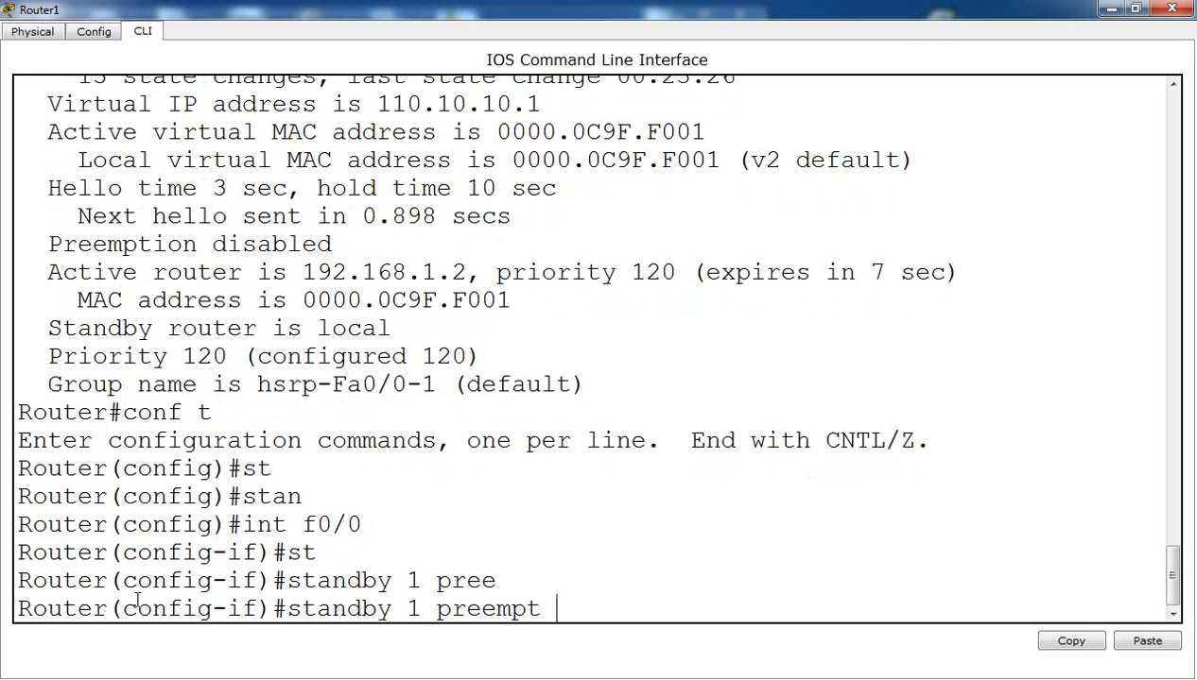
{"action": "key", "text": "Return"}
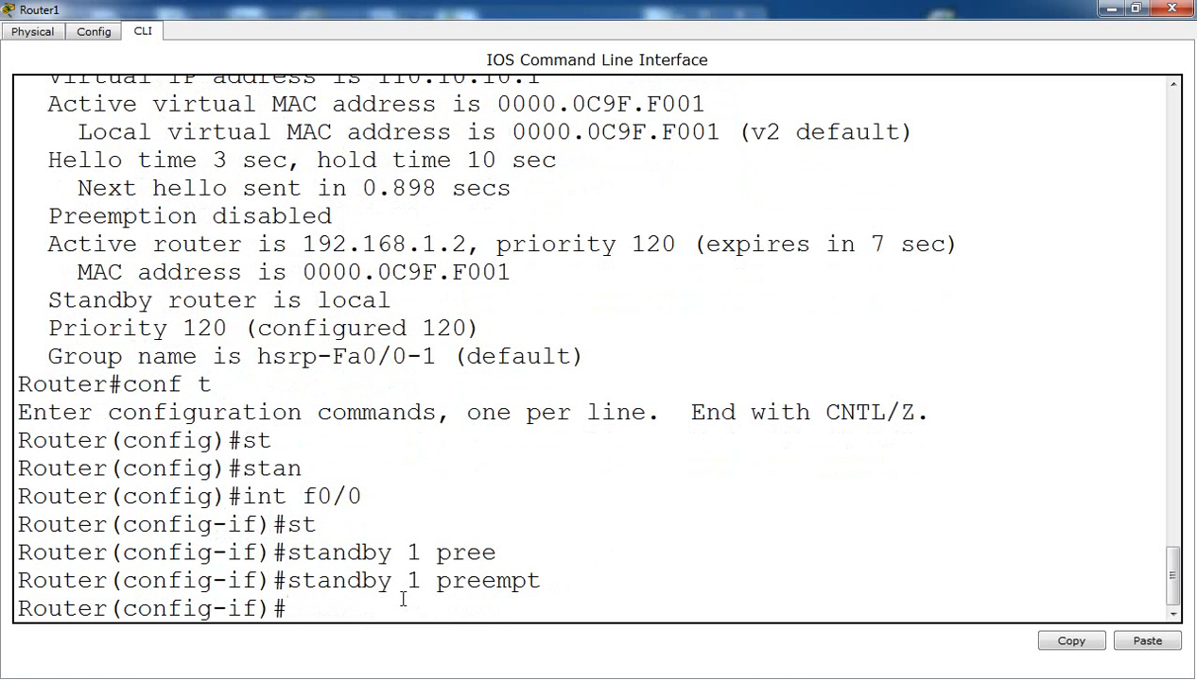
Return Router1 to privileged EXEC mode and rerun sh standby to check its HSRP details.
{"action": "key", "text": "ctrl+c"}
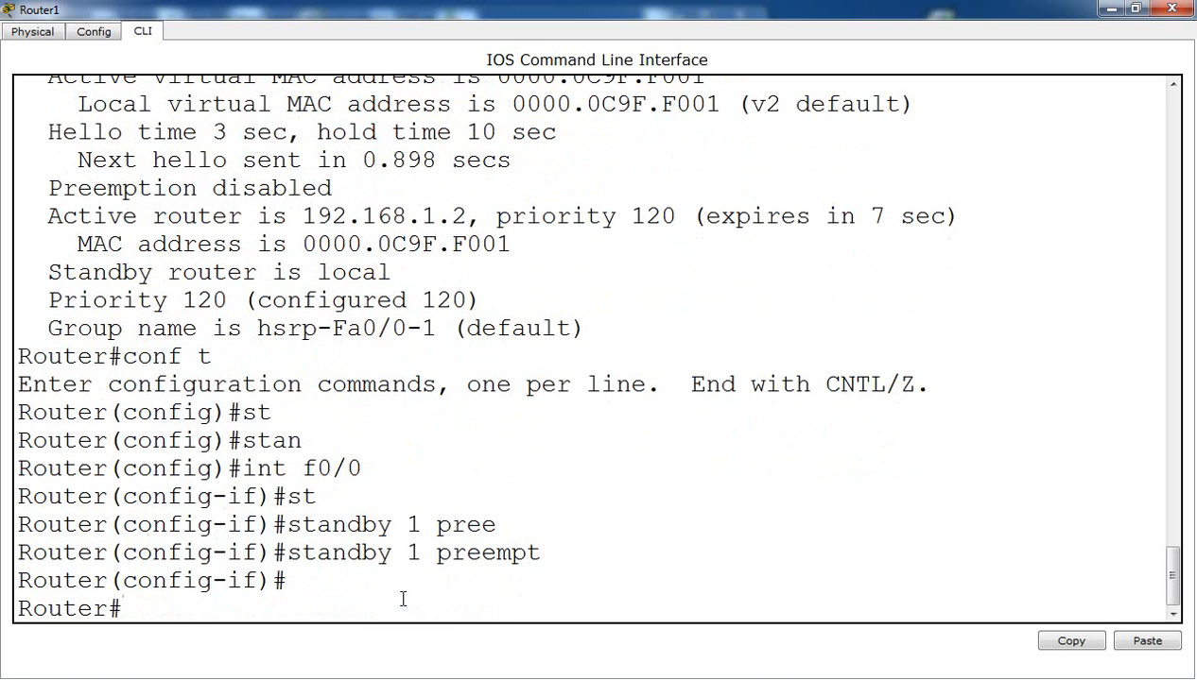
{"action": "key", "text": "Up"}
{"action": "key", "text": "Up"}
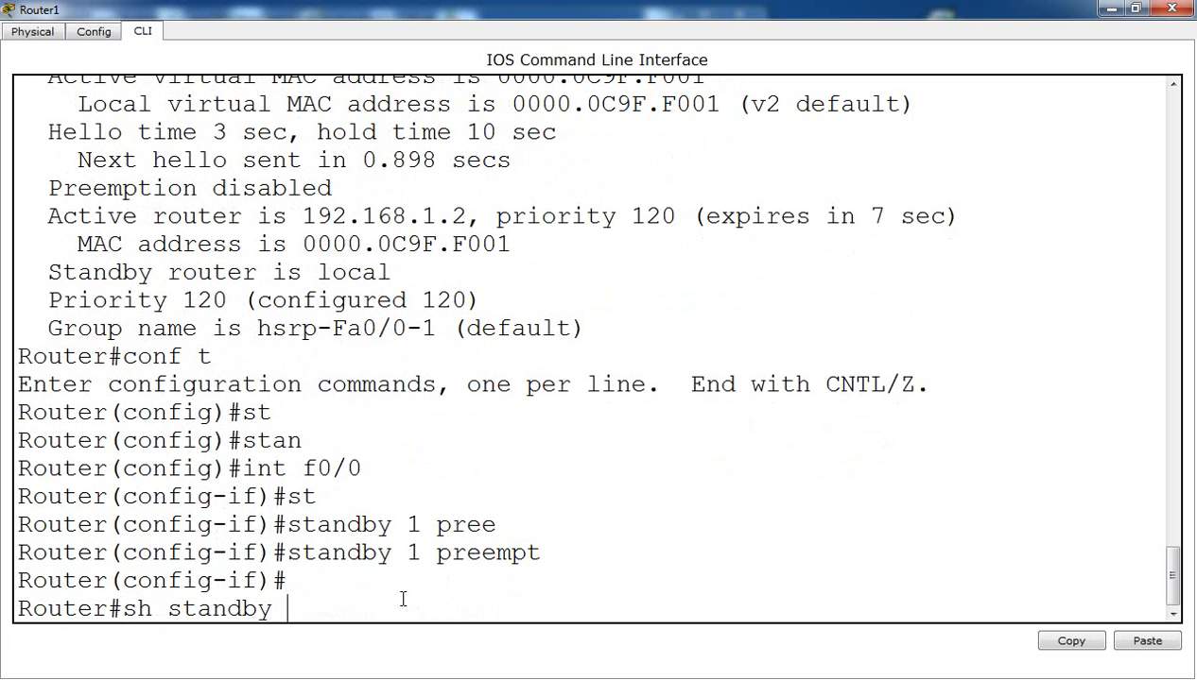
{"action": "key", "text": "Return"}
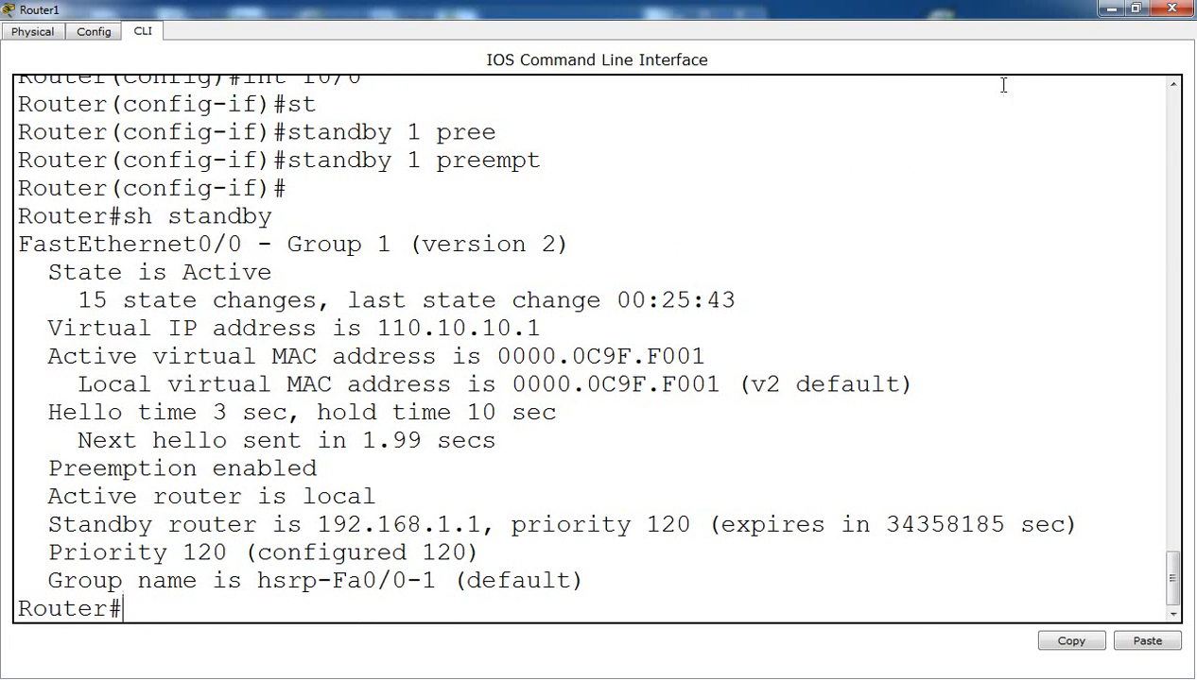
Minimize and reopen Router1's CLI, and highlight the State line of the latest standby output.
{"action": "left_click", "coordinate": [1104, 11]}
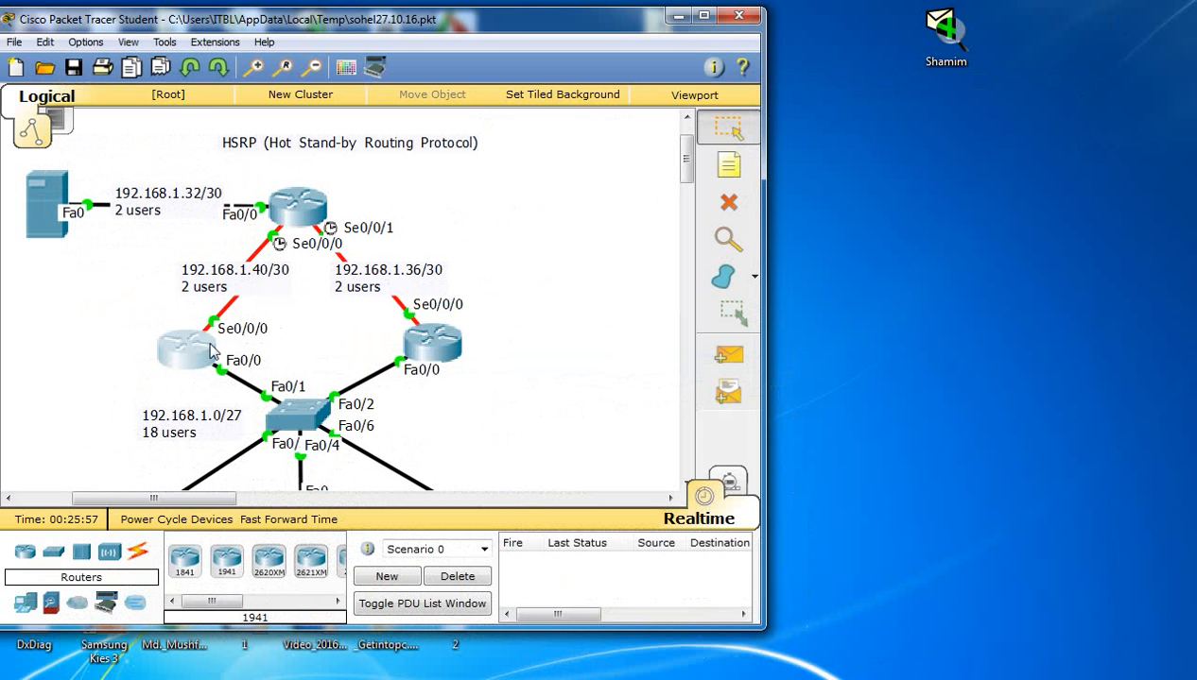
{"action": "left_click", "coordinate": [189, 352]}
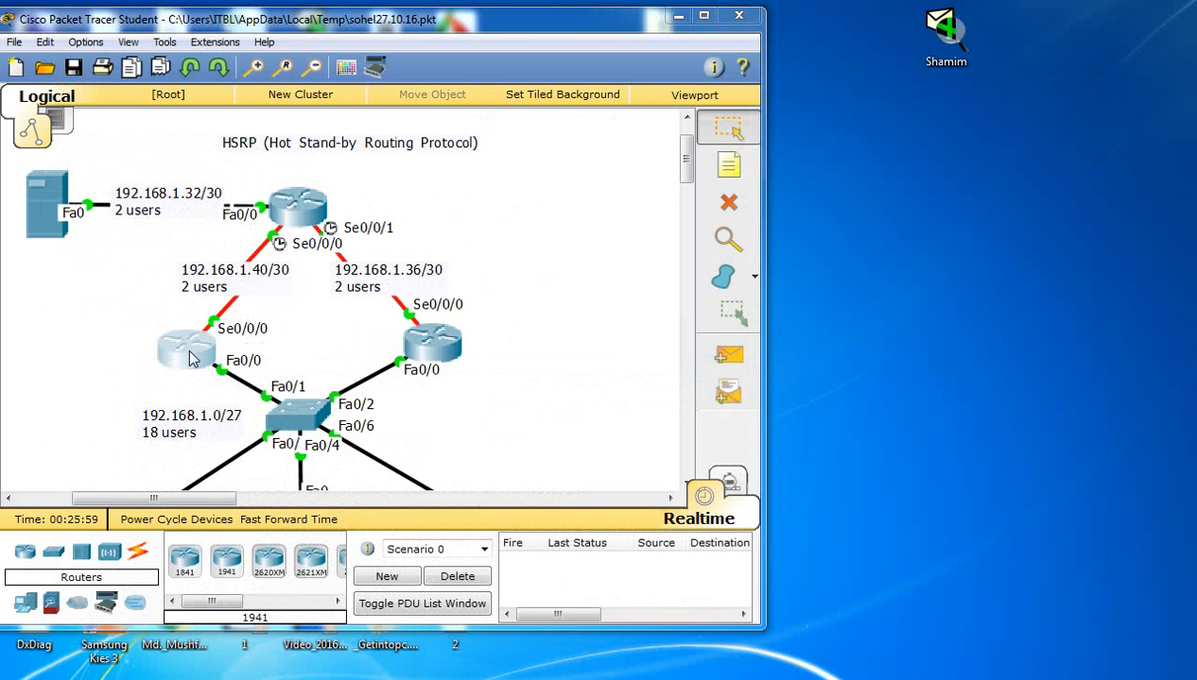
{"action": "left_click", "coordinate": [845, 121]}
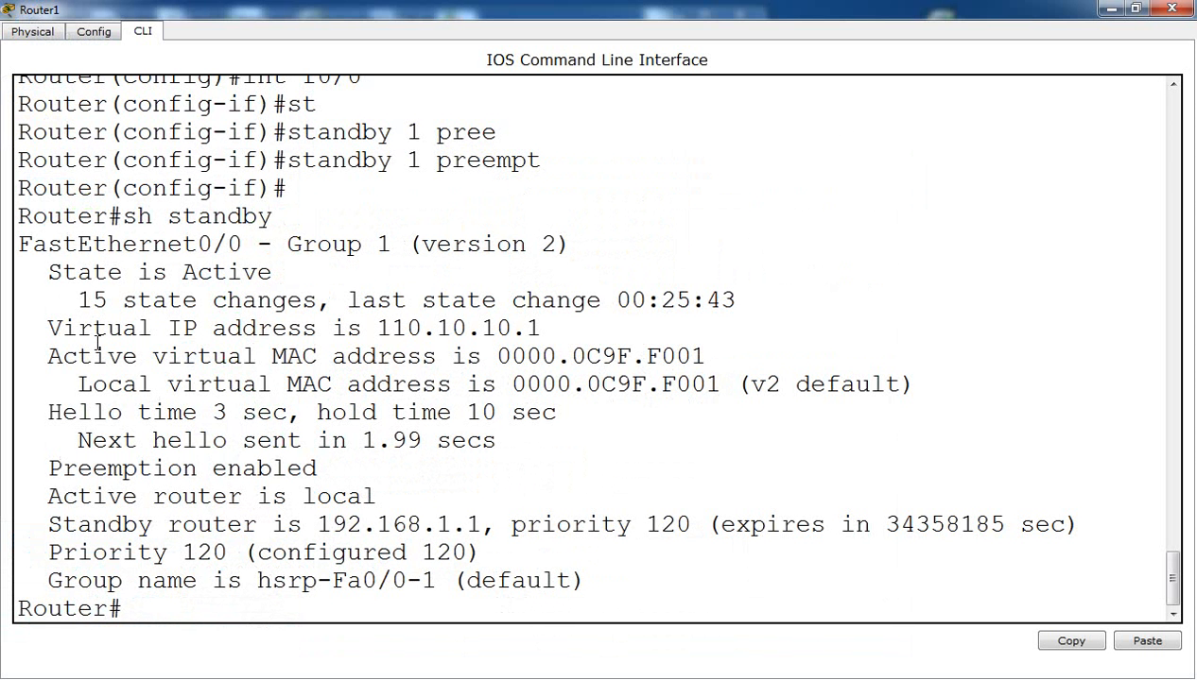
{"action": "left_click_drag", "start_coordinate": [47, 272], "coordinate": [270, 258]}
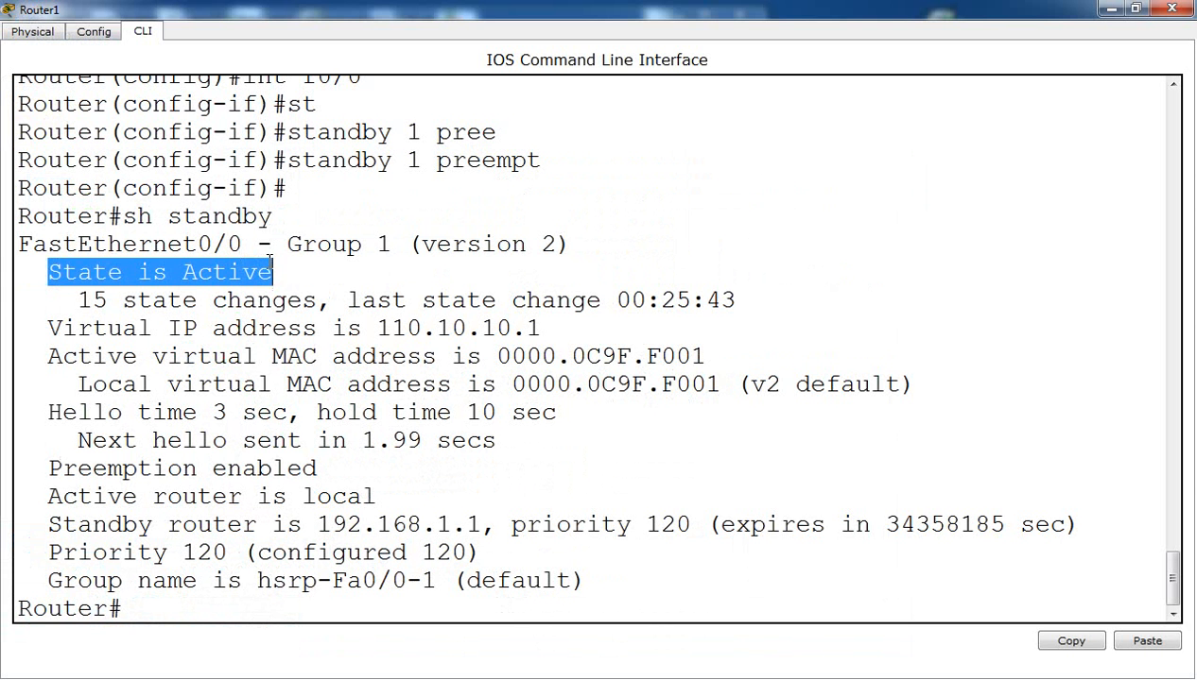
{"action": "left_click", "coordinate": [274, 281]}
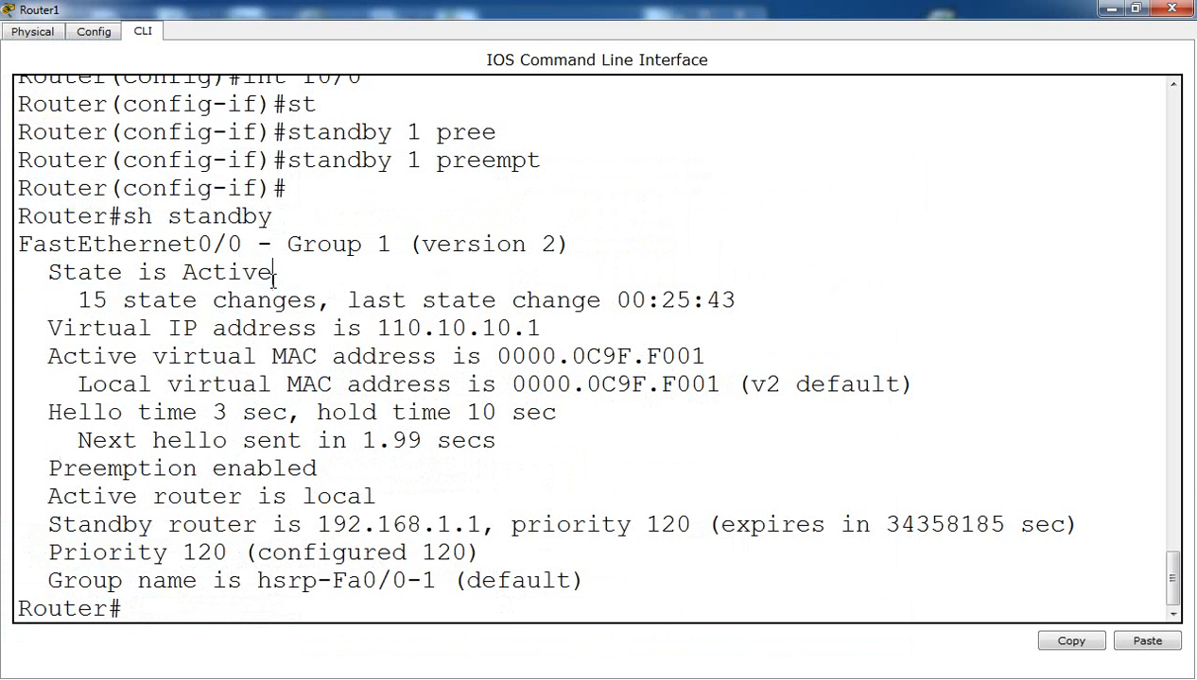
Highlight the State line in Router1's earlier sh standby output from before preemption and compare it with the latest output.
{"action": "scroll", "coordinate": [281, 271], "scroll_direction": "up", "scroll_amount": 6}
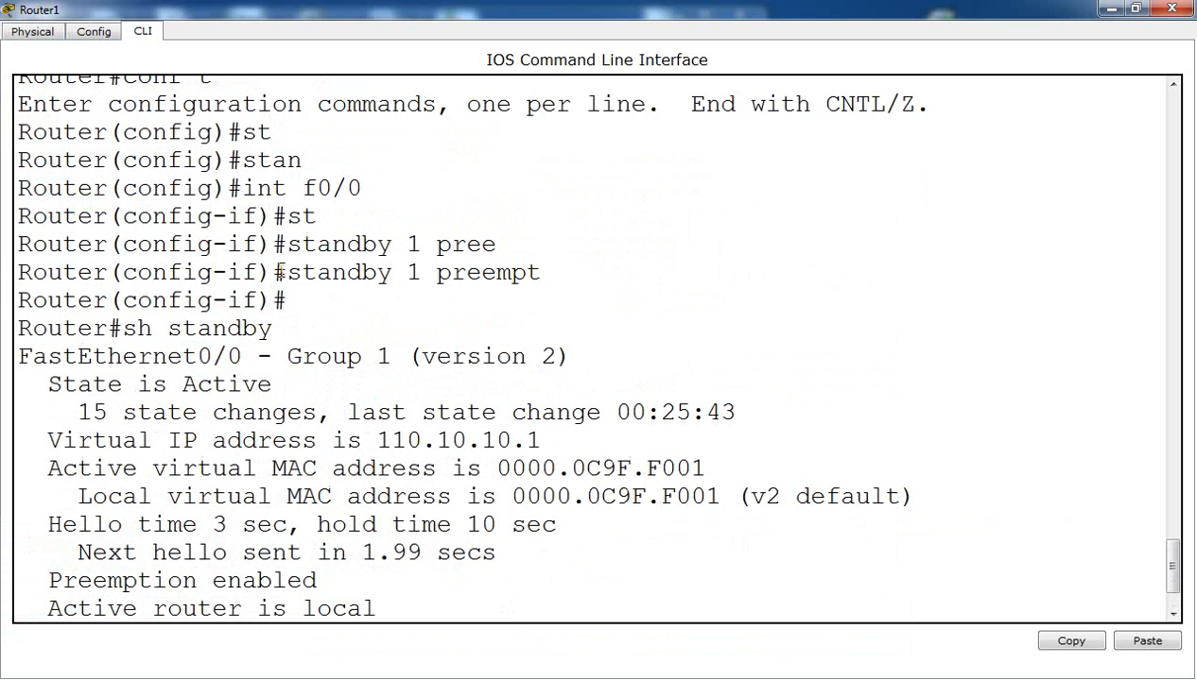
{"action": "scroll", "coordinate": [281, 271], "scroll_direction": "up", "scroll_amount": 1}
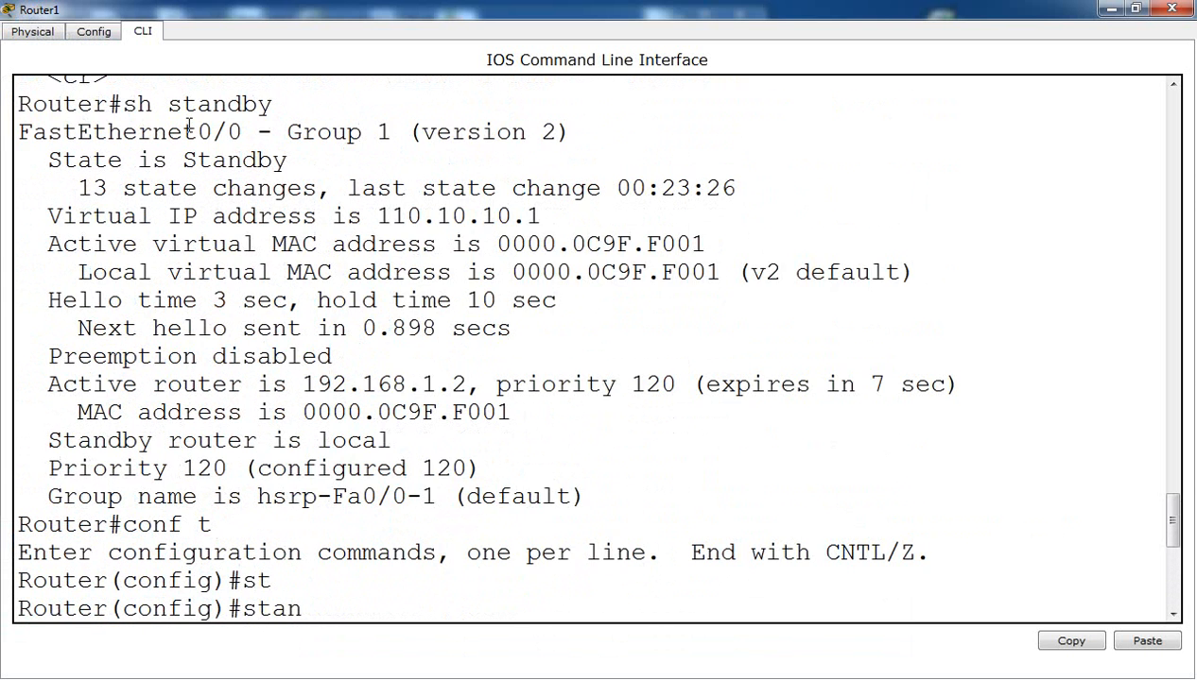
{"action": "left_click_drag", "start_coordinate": [48, 161], "coordinate": [303, 172]}
{"action": "scroll", "coordinate": [303, 172], "scroll_direction": "down", "scroll_amount": 7}
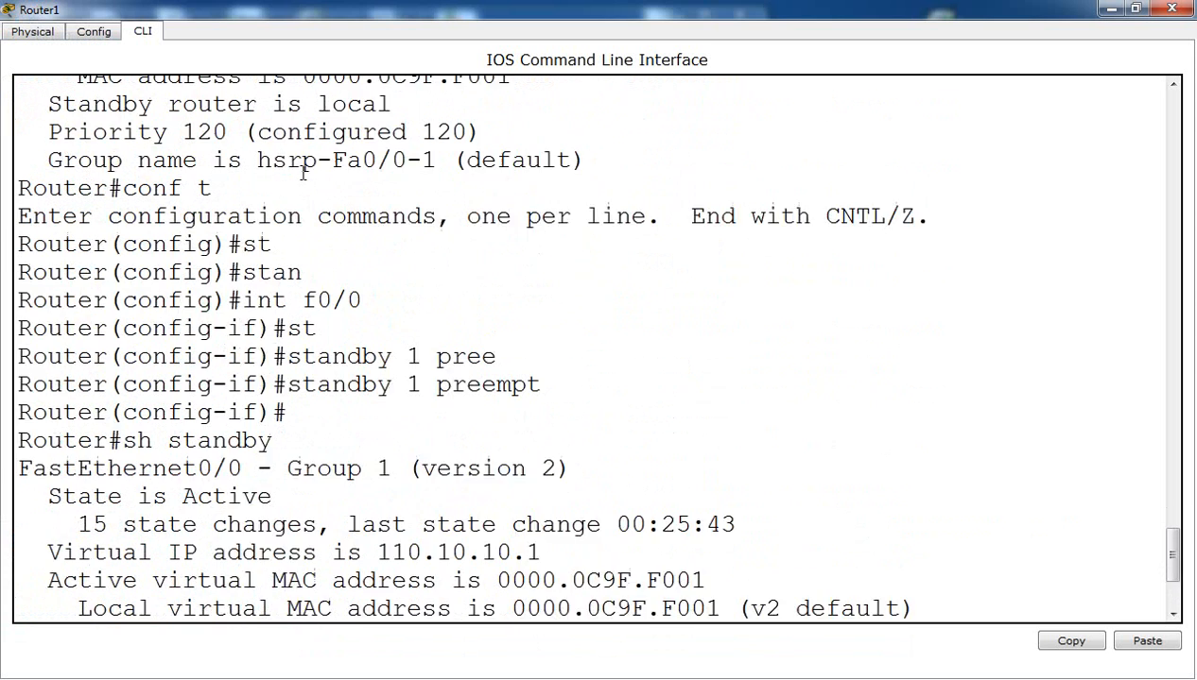
Open Router2's CLI maximized, rerun sh standby, and highlight the State line of the new output.
{"action": "left_click", "coordinate": [1111, 8]}
{"action": "left_click", "coordinate": [444, 342]}
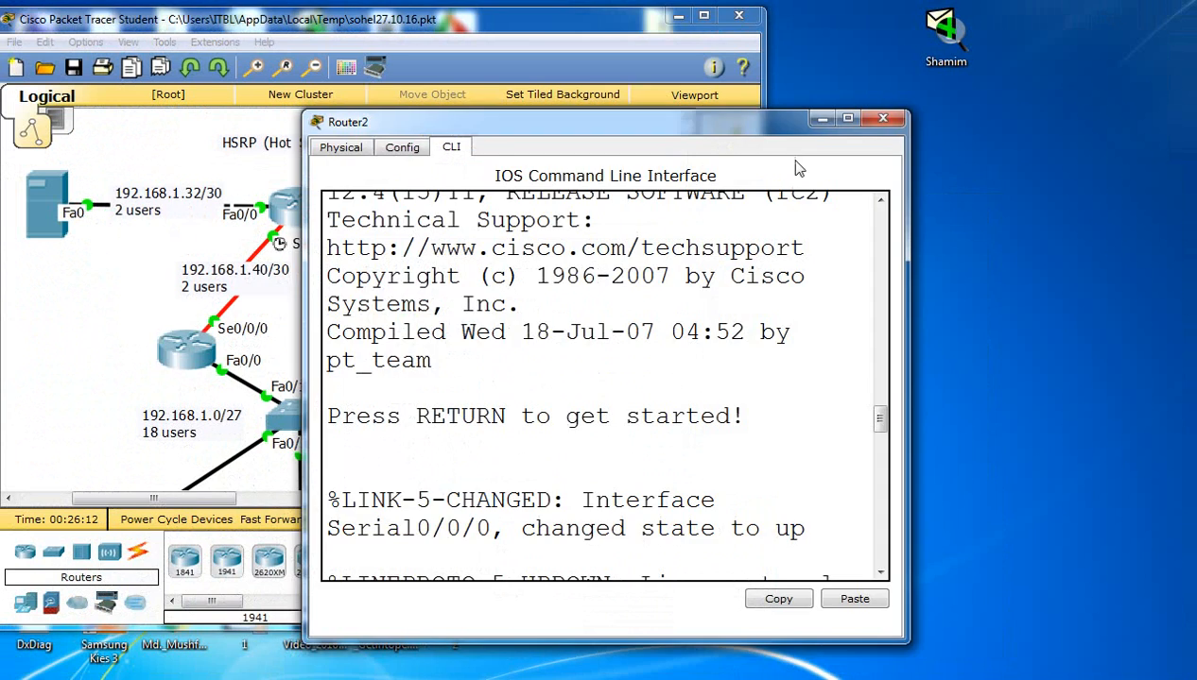
{"action": "double_click", "coordinate": [839, 113]}
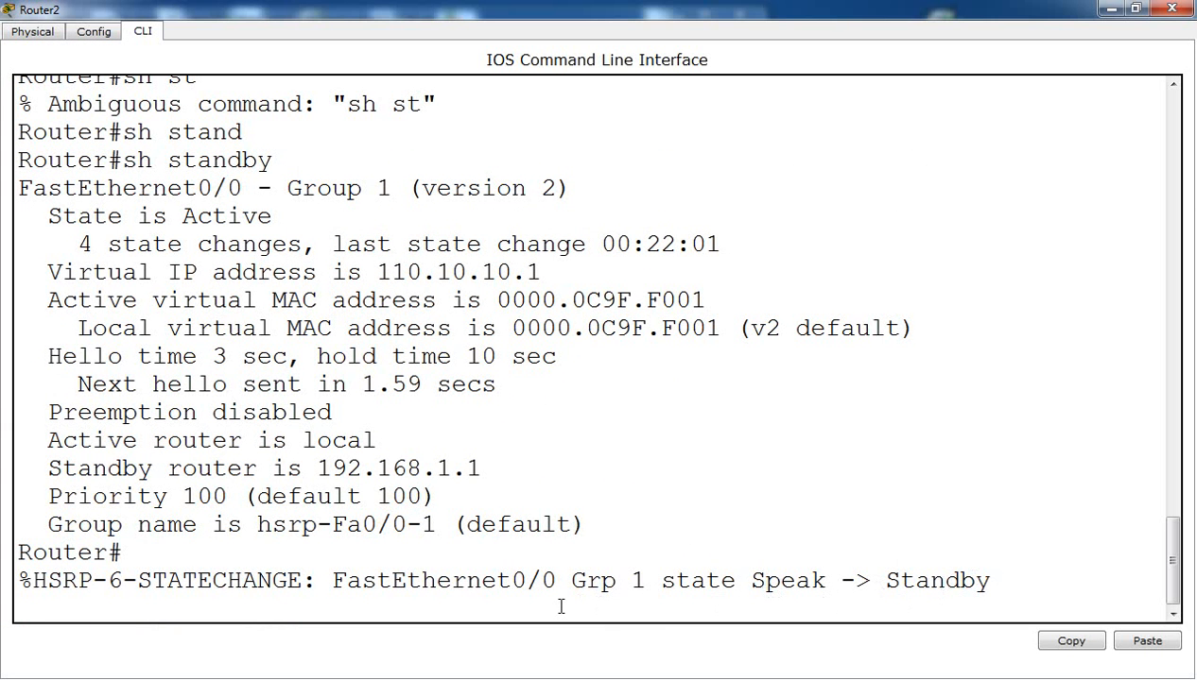
{"action": "key", "text": "Return"}
{"action": "key", "text": "Up"}
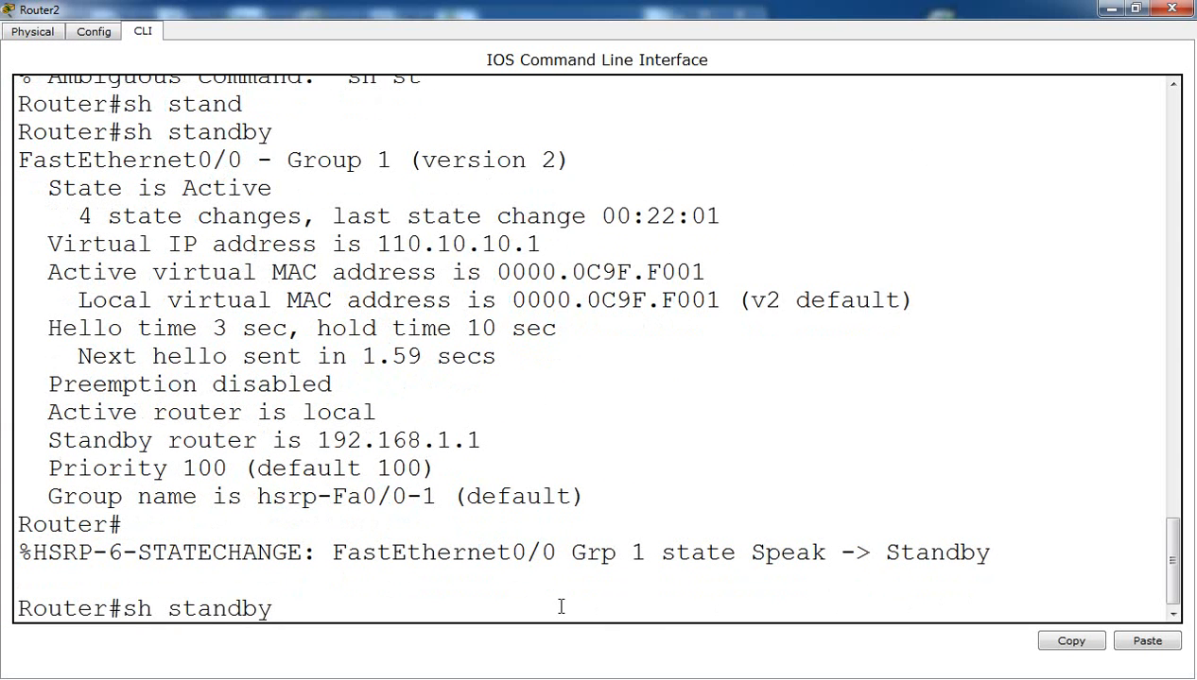
{"action": "key", "text": "Return"}
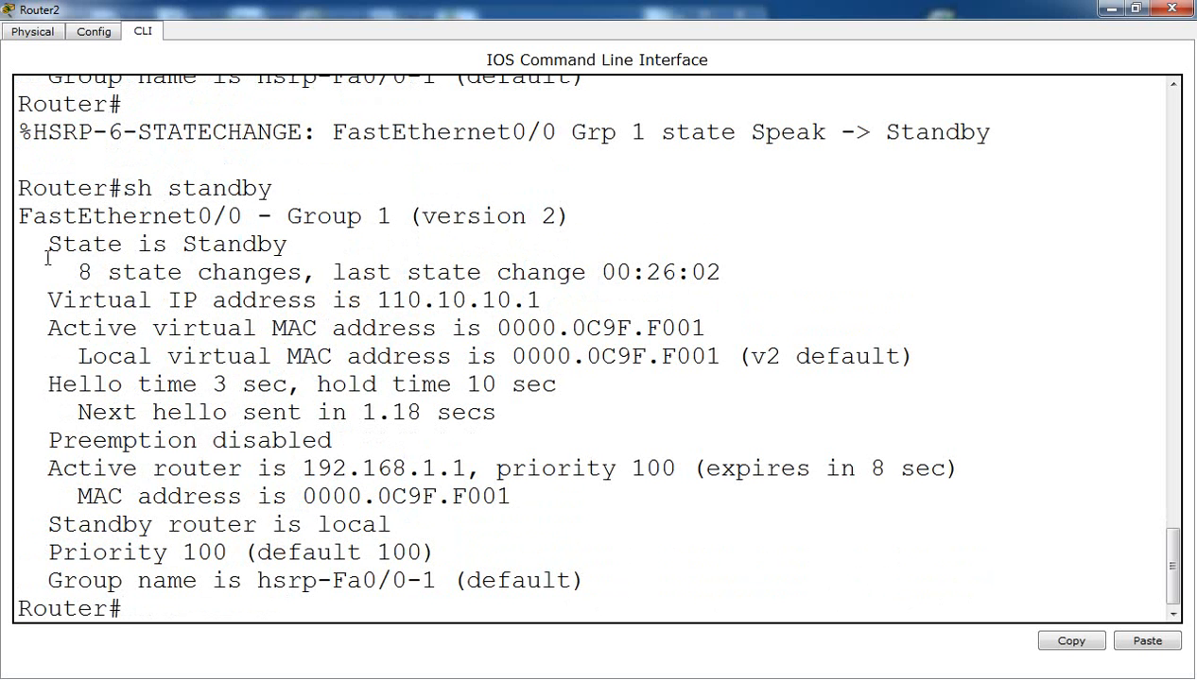
{"action": "left_click_drag", "start_coordinate": [48, 241], "coordinate": [292, 244]}
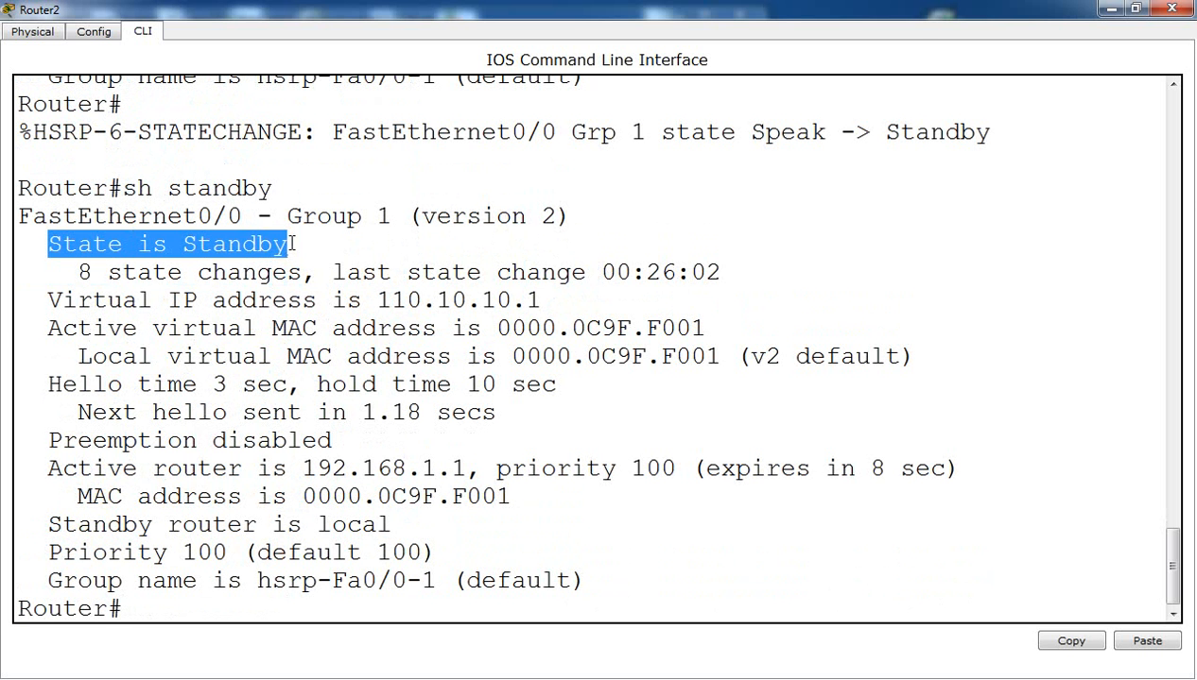
{"action": "left_click", "coordinate": [292, 243]}
Switch to PC0's Command Prompt, rerun tracert 192.168.1.34 to check the path used, and return to the topology.
{"action": "left_click", "coordinate": [1135, 8]}
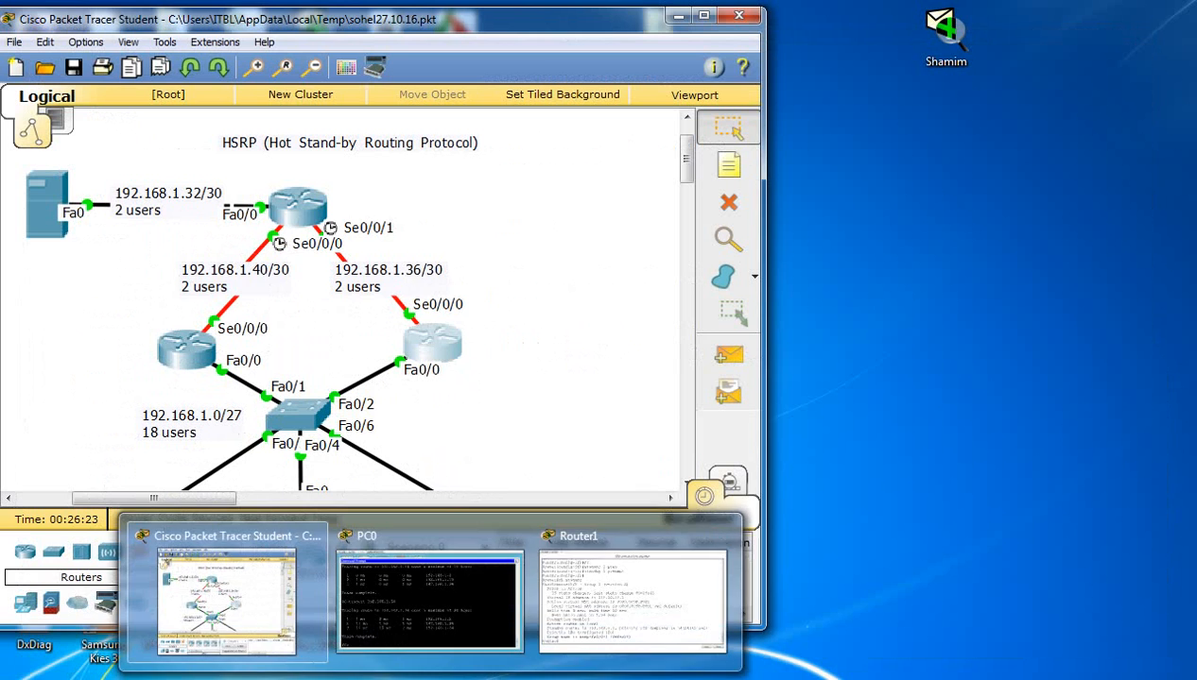
{"action": "left_click", "coordinate": [491, 604]}
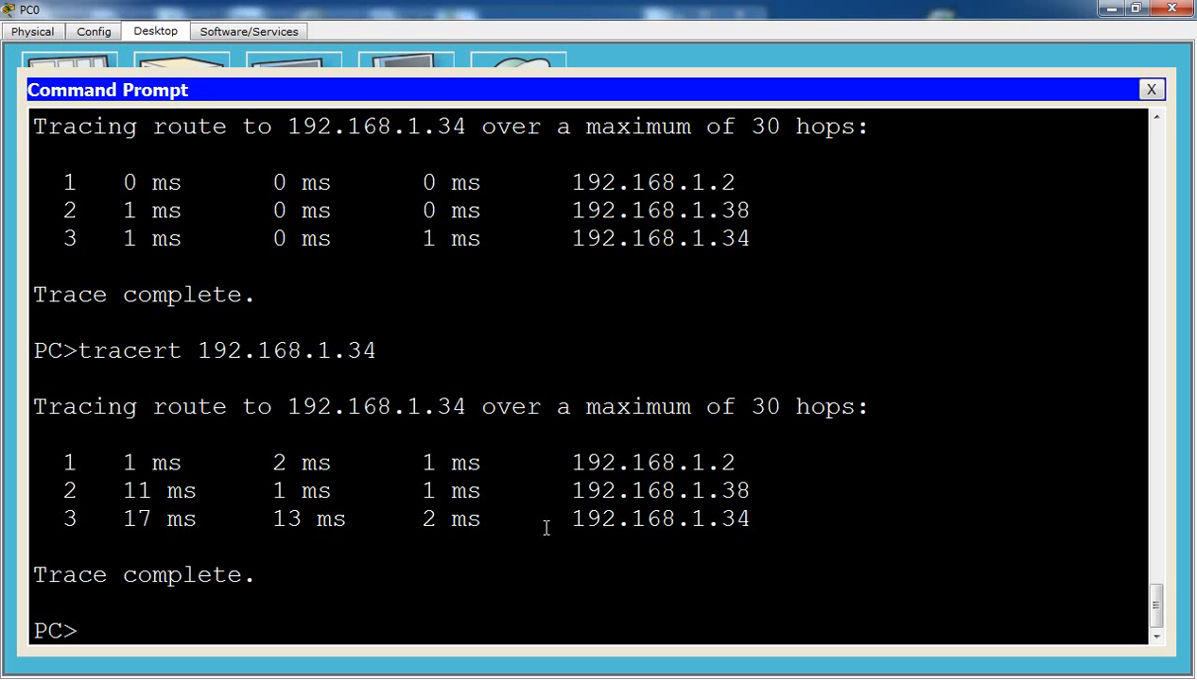
{"action": "left_click", "coordinate": [376, 613]}
{"action": "left_click", "coordinate": [130, 638]}
{"action": "key", "text": "Up"}
{"action": "key", "text": "Return"}
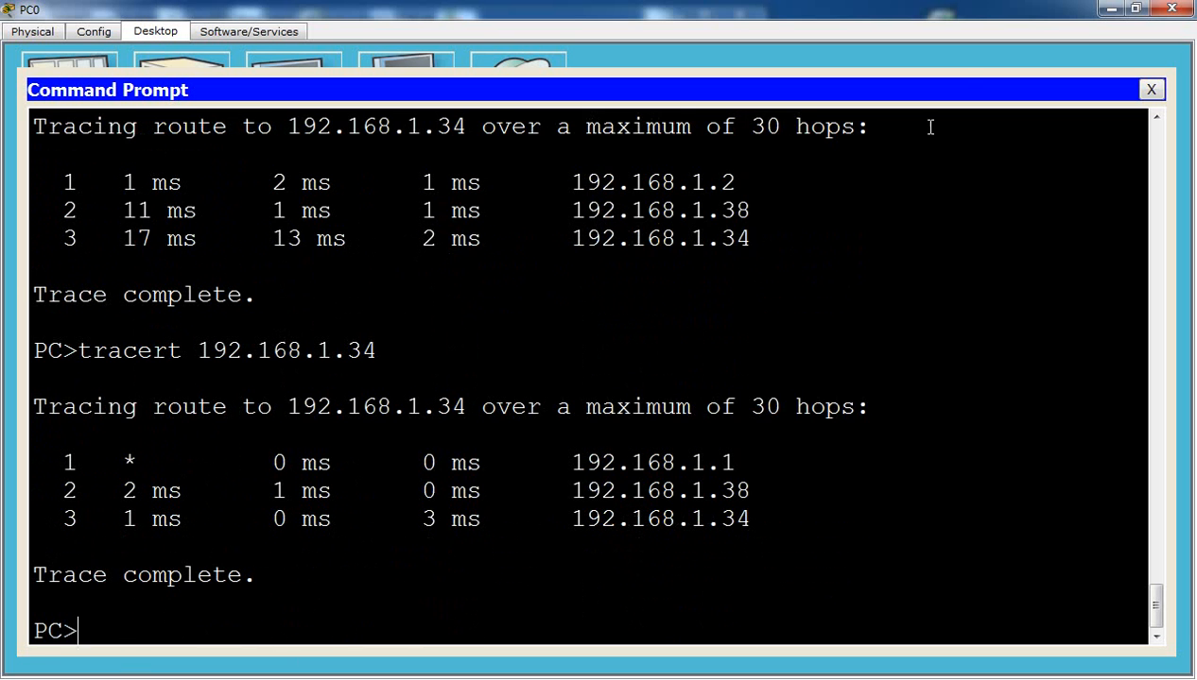
{"action": "left_click", "coordinate": [1104, 10]}
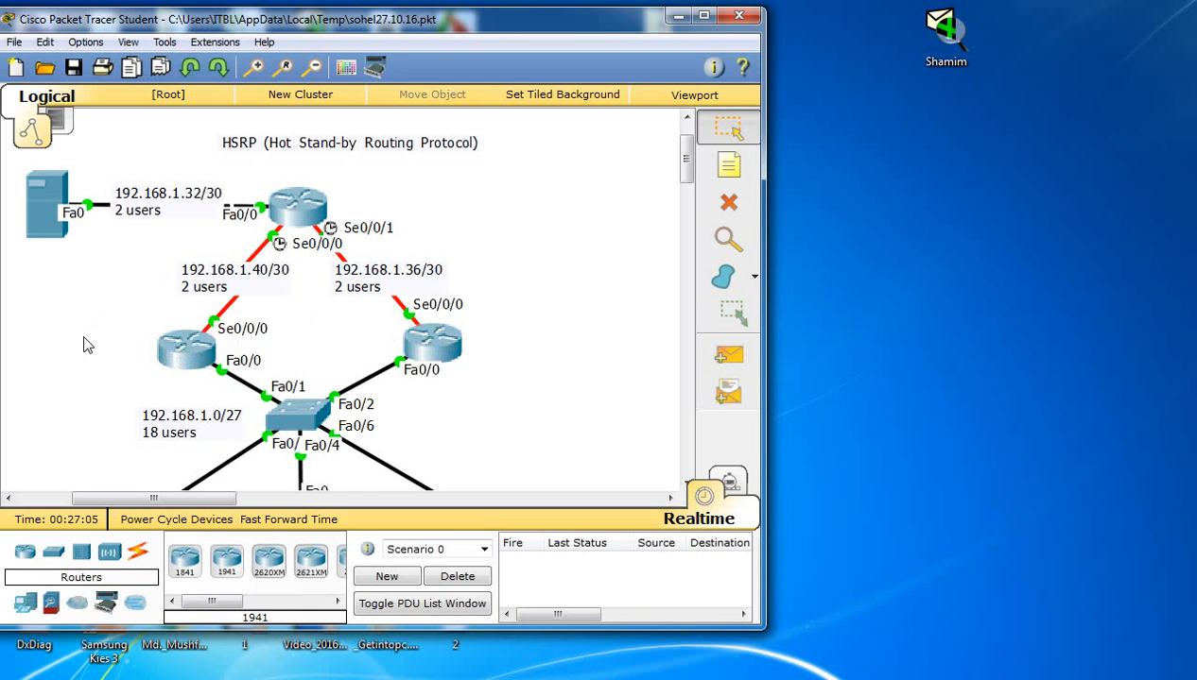
{"action": "left_click_drag", "start_coordinate": [71, 325], "coordinate": [558, 406]}
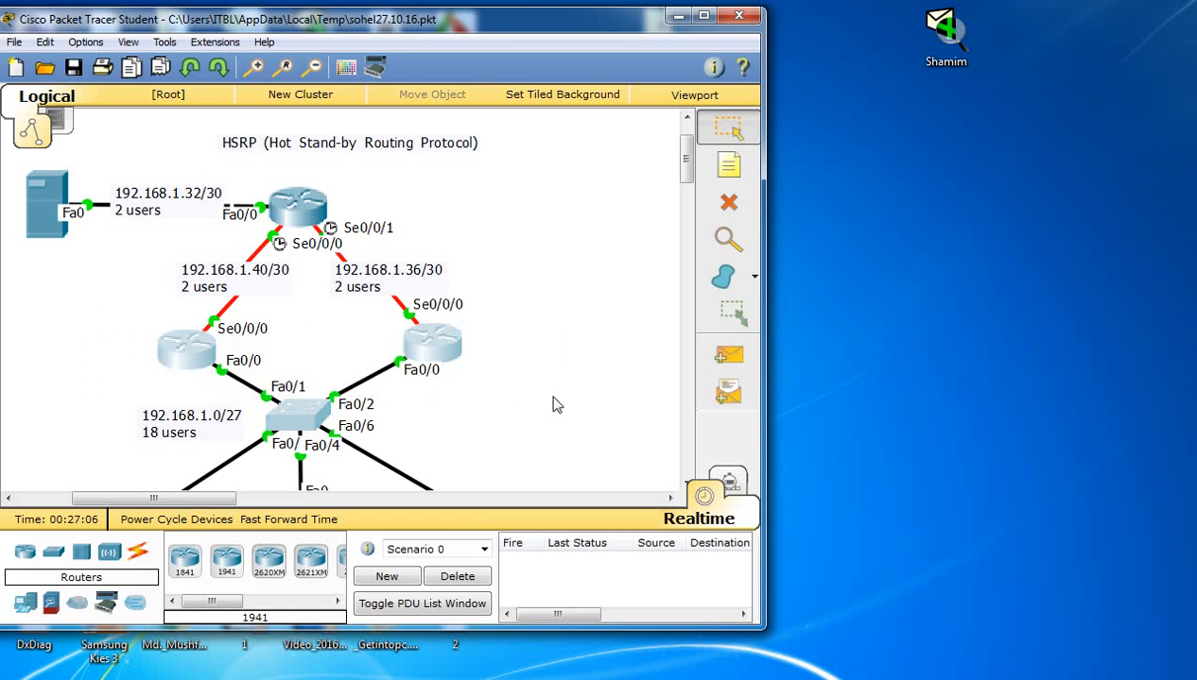
{"action": "left_click", "coordinate": [558, 405]}
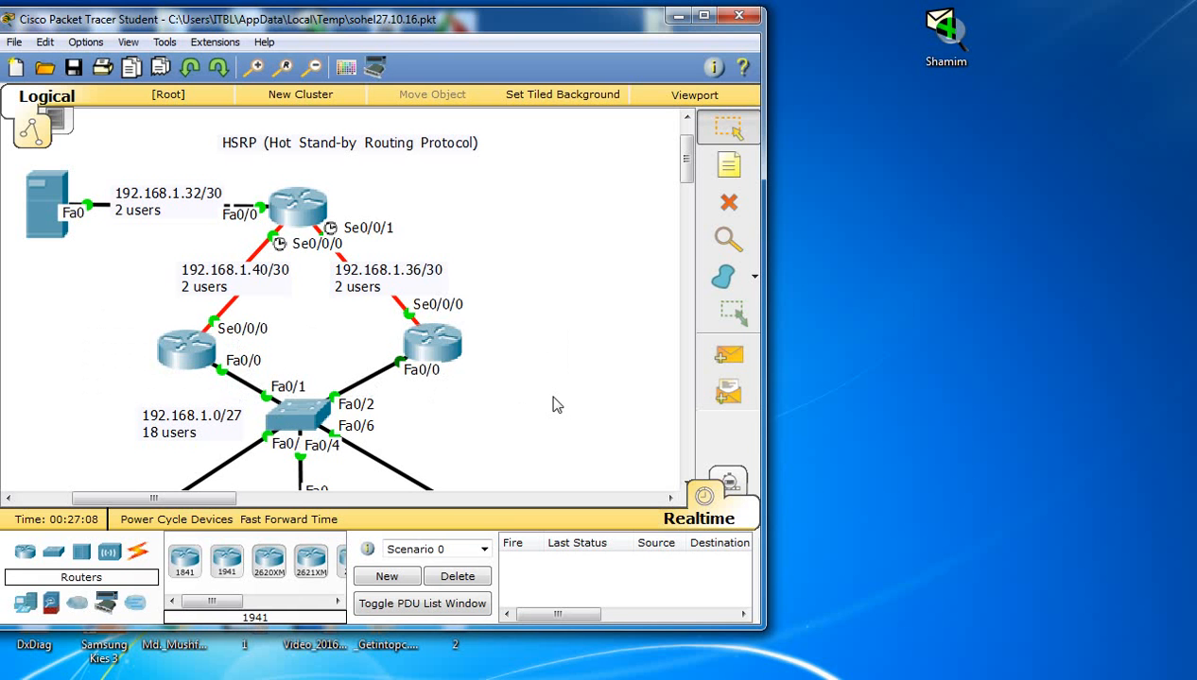